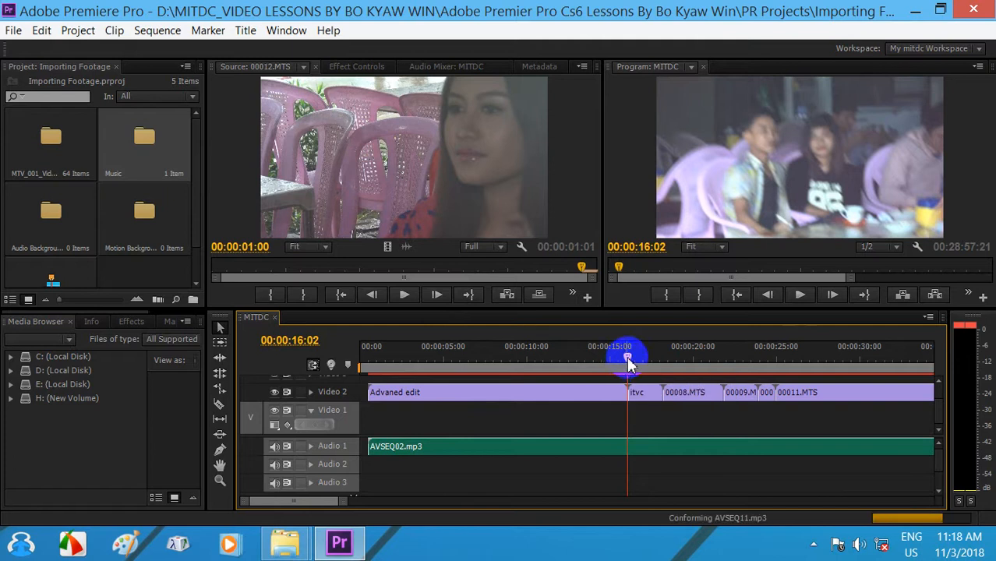
- Position the playhead at 00:00:16:03, where the itvc clip starts on Video 2, and mute the Audio 1 track
{"action": "left_click", "coordinate": [619, 357]}
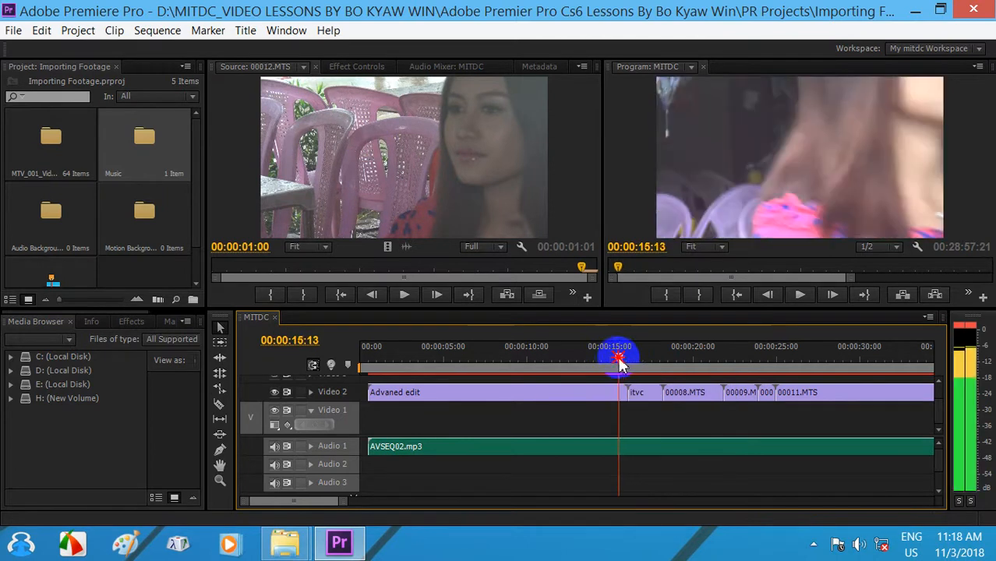
{"action": "left_click_drag", "start_coordinate": [619, 360], "coordinate": [628, 359]}
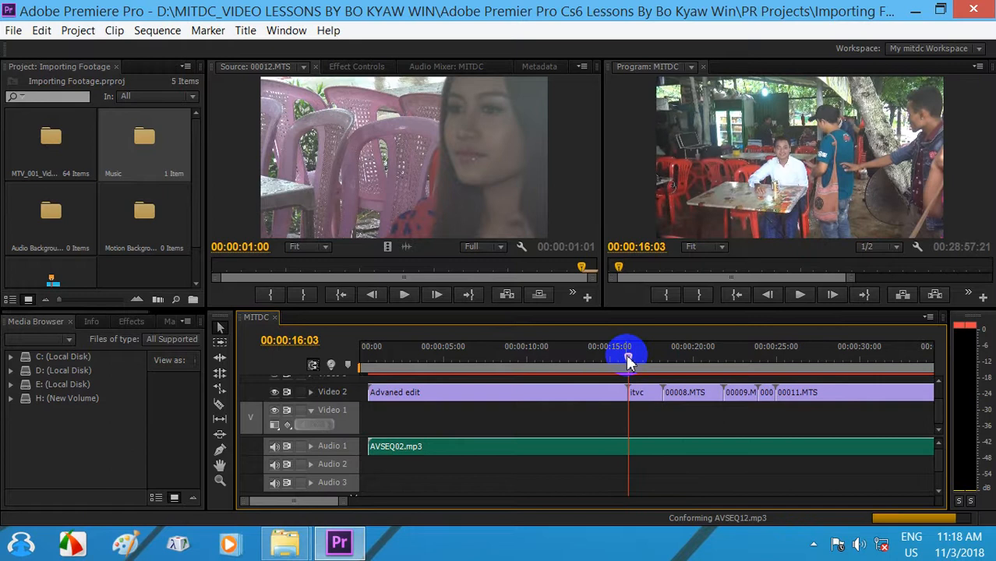
{"action": "left_click", "coordinate": [274, 448]}
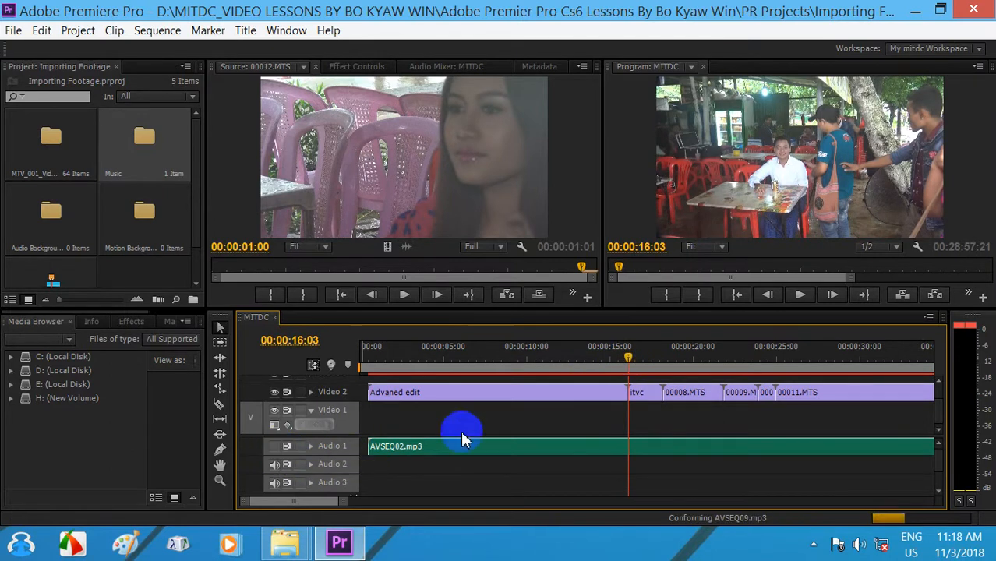
- Ripple delete the 00009.MTS clip and the 00008.MTS clip from the Video 2 track
{"action": "left_click_drag", "start_coordinate": [578, 350], "coordinate": [742, 398]}
{"action": "right_click", "coordinate": [741, 398]}
{"action": "left_click", "coordinate": [803, 80]}
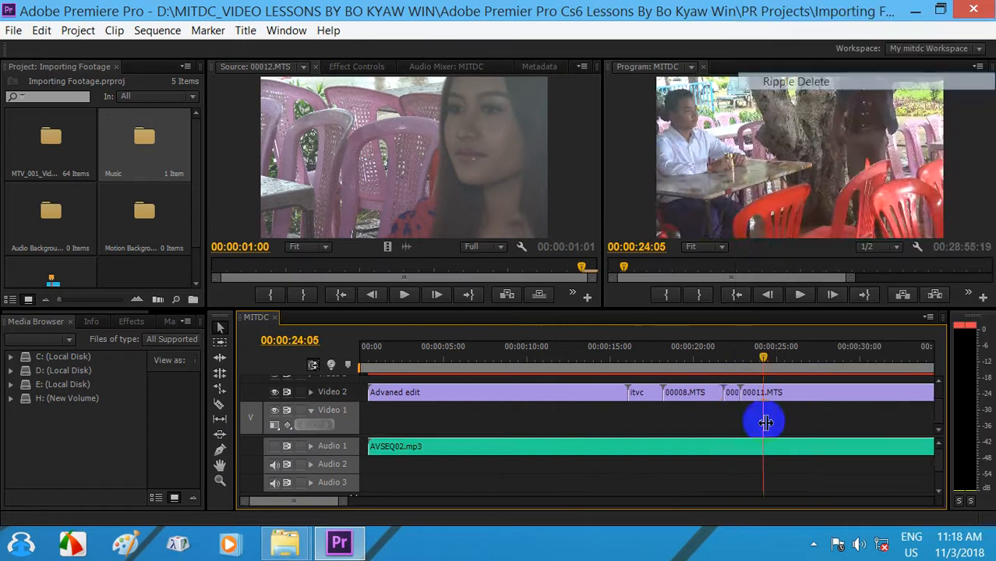
{"action": "left_click", "coordinate": [699, 352]}
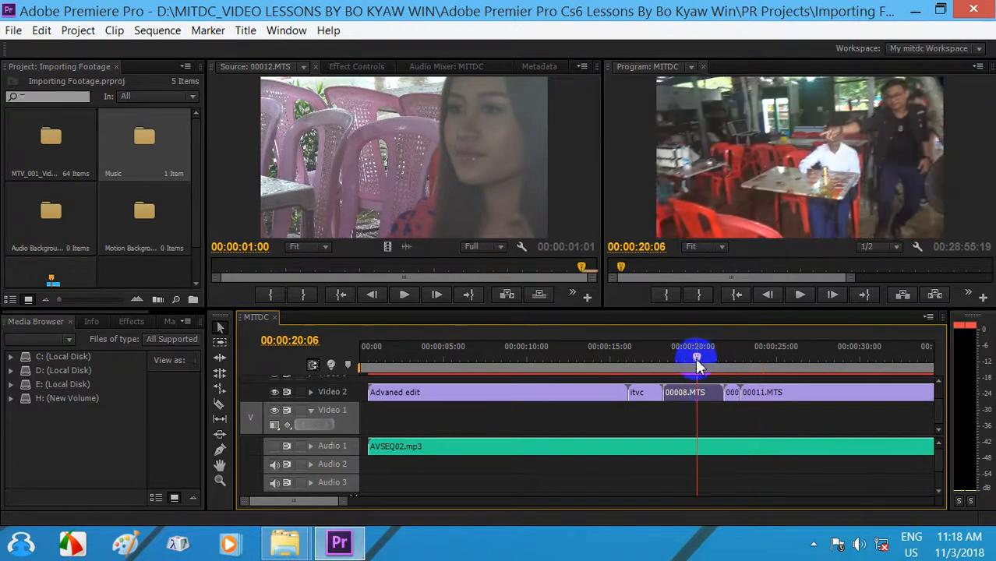
{"action": "right_click", "coordinate": [696, 393]}
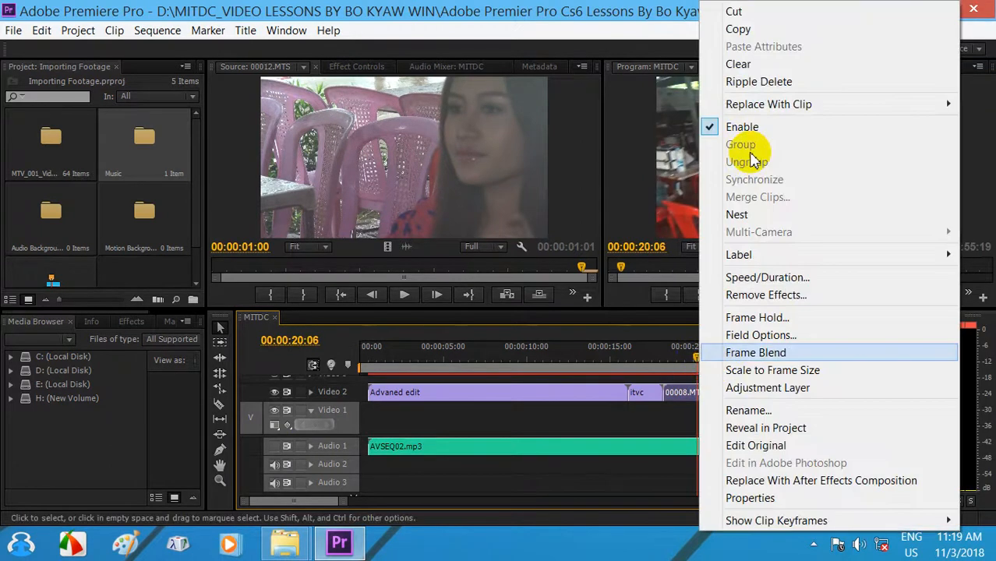
{"action": "left_click", "coordinate": [772, 81]}
- Ripple delete the itvc clip and the short clip just before 00011.MTS so 00011.MTS directly follows the Advaned edit clip
{"action": "left_click", "coordinate": [645, 356]}
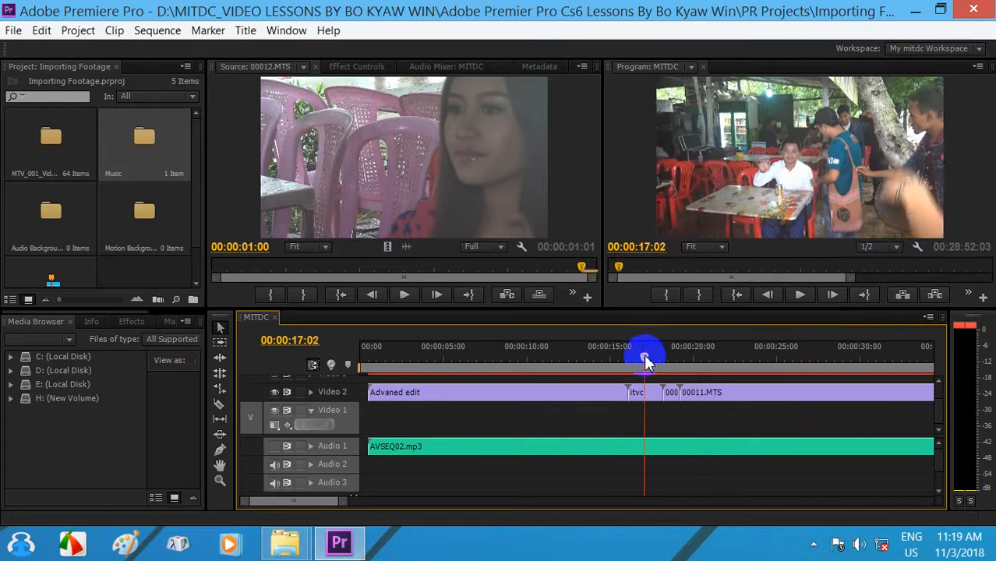
{"action": "left_click", "coordinate": [643, 393]}
{"action": "right_click", "coordinate": [645, 397]}
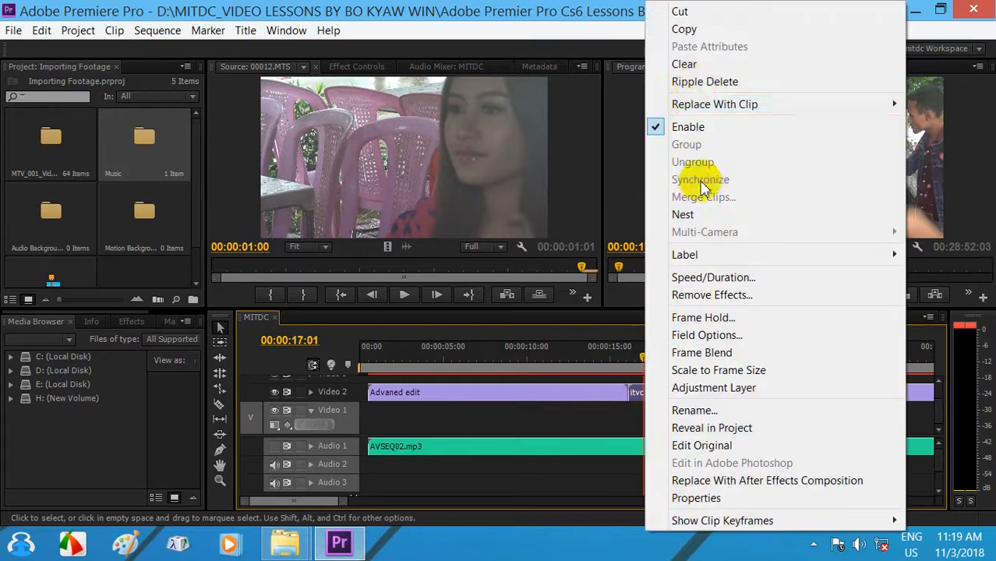
{"action": "left_click", "coordinate": [685, 83]}
{"action": "left_click_drag", "start_coordinate": [637, 366], "coordinate": [802, 366]}
{"action": "left_click", "coordinate": [637, 392]}
{"action": "right_click", "coordinate": [638, 393]}
{"action": "left_click", "coordinate": [678, 81]}
- Review the footage up to 00:03:46 and ripple delete the short clip between 00019.MTS and 00021.MTS on Video 2
{"action": "key", "text": "minus"}
{"action": "key", "text": "minus"}
{"action": "key", "text": "minus"}
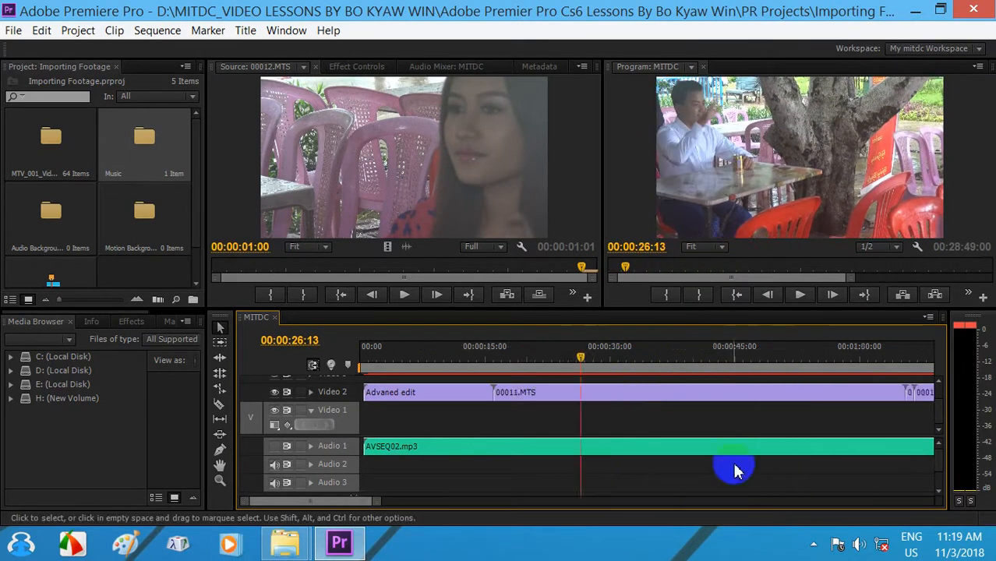
{"action": "left_click_drag", "start_coordinate": [497, 353], "coordinate": [833, 357]}
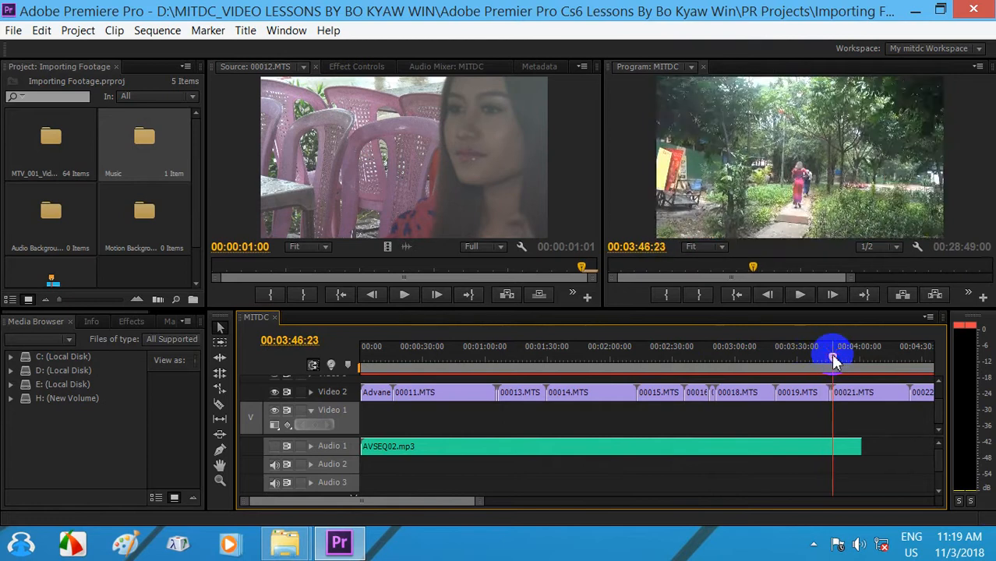
{"action": "key", "text": "="}
{"action": "key", "text": "="}
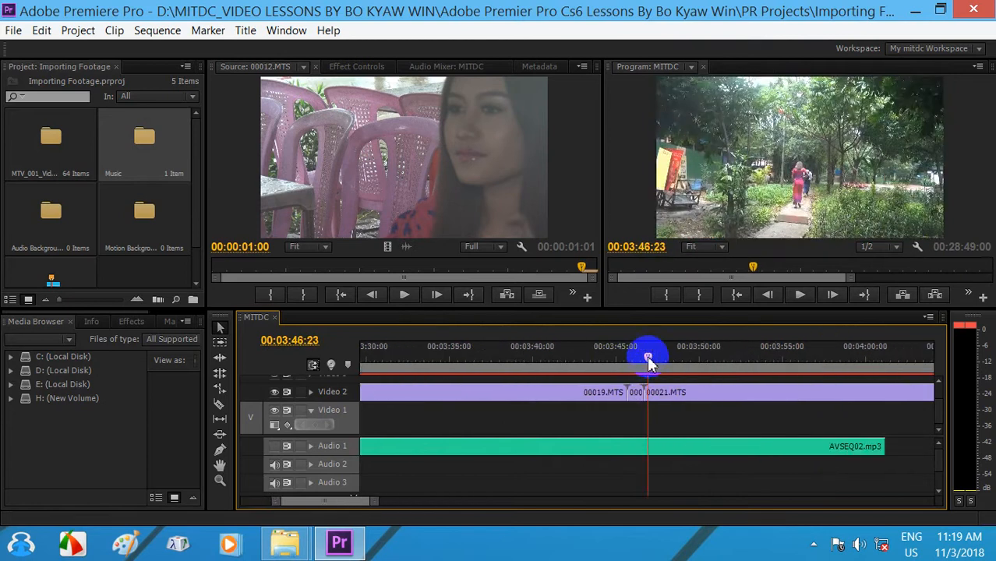
{"action": "key", "text": "="}
{"action": "left_click_drag", "start_coordinate": [647, 355], "coordinate": [621, 360]}
{"action": "right_click", "coordinate": [621, 400]}
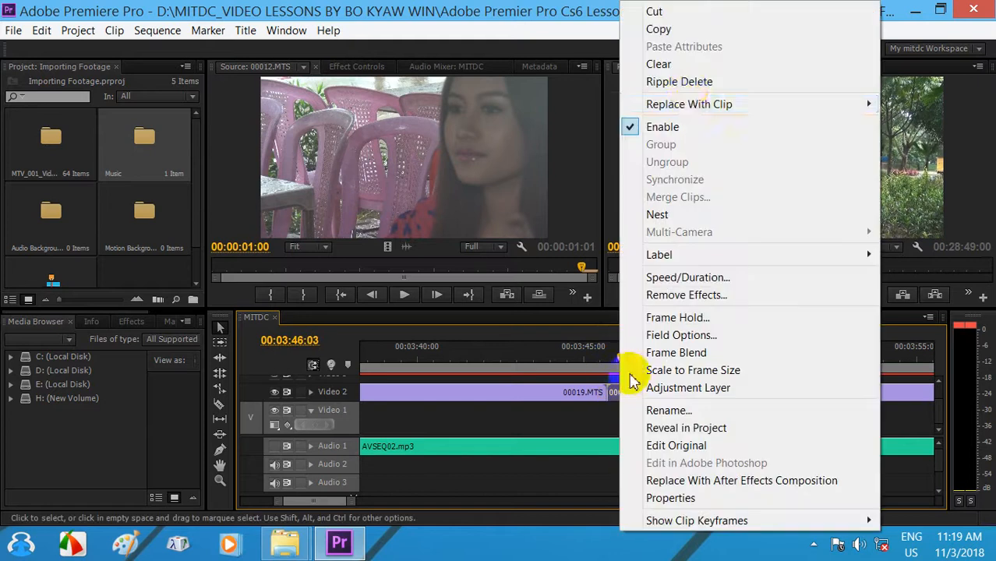
{"action": "left_click", "coordinate": [669, 82]}
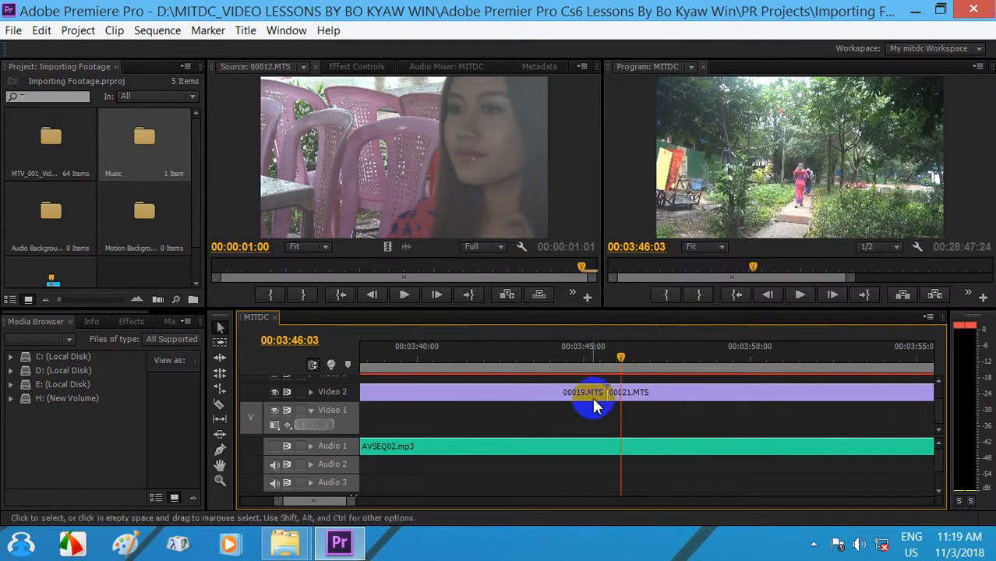
- Find where the unwanted start of 00021.MTS ends and split the clip with the Razor tool at 00:03:53:07
{"action": "left_click_drag", "start_coordinate": [592, 357], "coordinate": [856, 371]}
{"action": "right_click", "coordinate": [837, 394]}
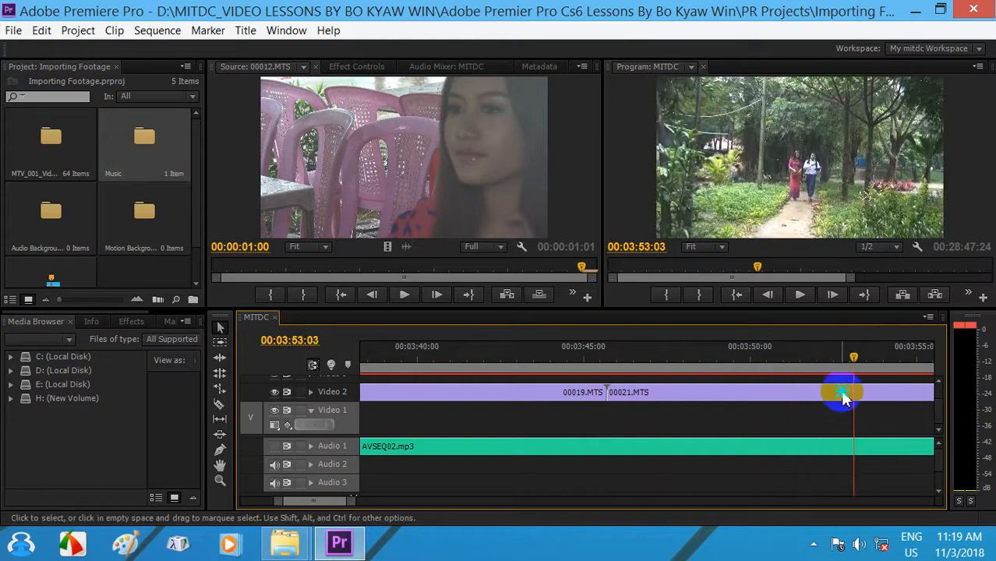
{"action": "left_click", "coordinate": [700, 396]}
{"action": "mouse_move", "coordinate": [850, 359]}
{"action": "left_mouse_down"}
{"action": "mouse_move", "coordinate": [837, 361]}
{"action": "mouse_move", "coordinate": [858, 363]}
{"action": "left_mouse_up"}
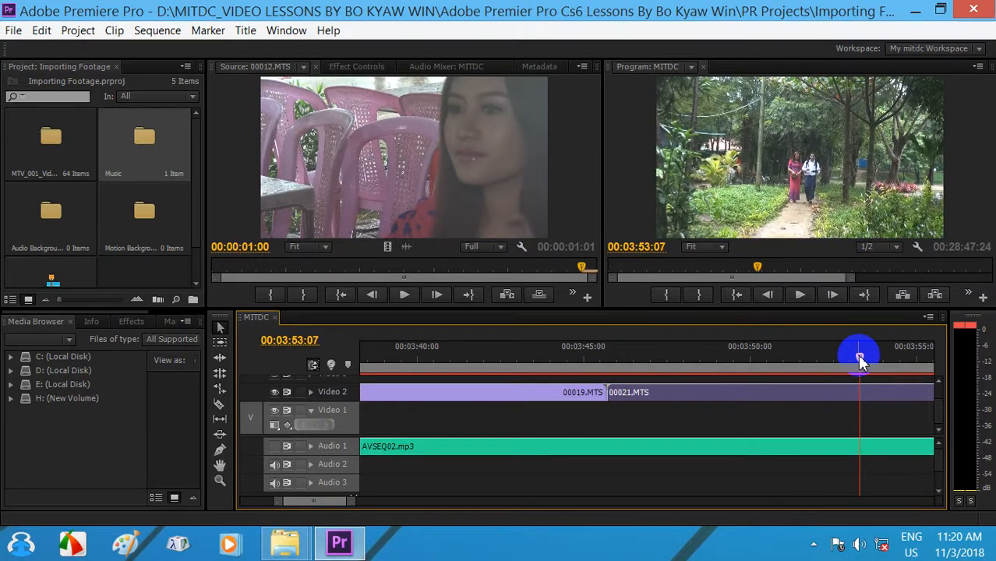
{"action": "left_click", "coordinate": [221, 410]}
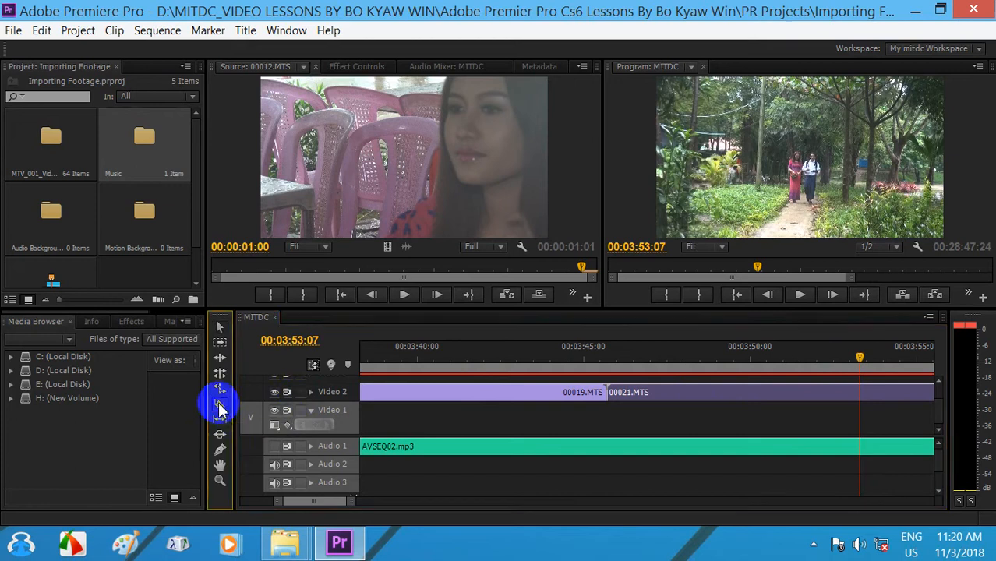
{"action": "left_click", "coordinate": [862, 396]}
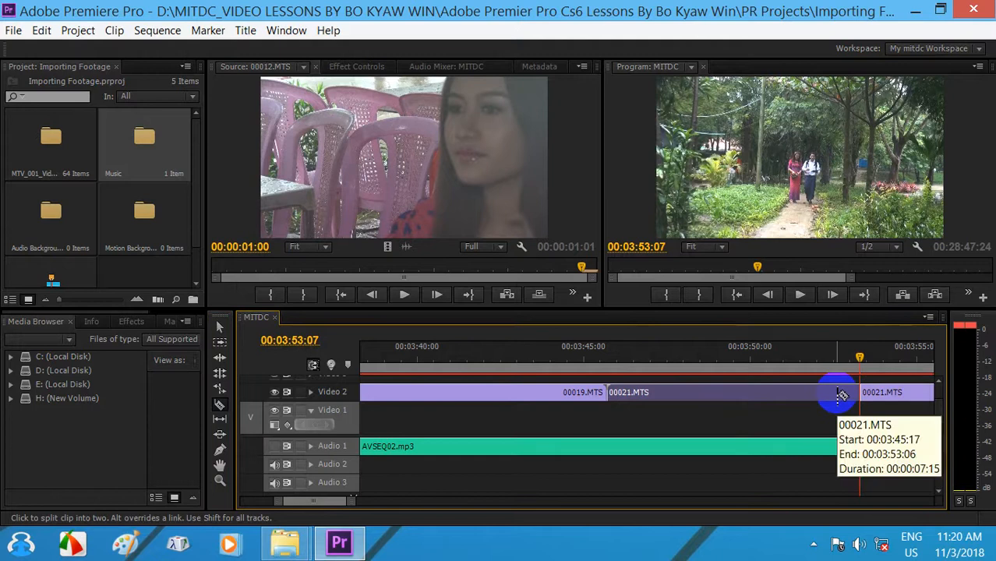
- Ripple delete the part of 00021.MTS that precedes the cut at 00:03:53:07
{"action": "left_click", "coordinate": [222, 328]}
{"action": "left_click", "coordinate": [885, 464]}
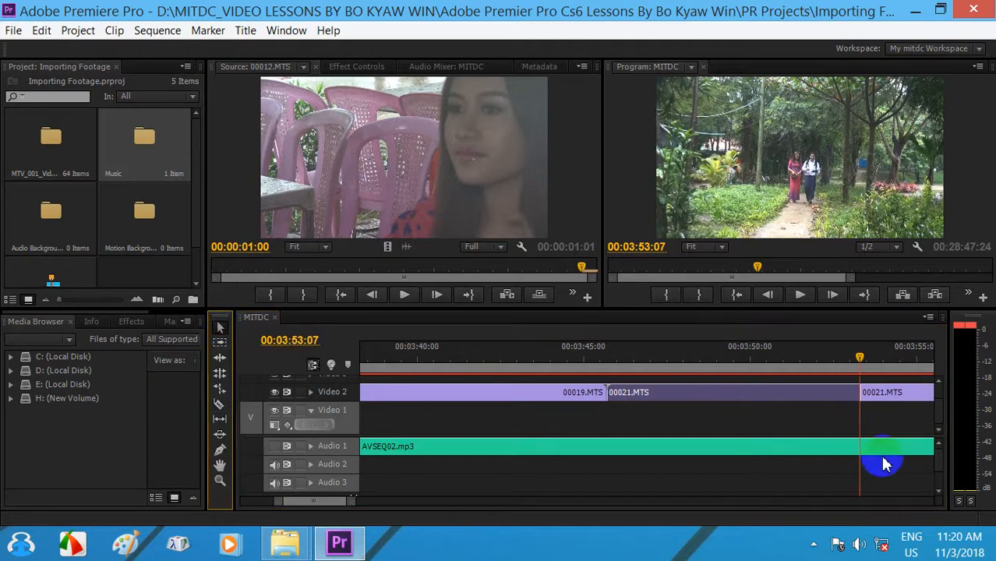
{"action": "right_click", "coordinate": [797, 391]}
{"action": "left_click", "coordinate": [786, 82]}
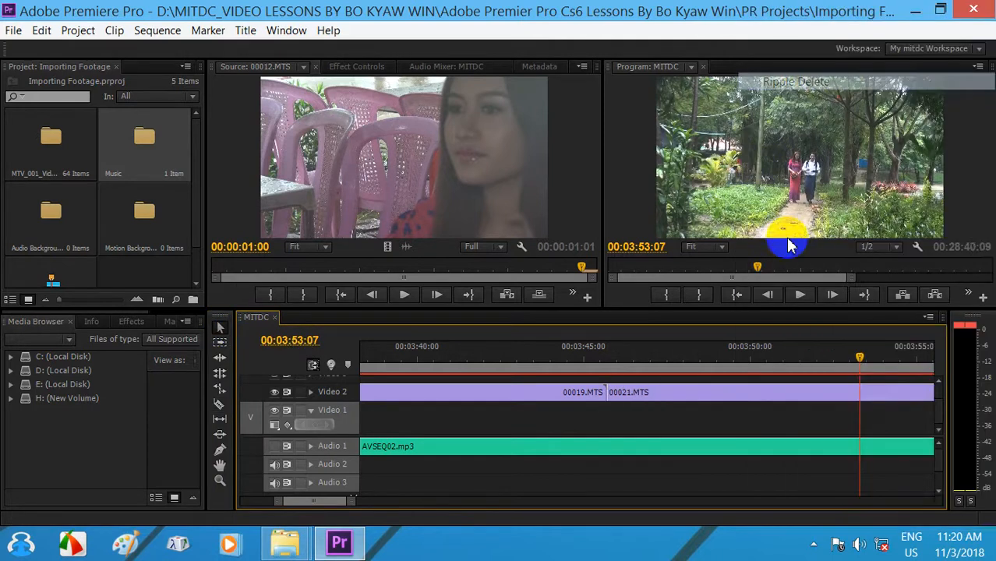
- Split the remaining 00021.MTS clip on Video 2 with the Razor tool at 00:03:46:15
{"action": "mouse_move", "coordinate": [650, 362]}
{"action": "left_mouse_down"}
{"action": "mouse_move", "coordinate": [594, 352]}
{"action": "mouse_move", "coordinate": [634, 344]}
{"action": "mouse_move", "coordinate": [636, 355]}
{"action": "left_mouse_up"}
{"action": "left_click", "coordinate": [631, 393]}
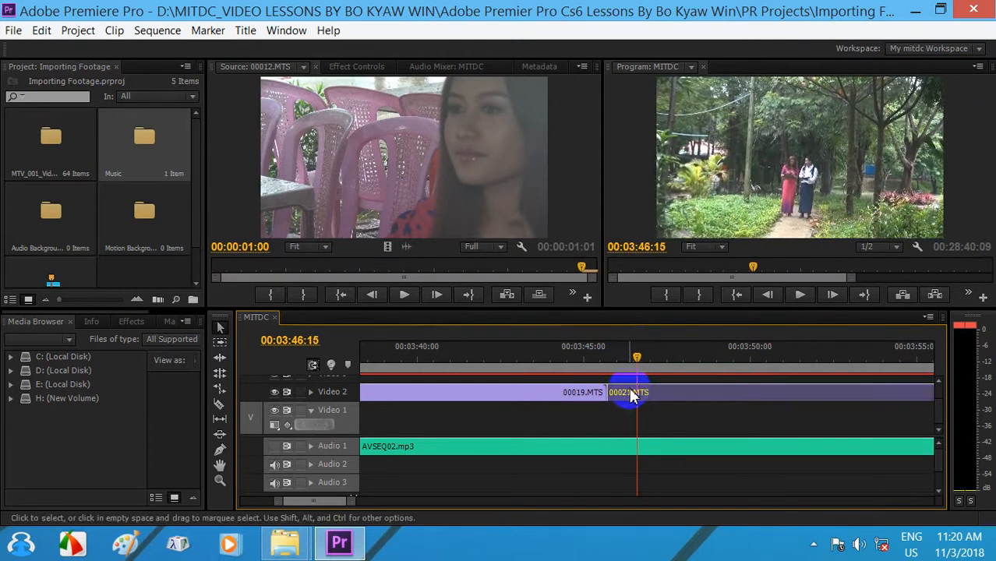
{"action": "right_click", "coordinate": [633, 396]}
{"action": "left_click", "coordinate": [626, 400]}
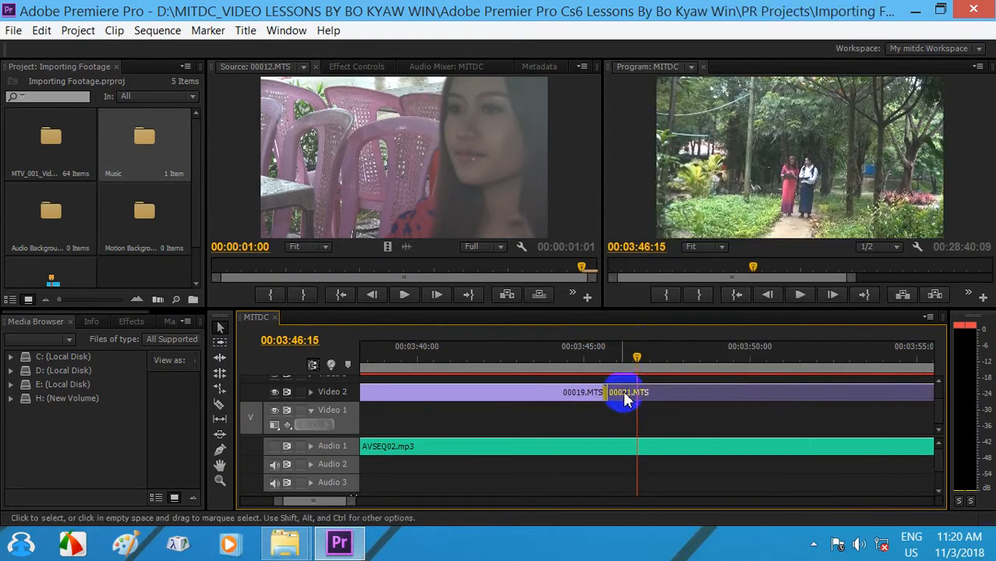
{"action": "left_click", "coordinate": [220, 404]}
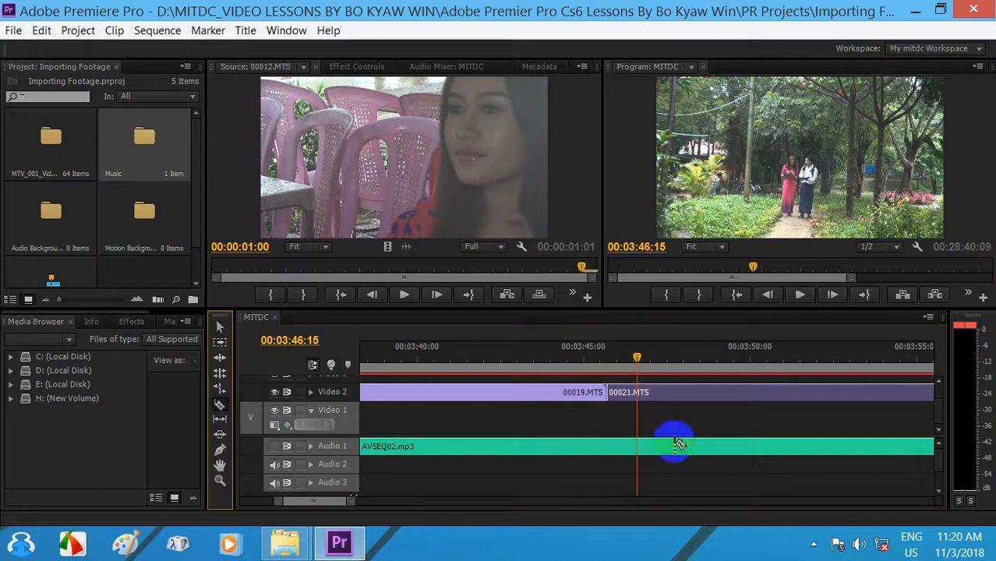
{"action": "left_click", "coordinate": [638, 394]}
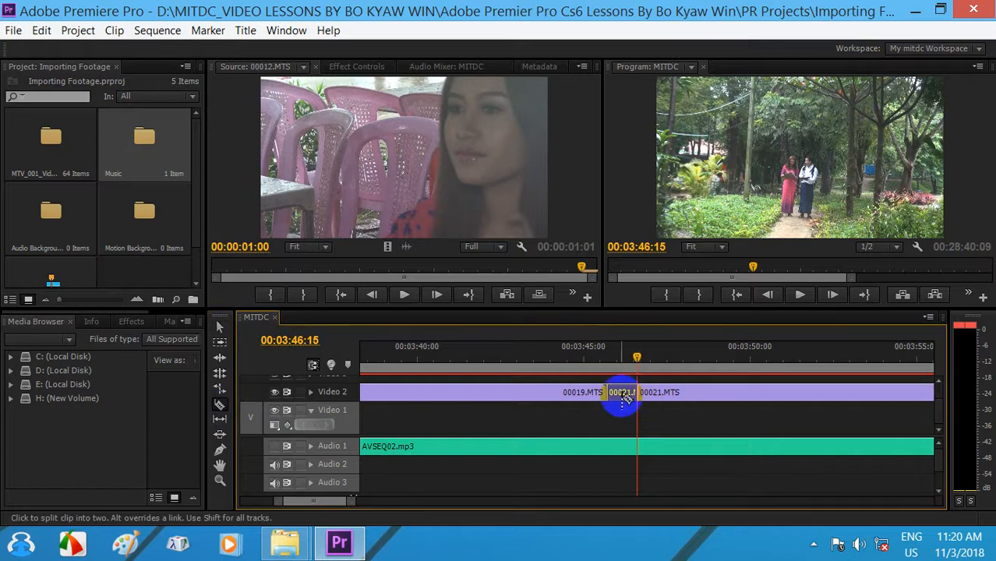
- Clear the short first piece of 00021.MTS after 00019.MTS, then ripple delete the gap it leaves
{"action": "key", "text": "v"}
{"action": "right_click", "coordinate": [624, 399]}
{"action": "left_click", "coordinate": [627, 400]}
{"action": "right_click", "coordinate": [627, 400]}
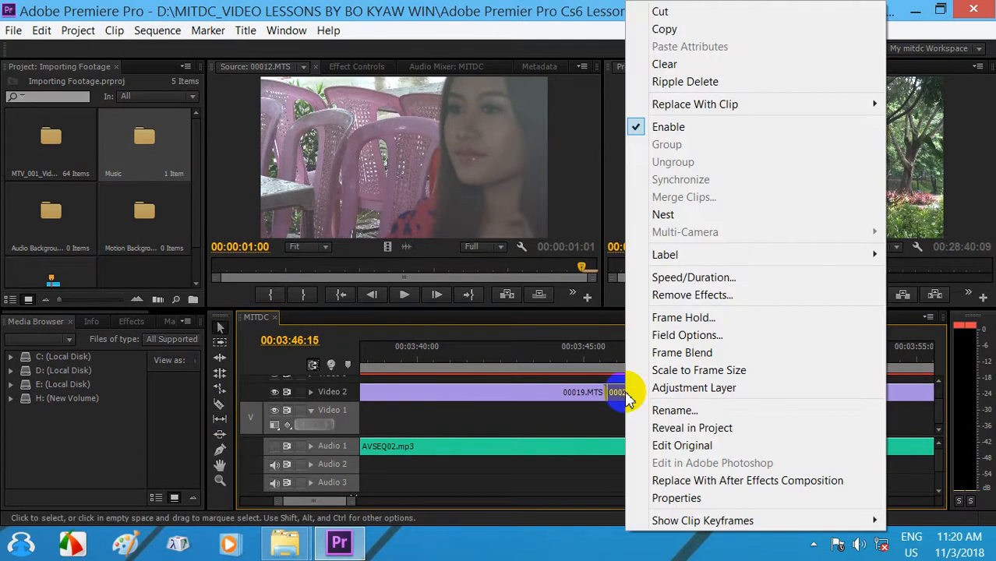
{"action": "left_click", "coordinate": [671, 65]}
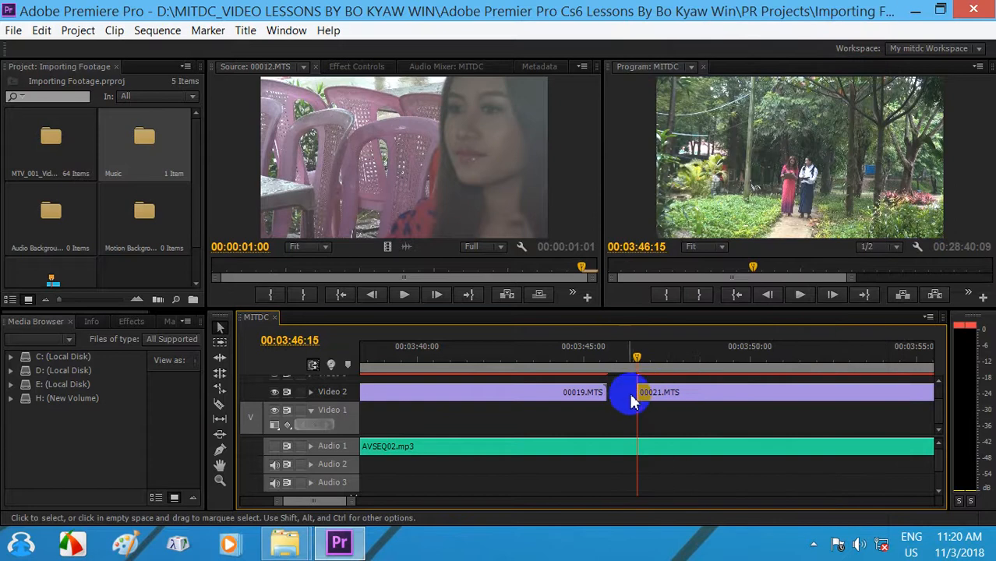
{"action": "right_click", "coordinate": [621, 399]}
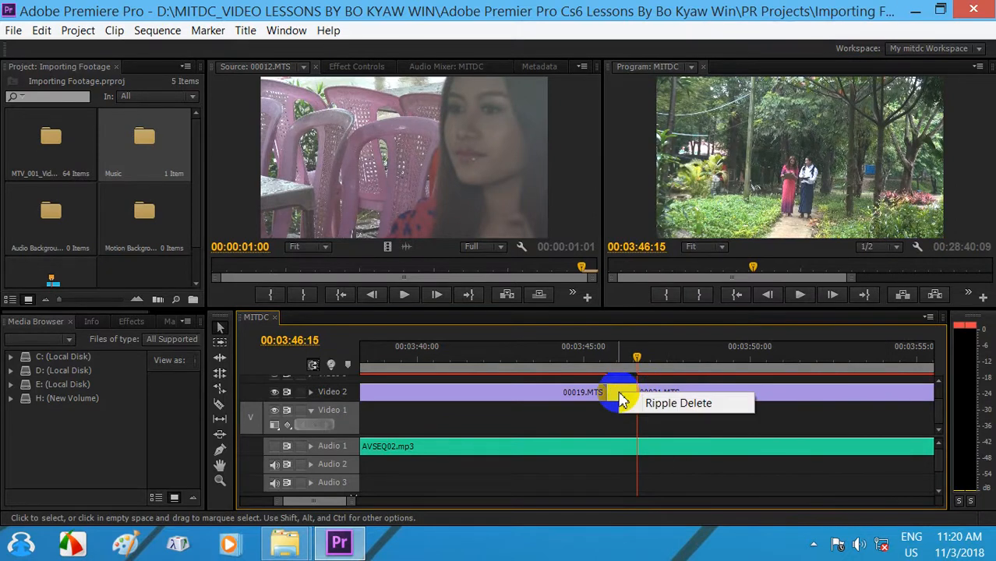
{"action": "left_click", "coordinate": [651, 403]}
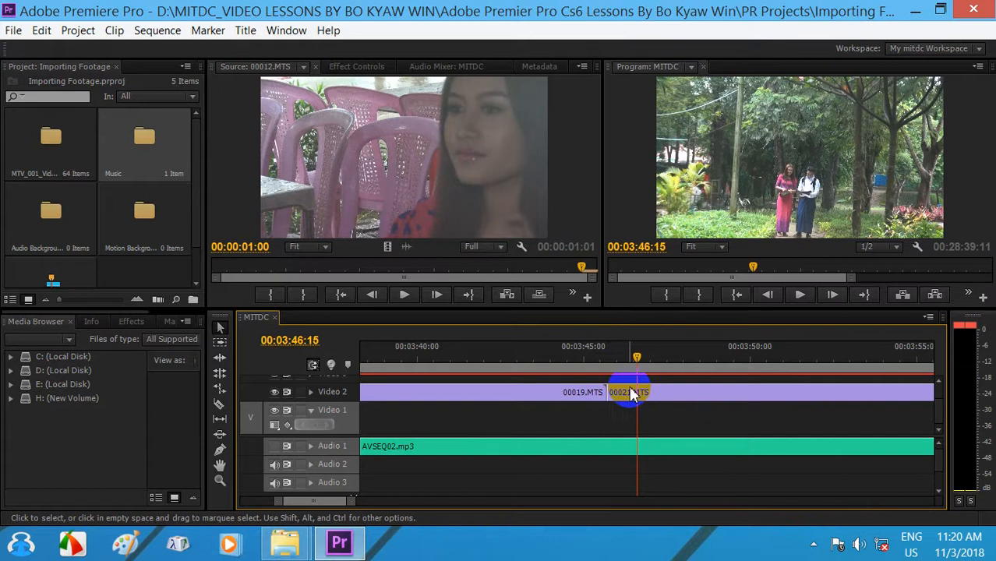
- Place the playhead on the cut between 00019.MTS and 00021.MTS at 00:03:45:17 and select the Cube Spin effect among the 3D Motion video transitions
{"action": "left_click_drag", "start_coordinate": [619, 357], "coordinate": [607, 382]}
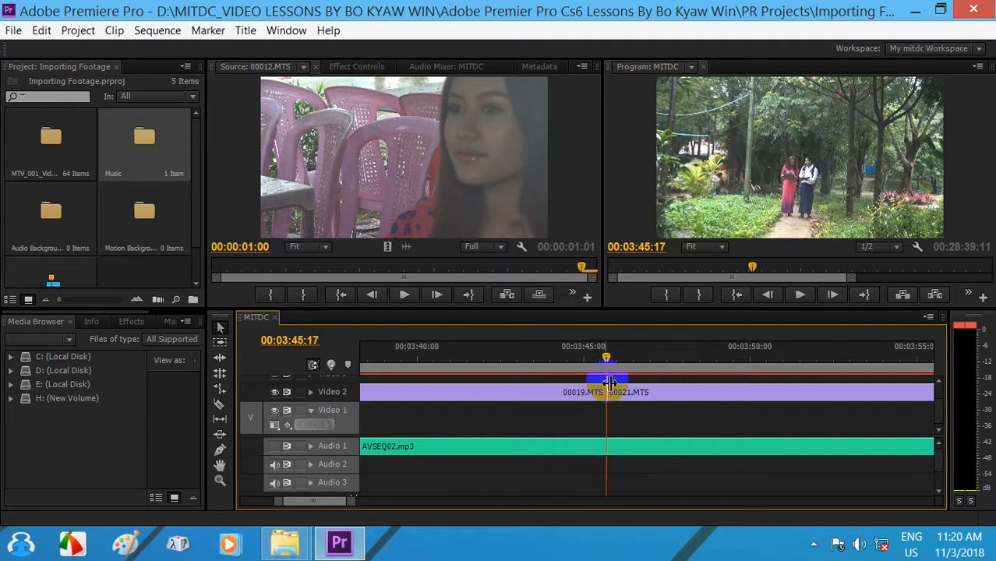
{"action": "left_click", "coordinate": [129, 322]}
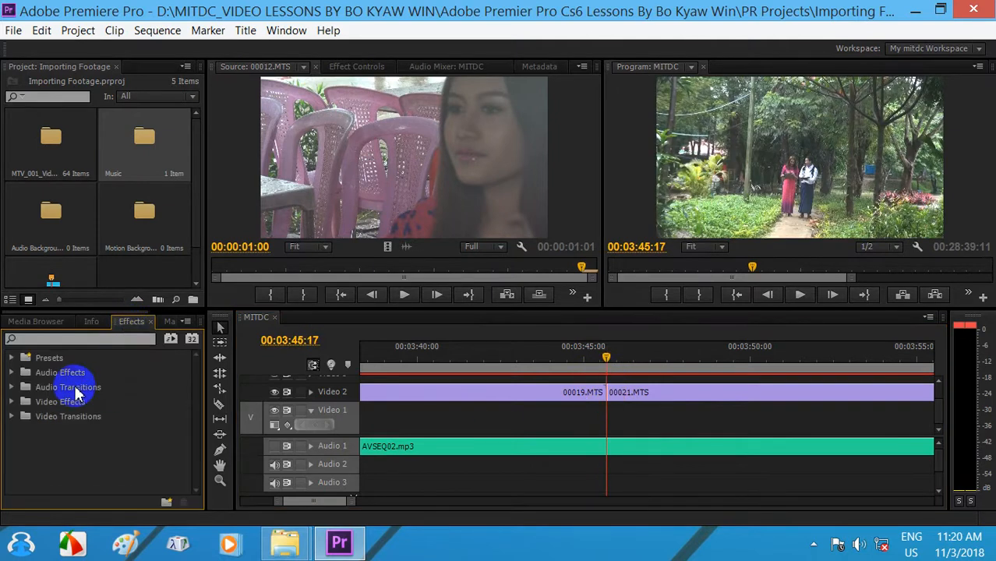
{"action": "left_click", "coordinate": [33, 419]}
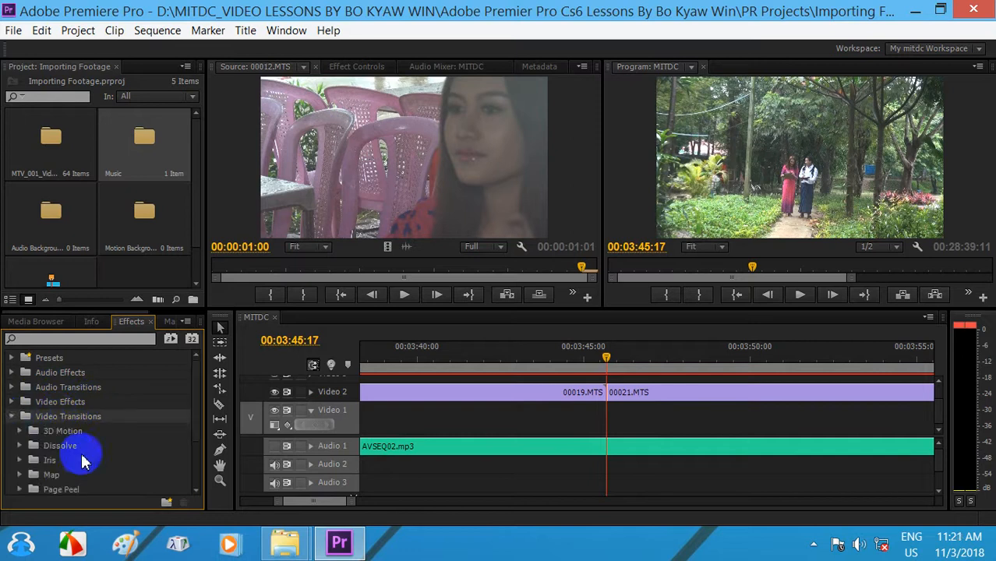
{"action": "left_click", "coordinate": [65, 450]}
{"action": "left_click", "coordinate": [41, 435]}
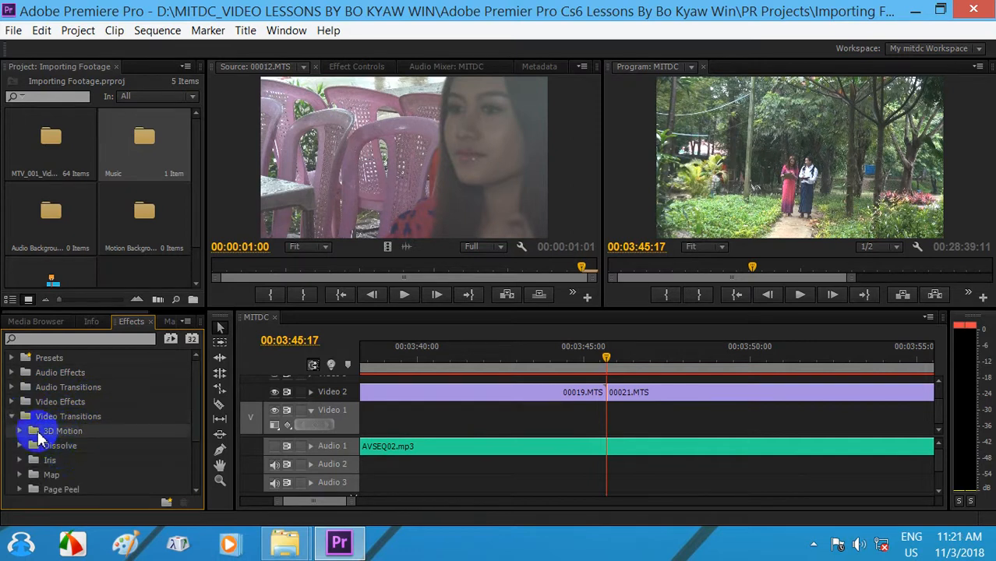
{"action": "left_click", "coordinate": [19, 431]}
{"action": "left_click", "coordinate": [69, 446]}
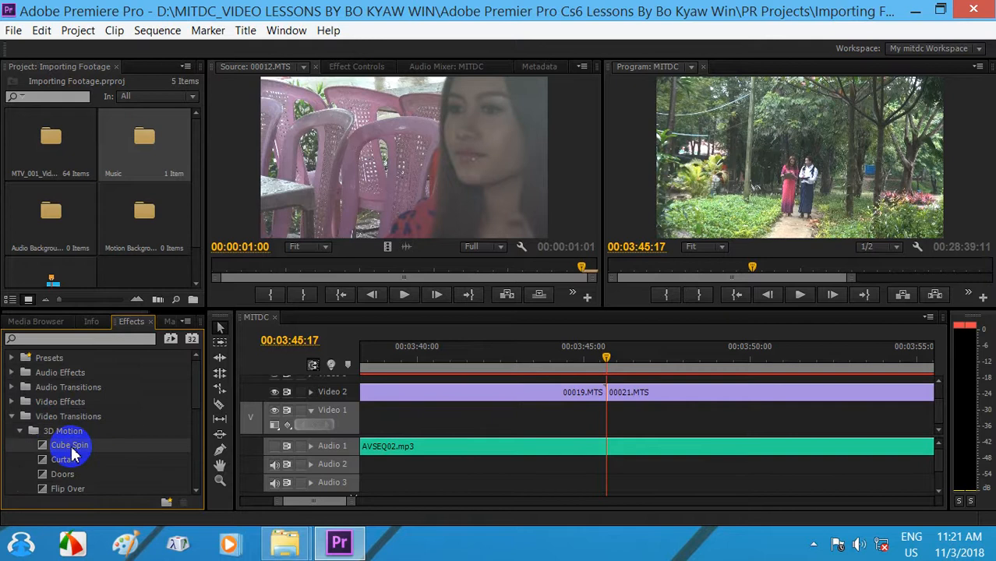
{"action": "left_click", "coordinate": [117, 338]}
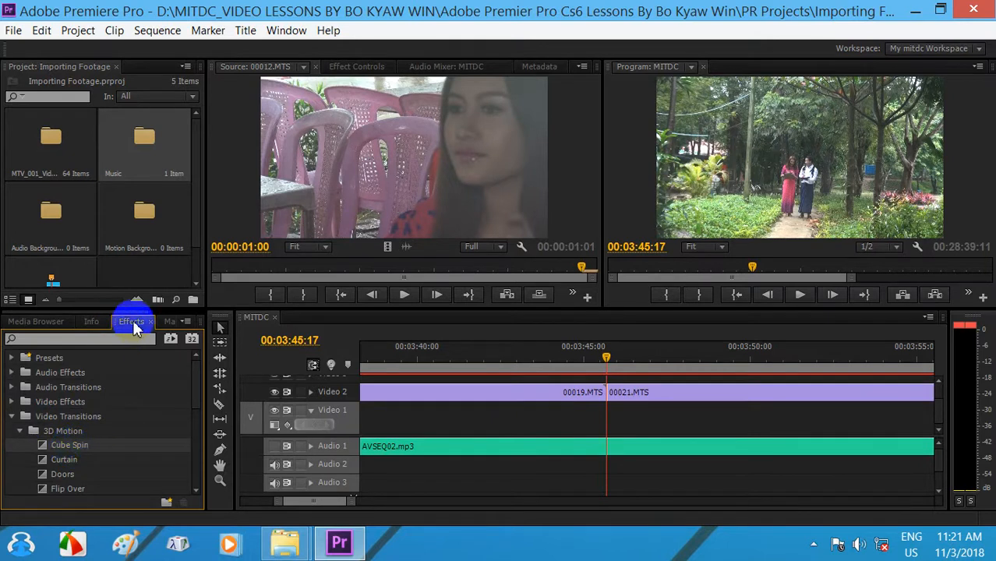
- Switch to another workspace layout with larger Source and Program monitors and the effects list grouped with the project bin
{"action": "left_click", "coordinate": [290, 37]}
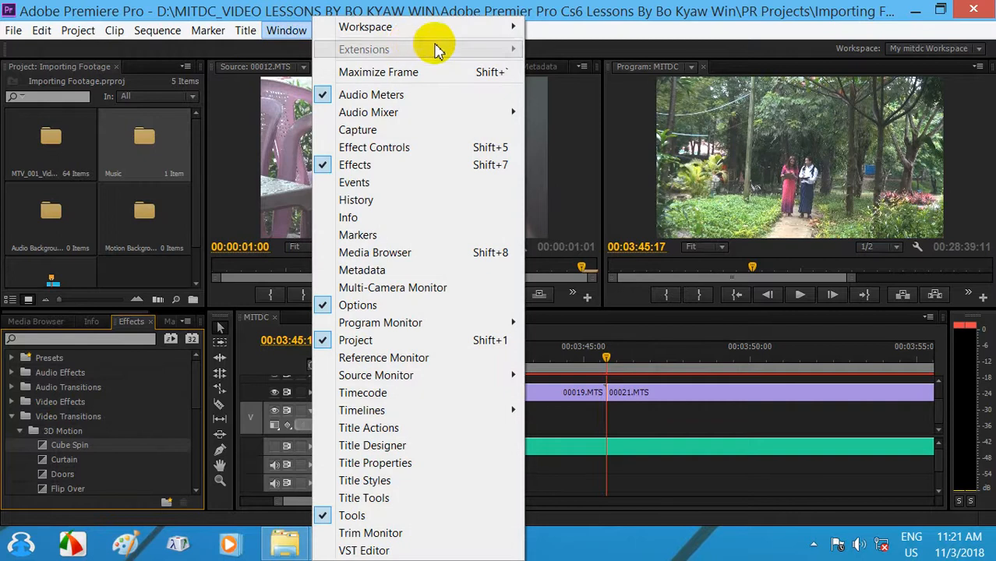
{"action": "mouse_move", "coordinate": [479, 28]}
{"action": "left_click", "coordinate": [592, 62]}
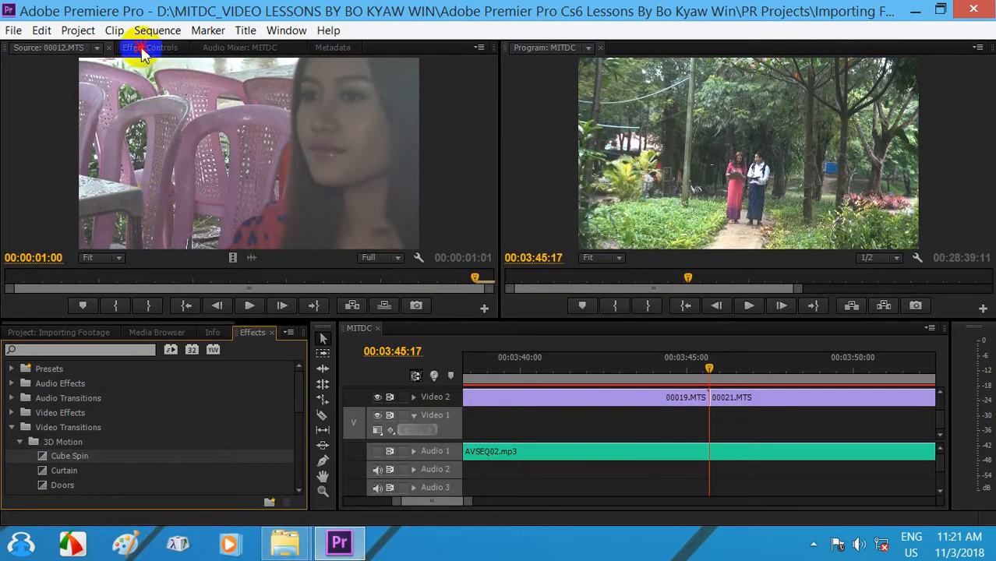
- Dock the Effects panel in the Source monitor's group beside Effect Controls and bring its effects list to the front
{"action": "left_click", "coordinate": [141, 49]}
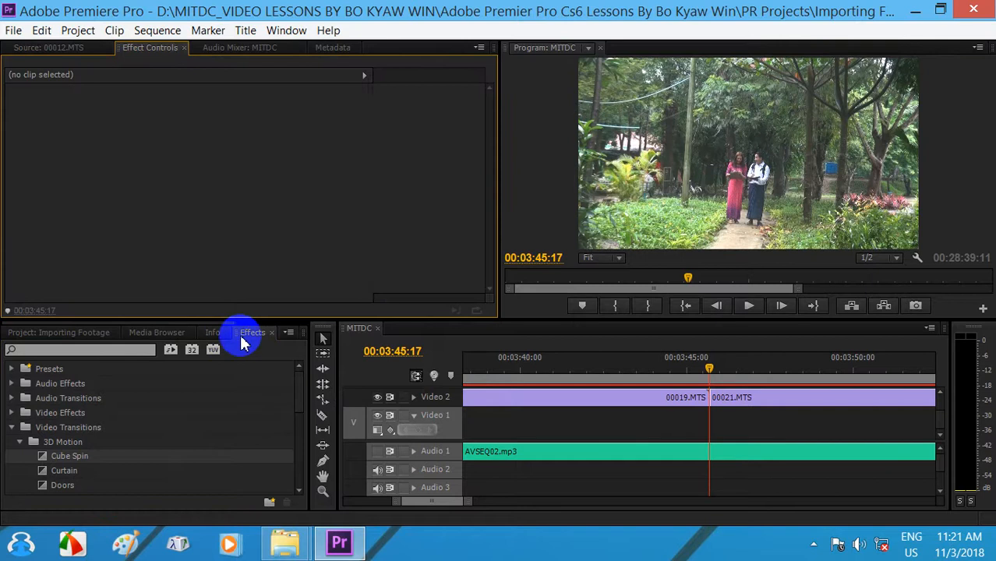
{"action": "left_click_drag", "start_coordinate": [241, 338], "coordinate": [203, 50]}
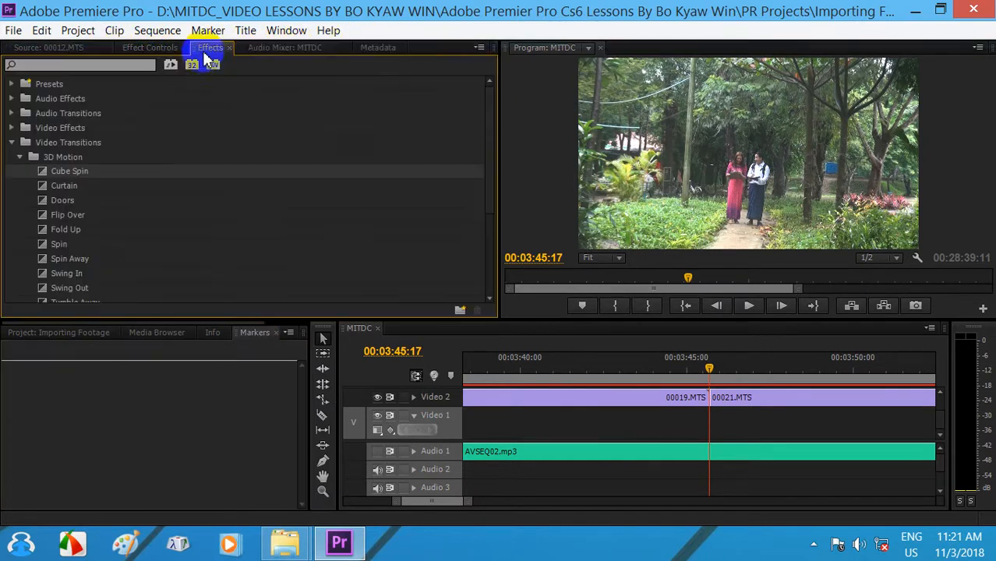
{"action": "left_click", "coordinate": [151, 48]}
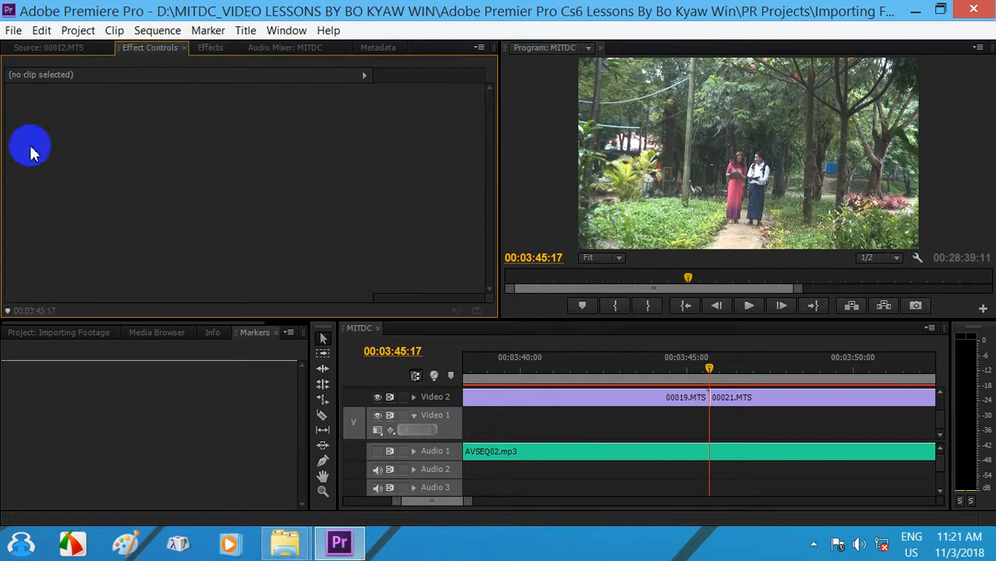
{"action": "left_click", "coordinate": [204, 48]}
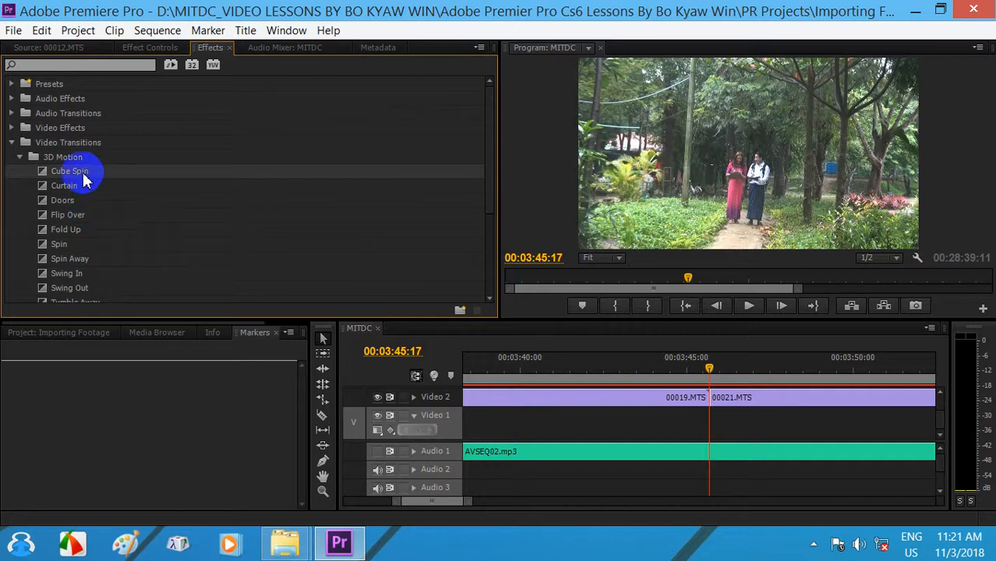
- Examine the transitions available in the 3D Motion group, such as Cube Spin, Curtain, Flip Over, Fold Up and Swing In
{"action": "left_click", "coordinate": [479, 48]}
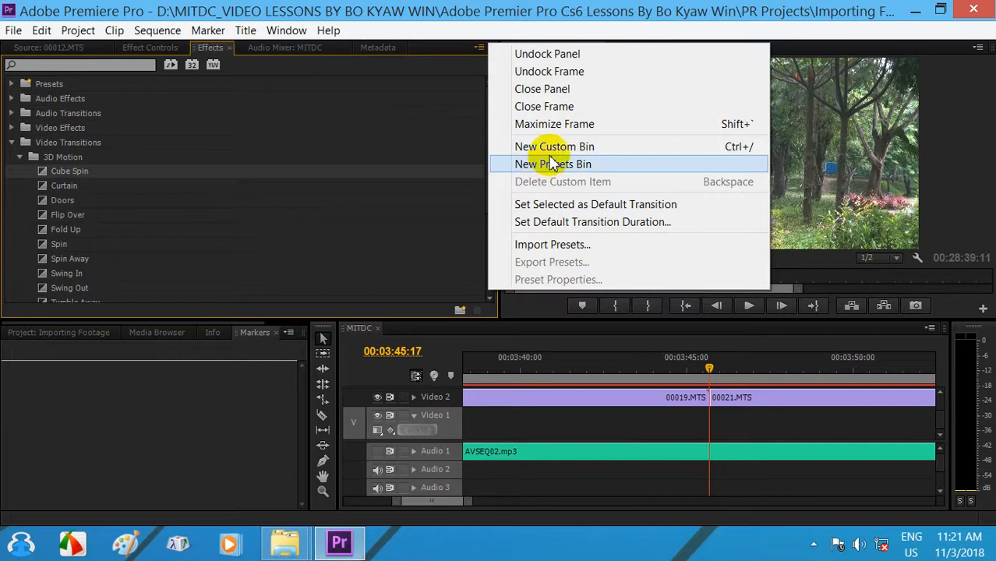
{"action": "left_click", "coordinate": [60, 163]}
{"action": "left_click", "coordinate": [69, 174]}
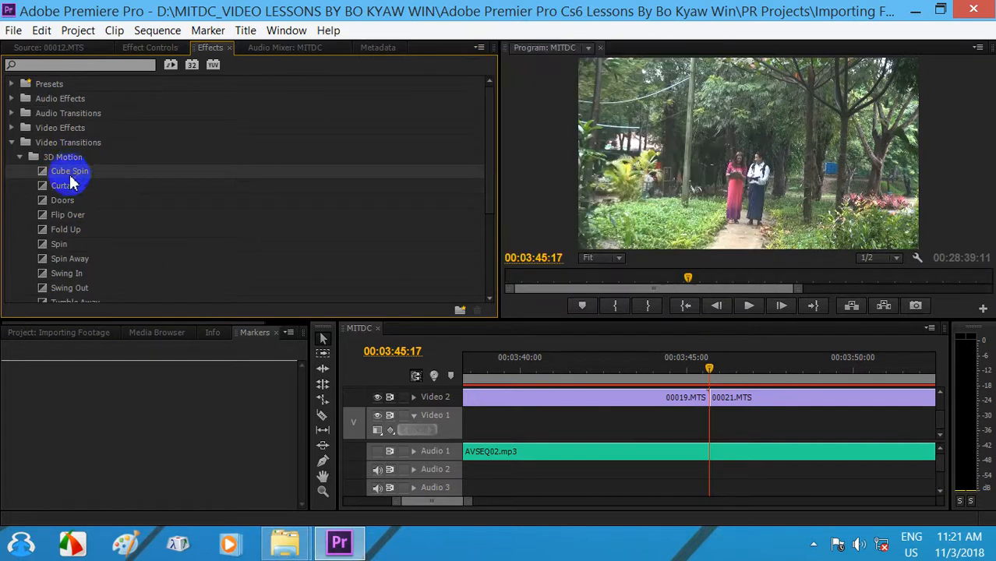
{"action": "left_click", "coordinate": [67, 184]}
{"action": "left_click", "coordinate": [73, 177]}
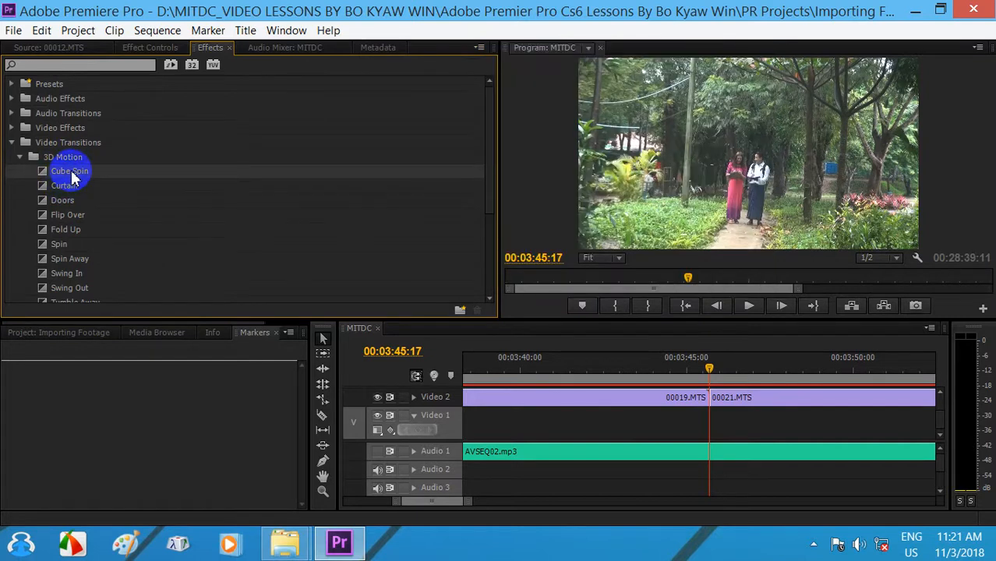
{"action": "left_click", "coordinate": [66, 188]}
{"action": "left_click", "coordinate": [66, 204]}
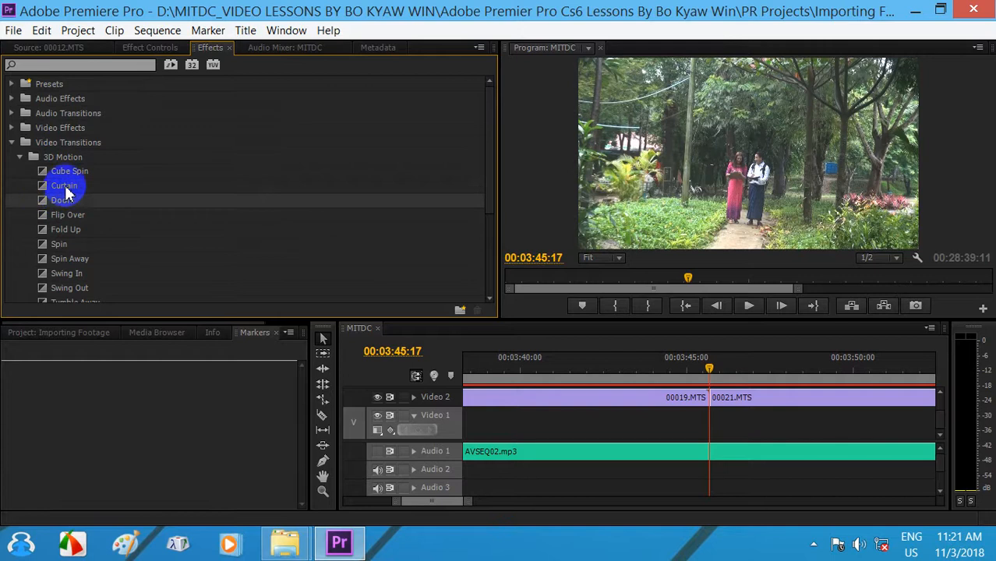
{"action": "left_click", "coordinate": [67, 190]}
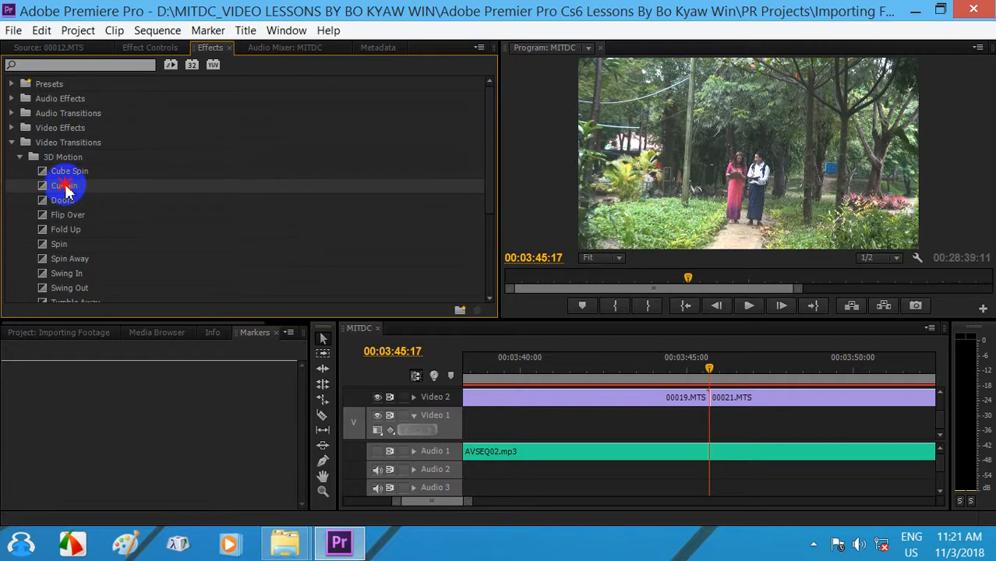
{"action": "left_click", "coordinate": [63, 190]}
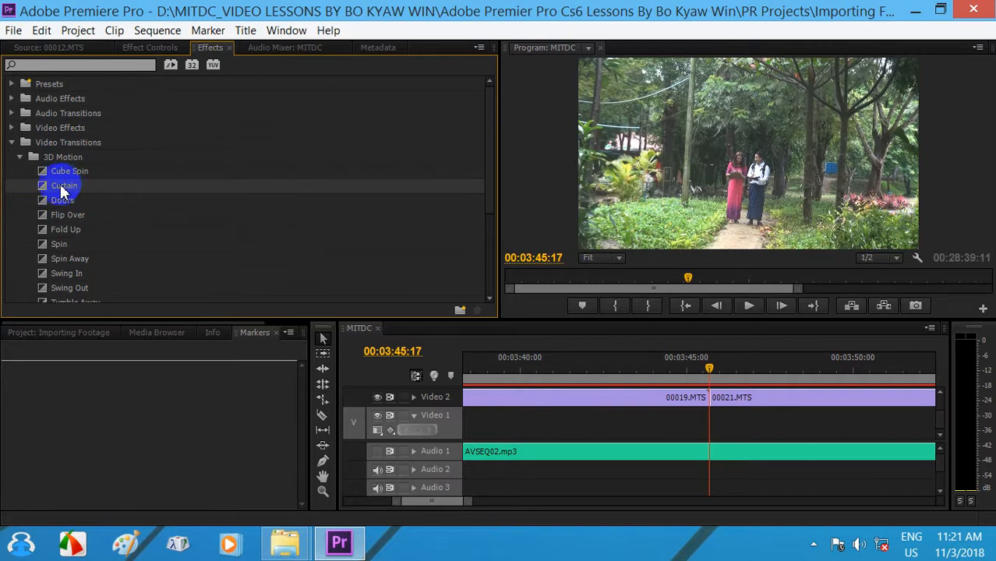
{"action": "left_click_drag", "start_coordinate": [74, 187], "coordinate": [78, 188]}
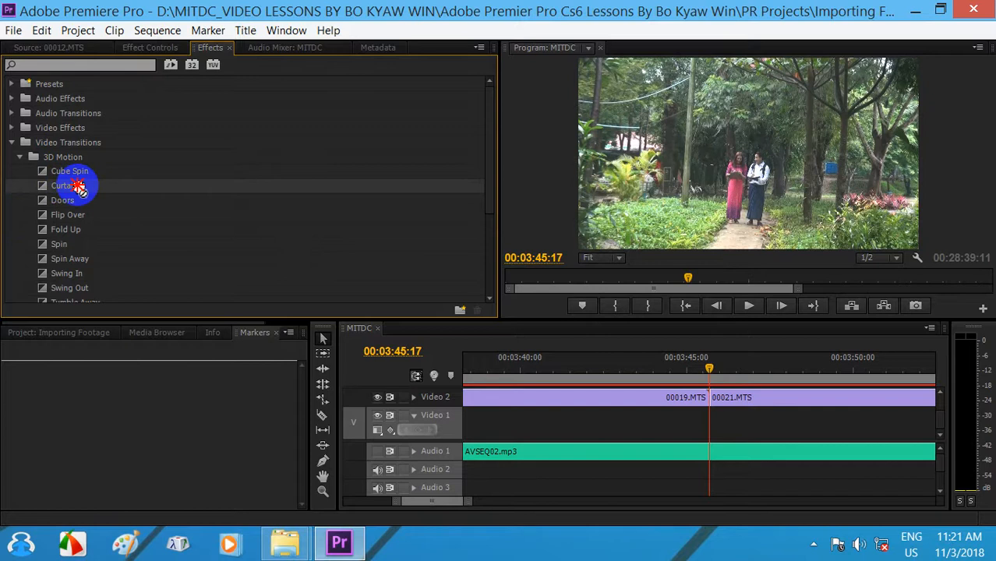
{"action": "left_click", "coordinate": [93, 215]}
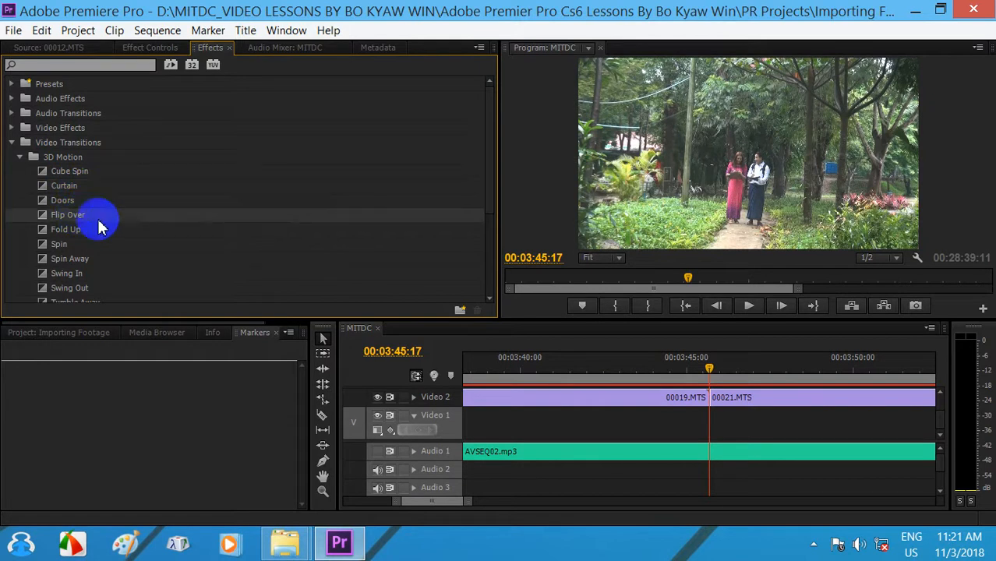
{"action": "left_click", "coordinate": [75, 232]}
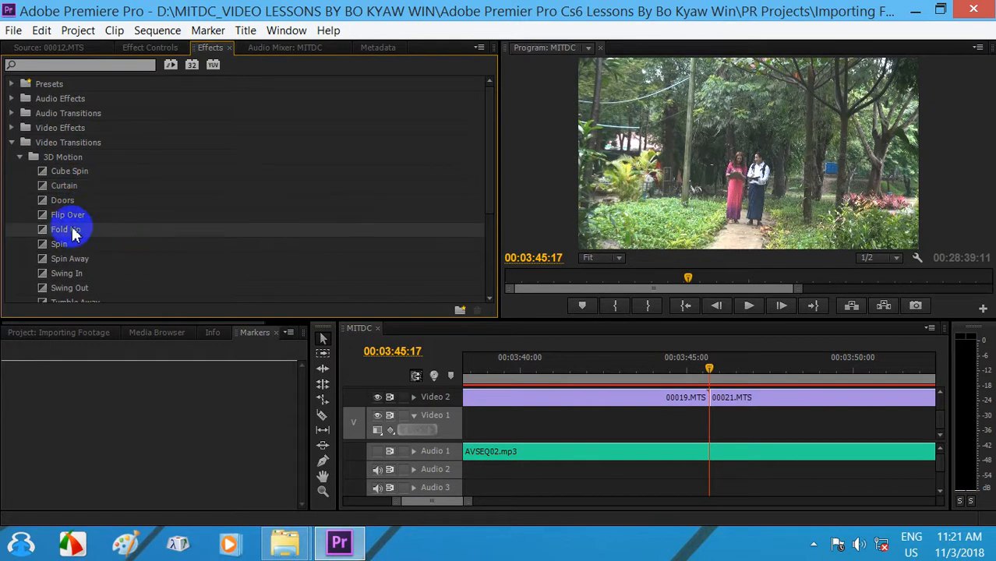
{"action": "left_click", "coordinate": [78, 171]}
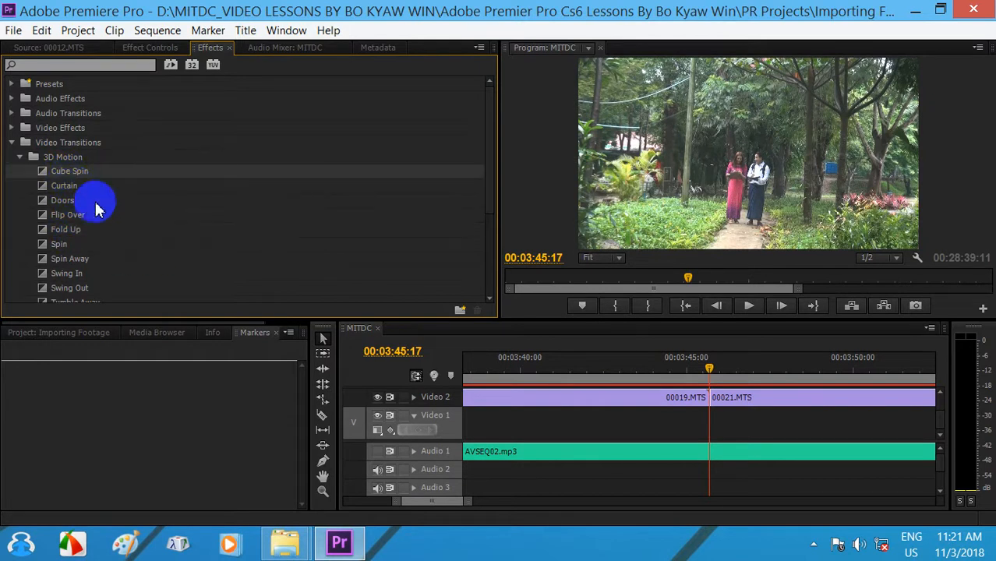
{"action": "left_click", "coordinate": [97, 281]}
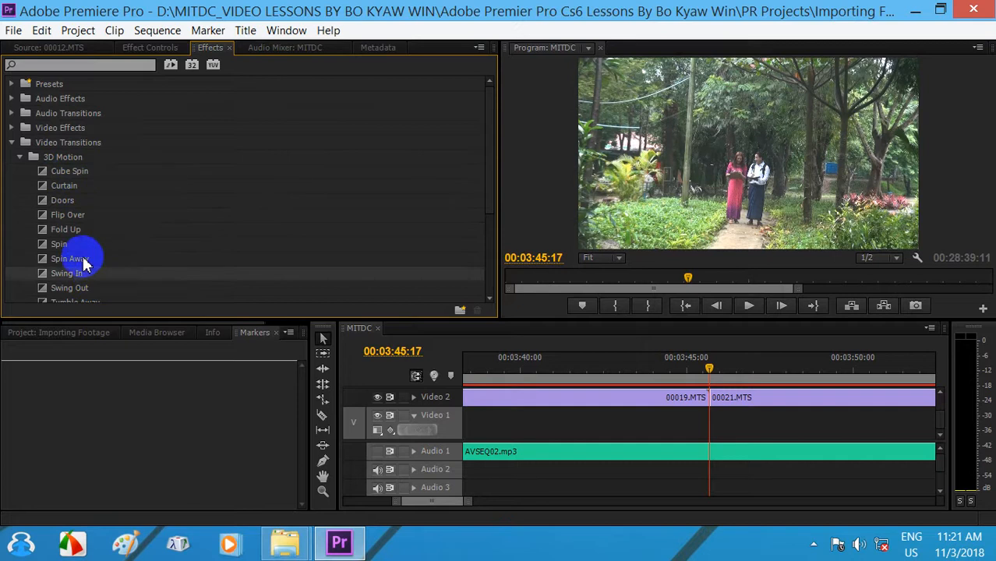
{"action": "left_click", "coordinate": [478, 50]}
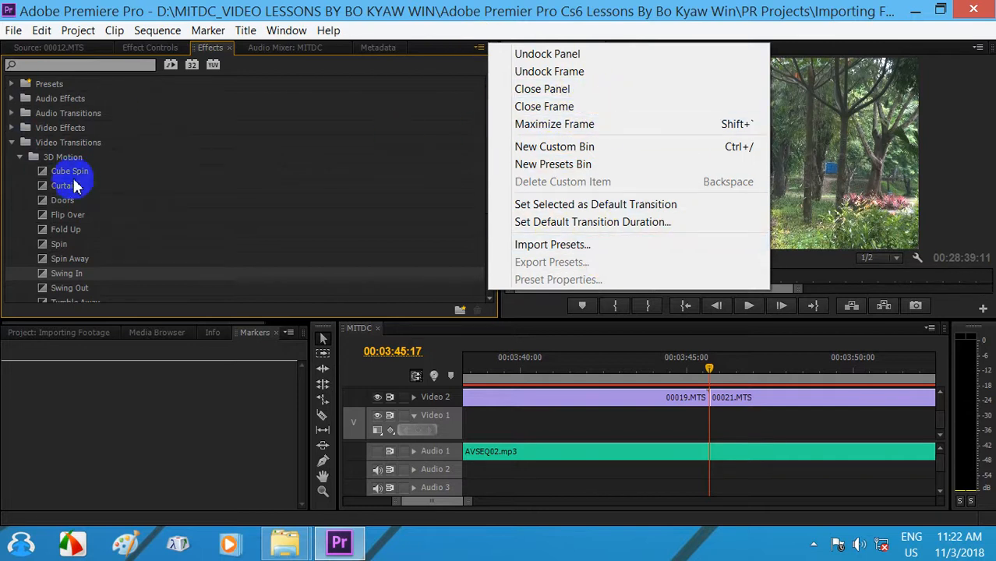
- Apply the Cube Spin transition to the cut between 00019.MTS and 00021.MTS on Video 2 and preview it at 00:03:45:09
{"action": "left_click_drag", "start_coordinate": [72, 175], "coordinate": [711, 386]}
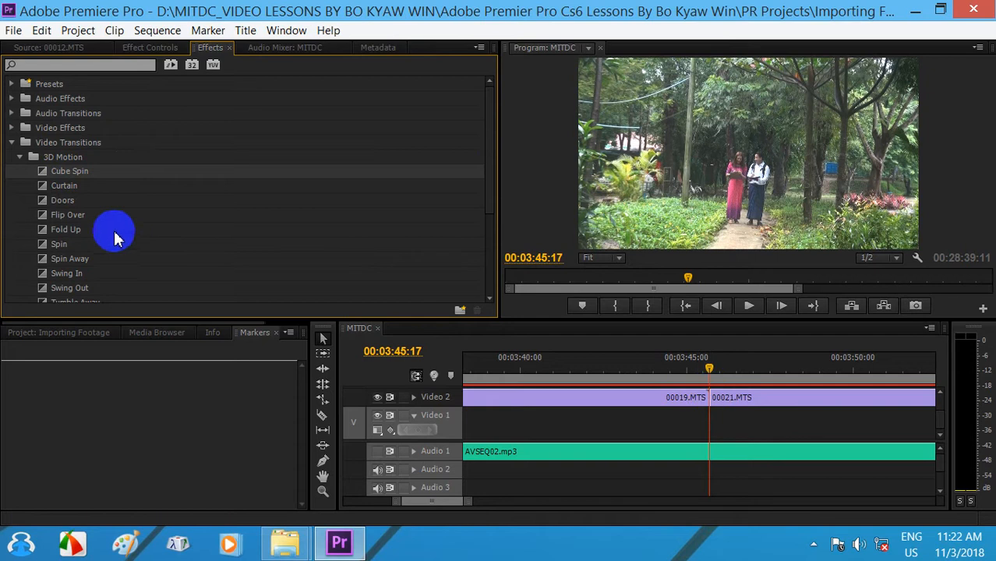
{"action": "left_click_drag", "start_coordinate": [53, 167], "coordinate": [711, 394]}
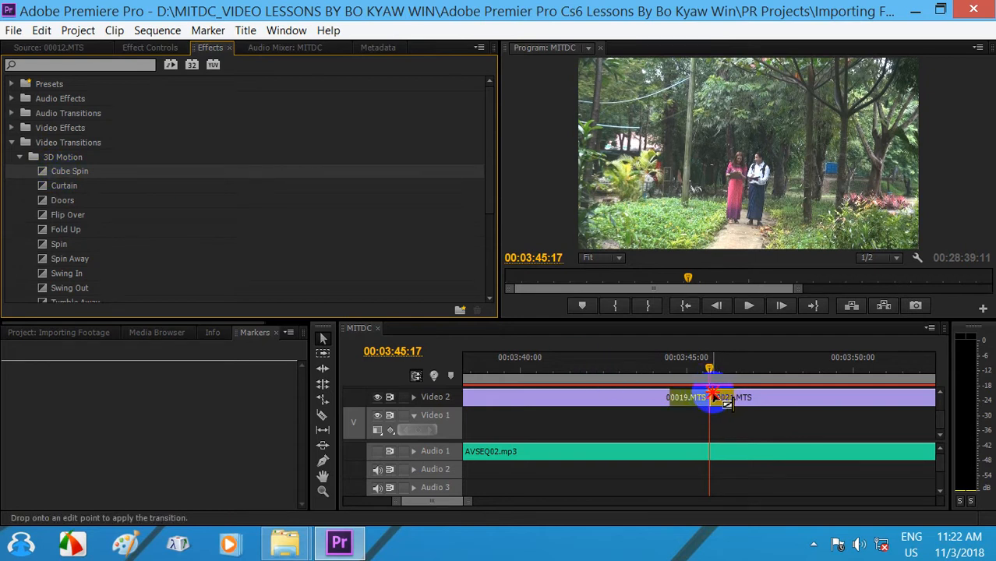
{"action": "left_click_drag", "start_coordinate": [711, 396], "coordinate": [698, 376]}
- Clear the Cube Spin transition from the cut between 00019.MTS and 00021.MTS
{"action": "left_click", "coordinate": [697, 402]}
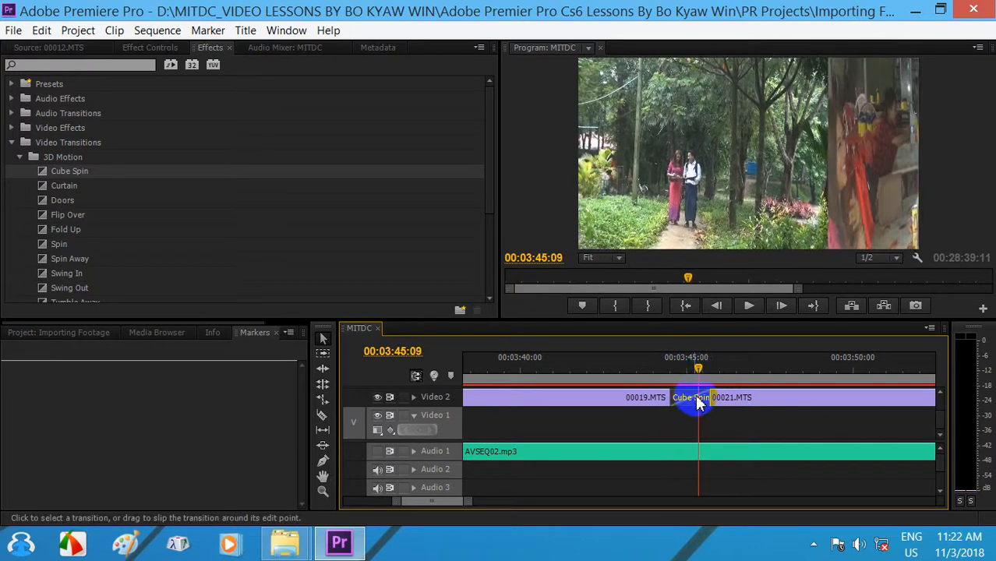
{"action": "right_click", "coordinate": [696, 402]}
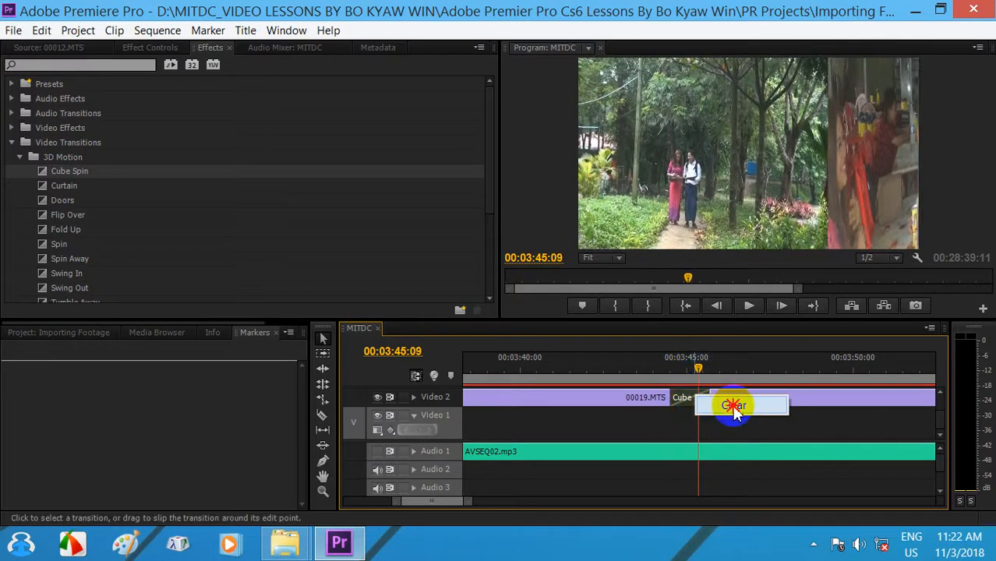
{"action": "left_click", "coordinate": [732, 405]}
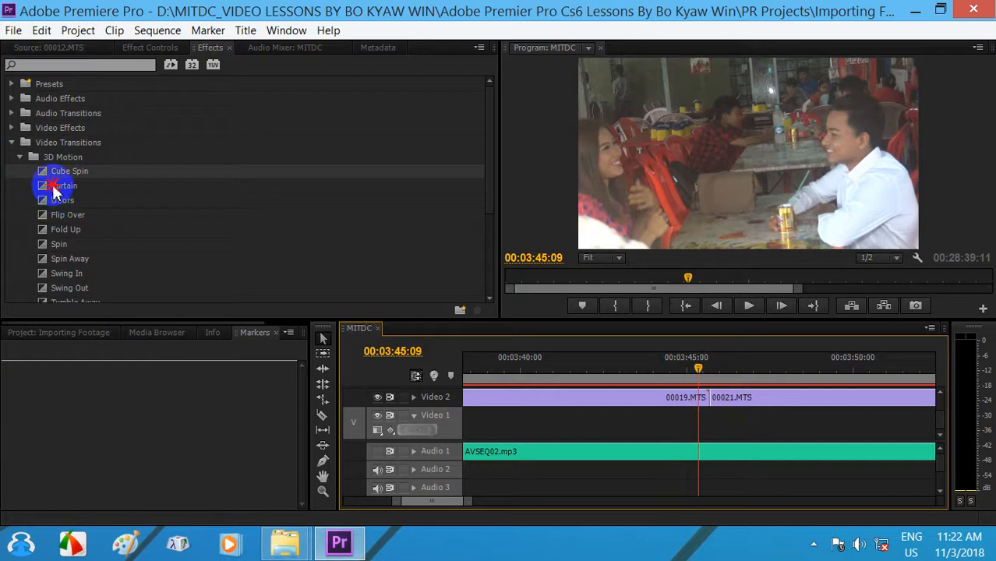
- Apply the Curtain transition from 3D Motion to the cut between 00019.MTS and 00021.MTS and scrub through it to 00:03:44:14
{"action": "left_click_drag", "start_coordinate": [55, 191], "coordinate": [717, 399]}
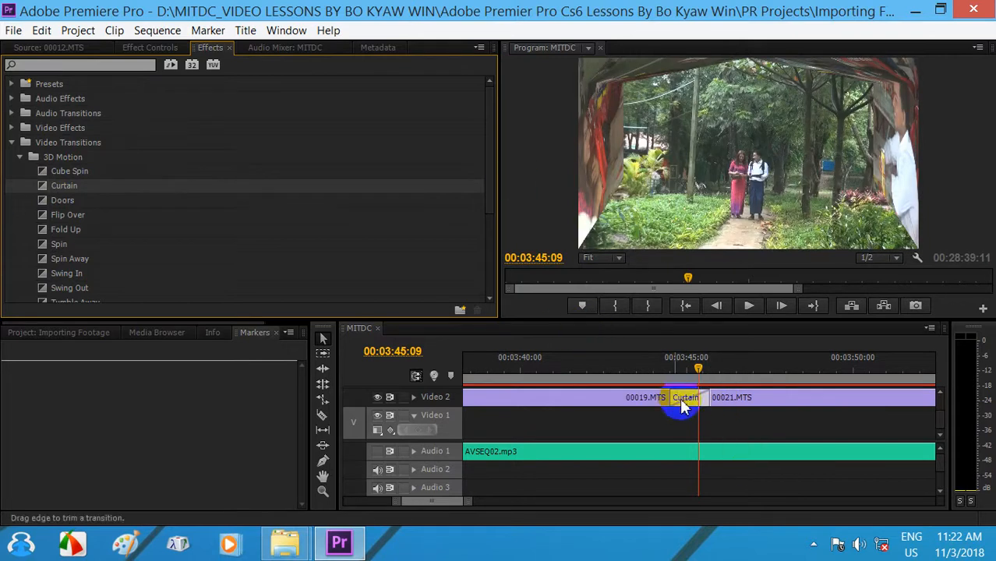
{"action": "left_click", "coordinate": [674, 374]}
{"action": "left_click_drag", "start_coordinate": [672, 378], "coordinate": [672, 402]}
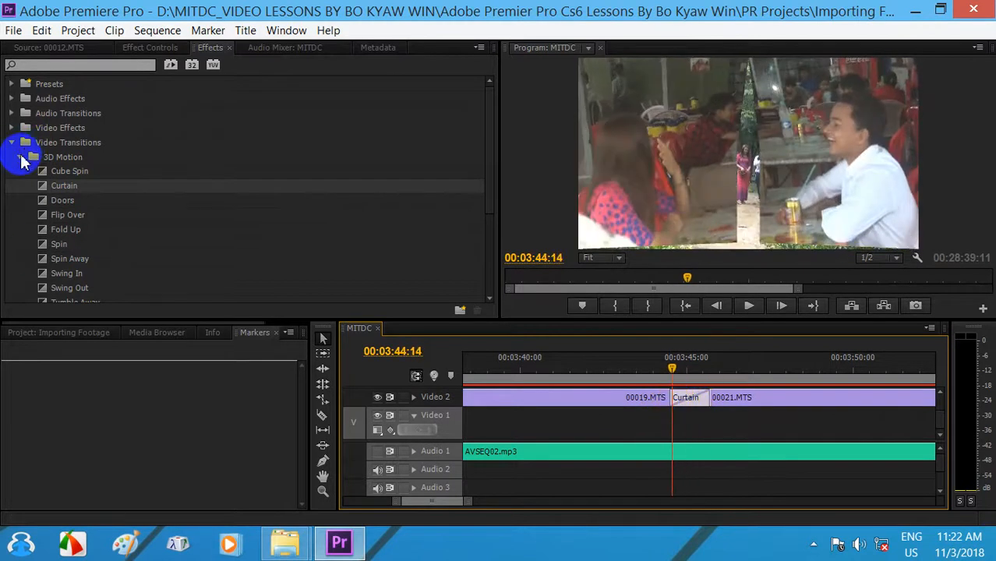
- Replace the Curtain transition on the cut with Center Peel from the Page Peel group and preview it up to 00:03:45:00
{"action": "left_click", "coordinate": [19, 158]}
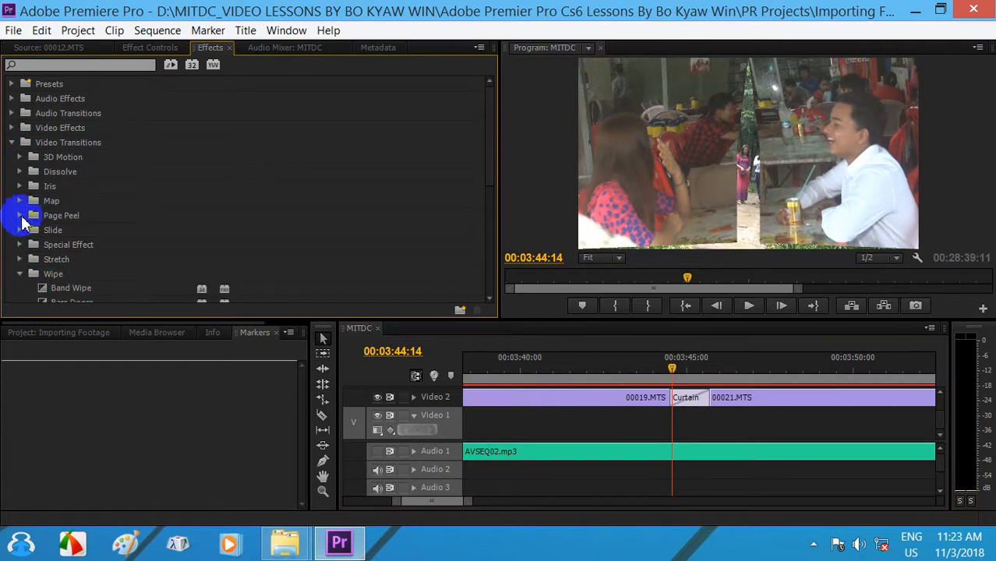
{"action": "left_click", "coordinate": [20, 218]}
{"action": "left_click", "coordinate": [67, 232]}
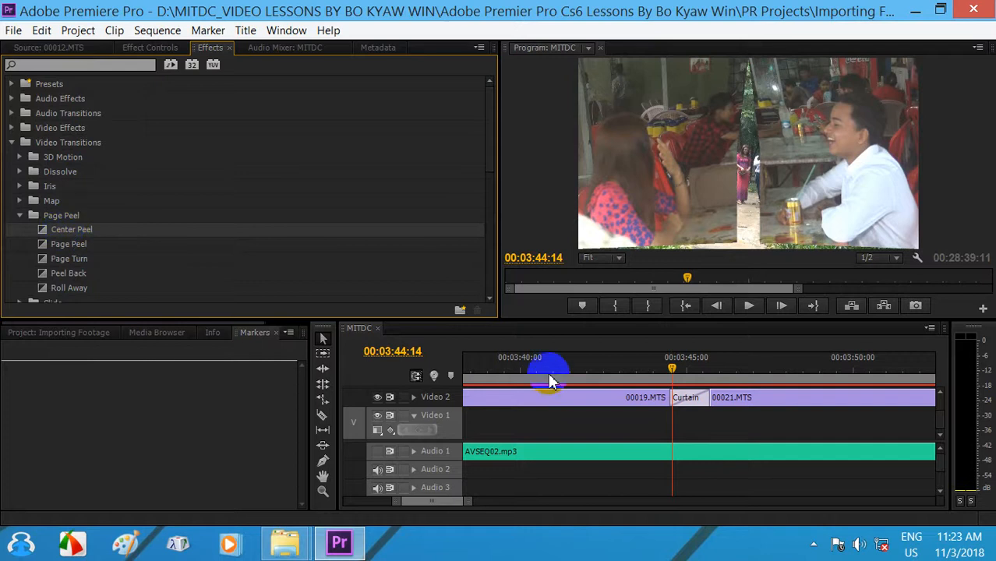
{"action": "left_click", "coordinate": [697, 401]}
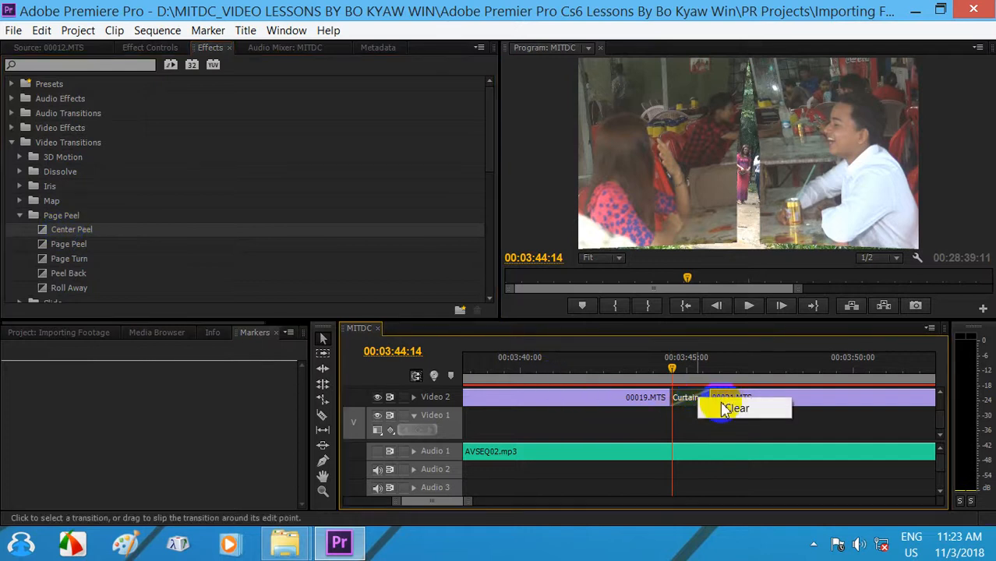
{"action": "left_click", "coordinate": [736, 409]}
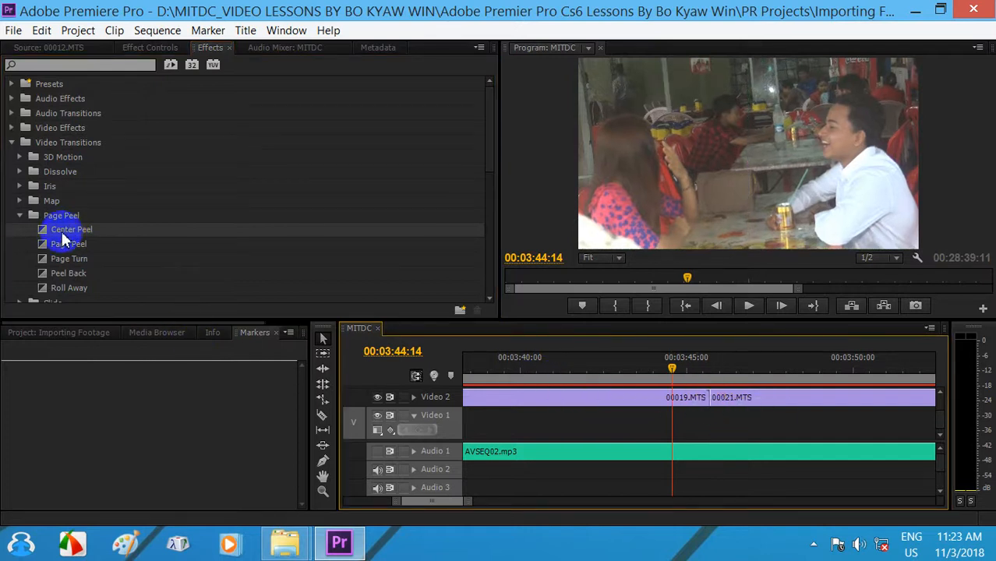
{"action": "left_click_drag", "start_coordinate": [64, 235], "coordinate": [707, 397]}
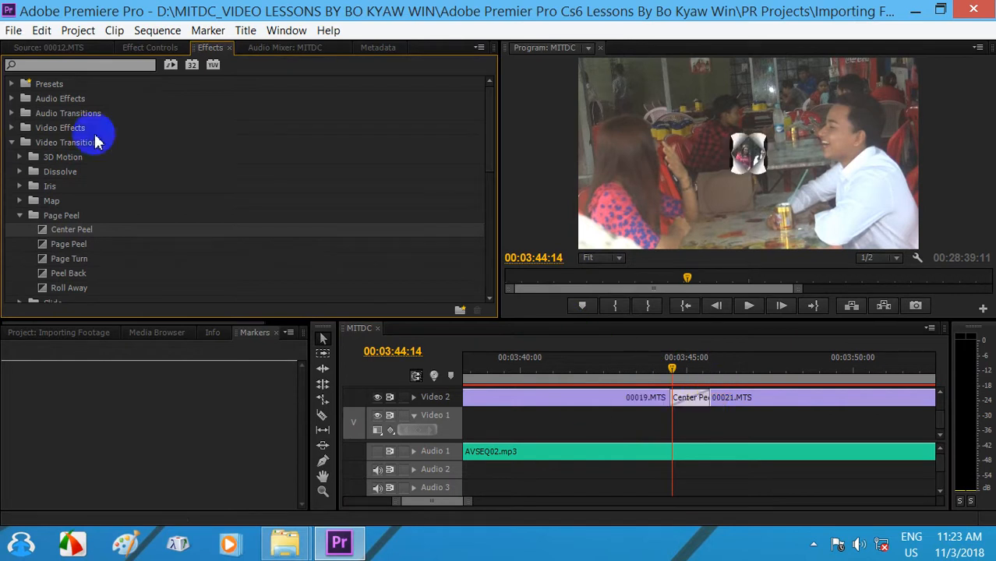
{"action": "left_click_drag", "start_coordinate": [667, 361], "coordinate": [686, 366]}
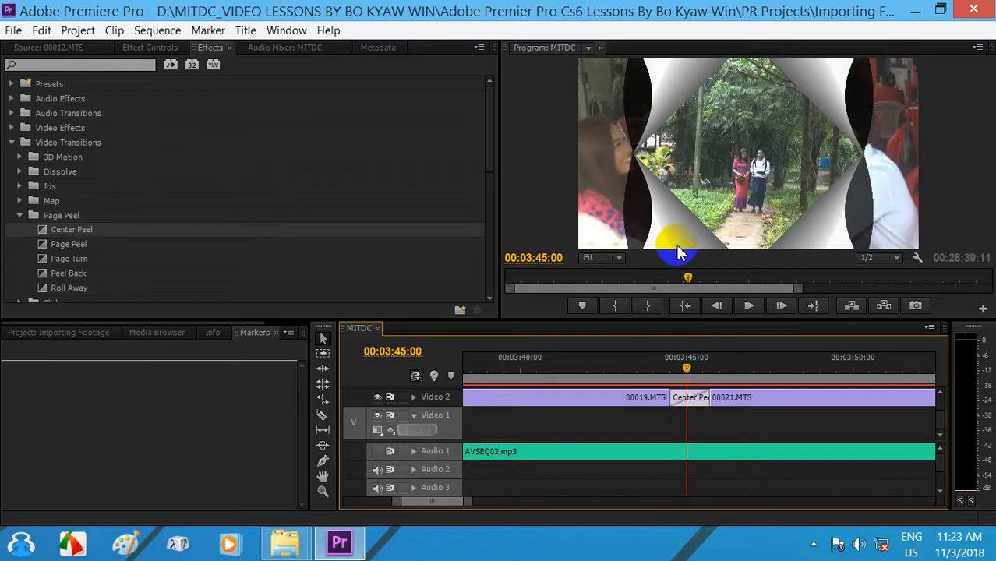
- Bring up the Center Peel transition's settings in Effect Controls and scrub through the transition to 00:03:45:03
{"action": "left_click", "coordinate": [151, 48]}
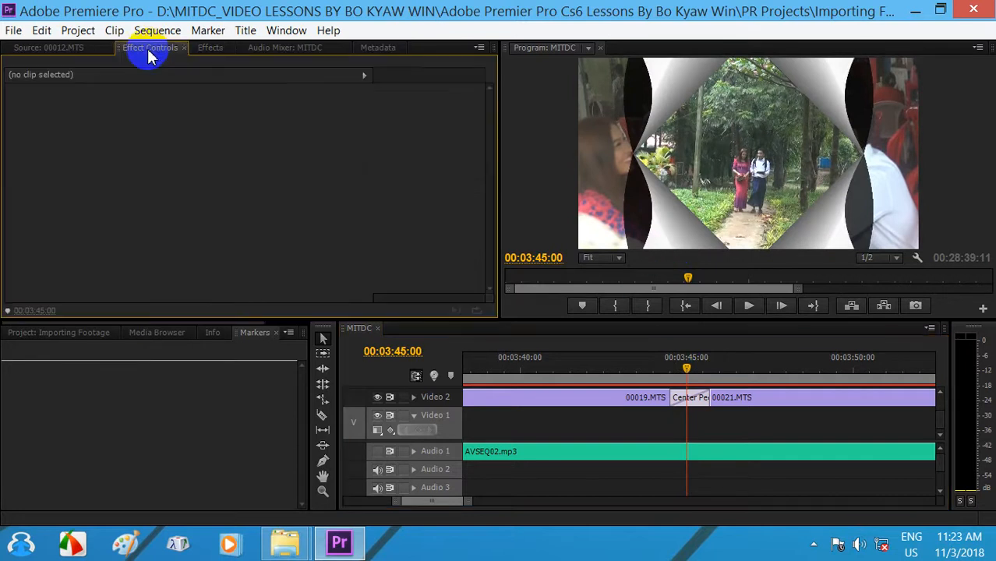
{"action": "left_click", "coordinate": [690, 399]}
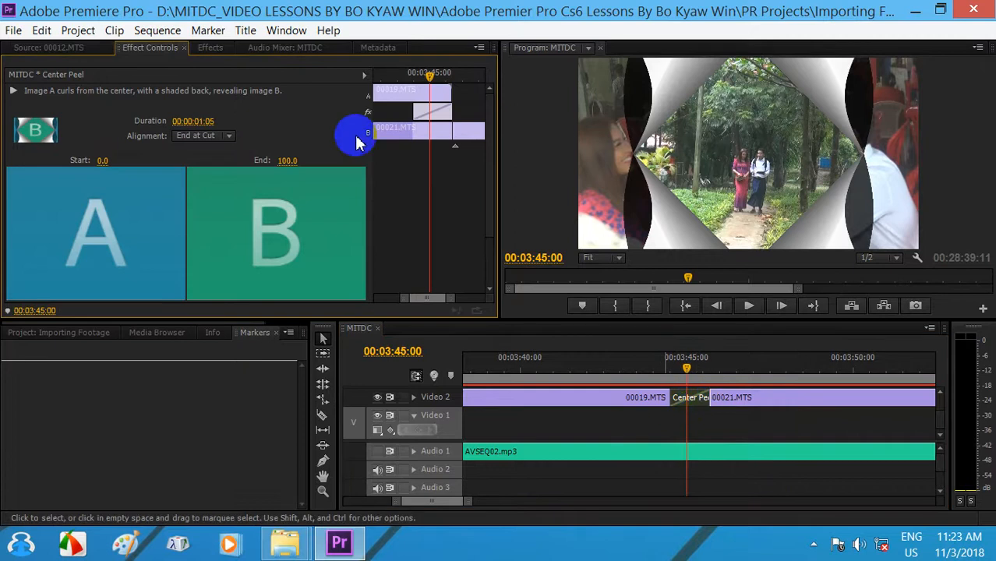
{"action": "left_click_drag", "start_coordinate": [688, 365], "coordinate": [686, 366]}
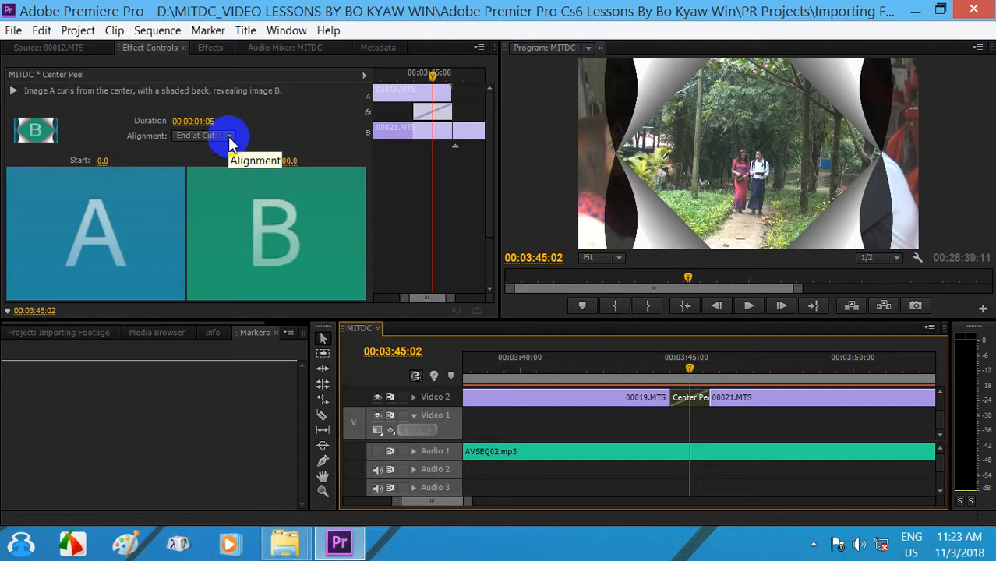
{"action": "left_click", "coordinate": [676, 371]}
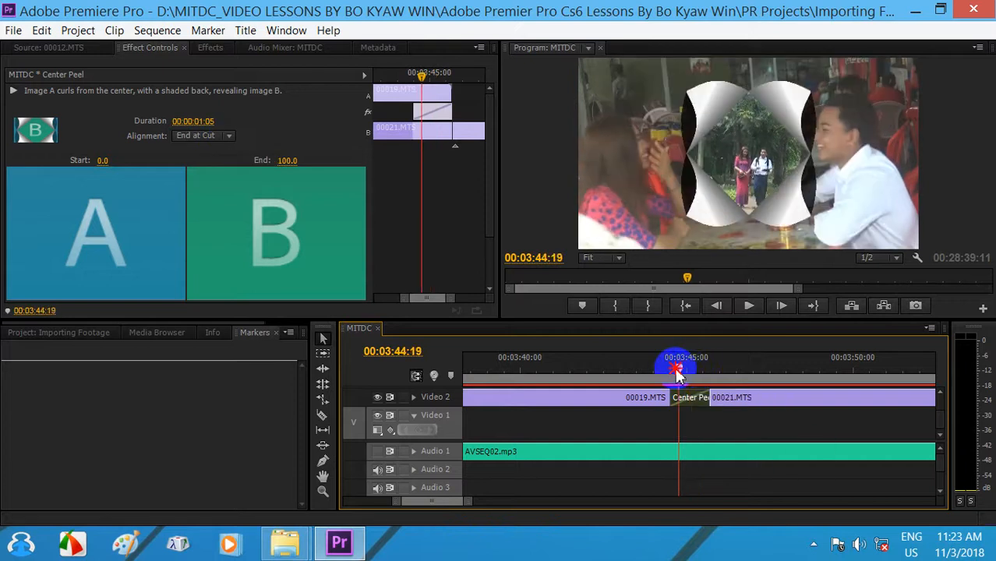
{"action": "left_click_drag", "start_coordinate": [677, 373], "coordinate": [689, 394]}
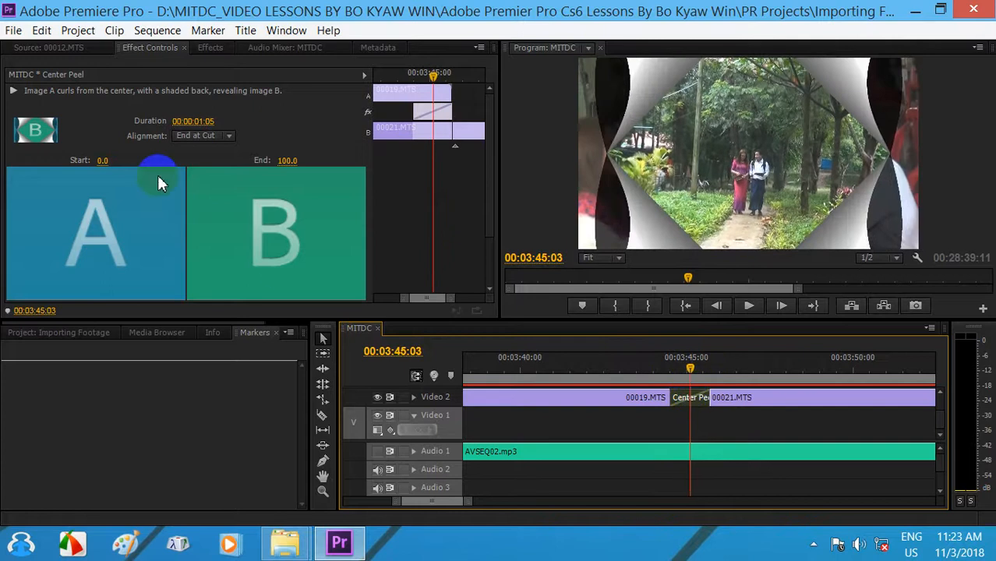
- Set the Center Peel transition's alignment to Center at Cut and preview it at 00:03:45:22
{"action": "left_click", "coordinate": [228, 136]}
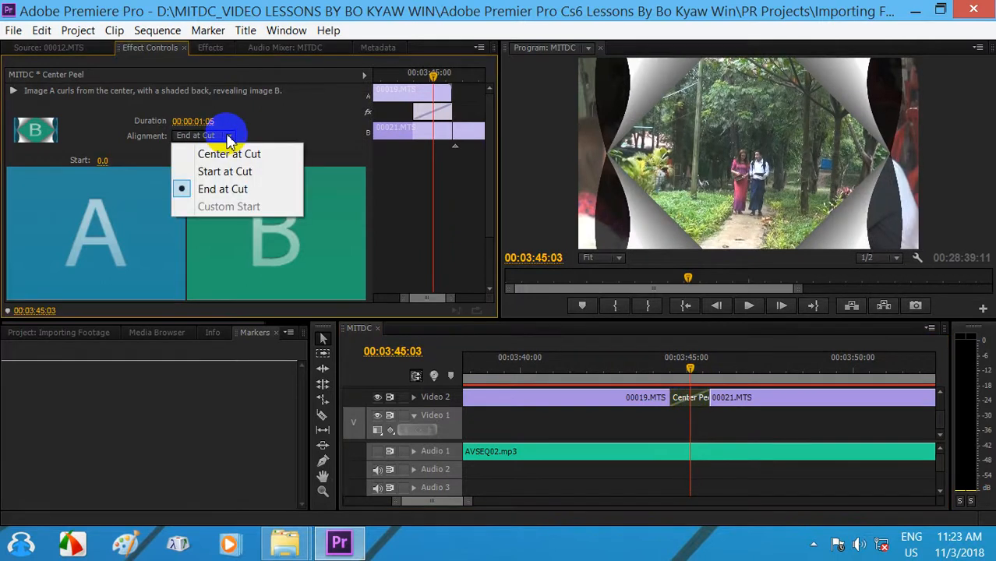
{"action": "left_click", "coordinate": [234, 153]}
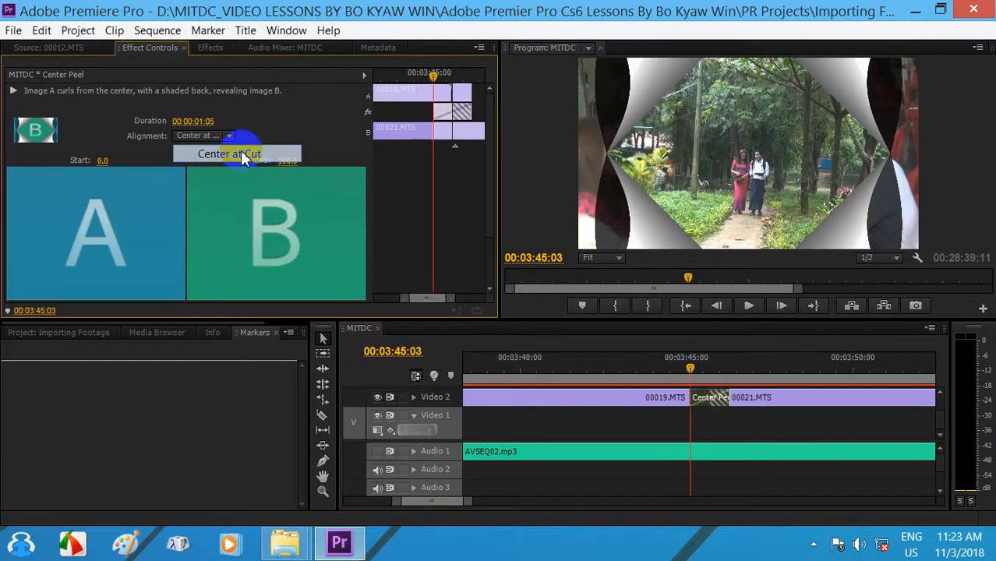
{"action": "mouse_move", "coordinate": [706, 371]}
{"action": "left_mouse_down"}
{"action": "mouse_move", "coordinate": [690, 368]}
{"action": "mouse_move", "coordinate": [730, 364]}
{"action": "mouse_move", "coordinate": [696, 362]}
{"action": "mouse_move", "coordinate": [718, 370]}
{"action": "mouse_move", "coordinate": [717, 383]}
{"action": "left_mouse_up"}
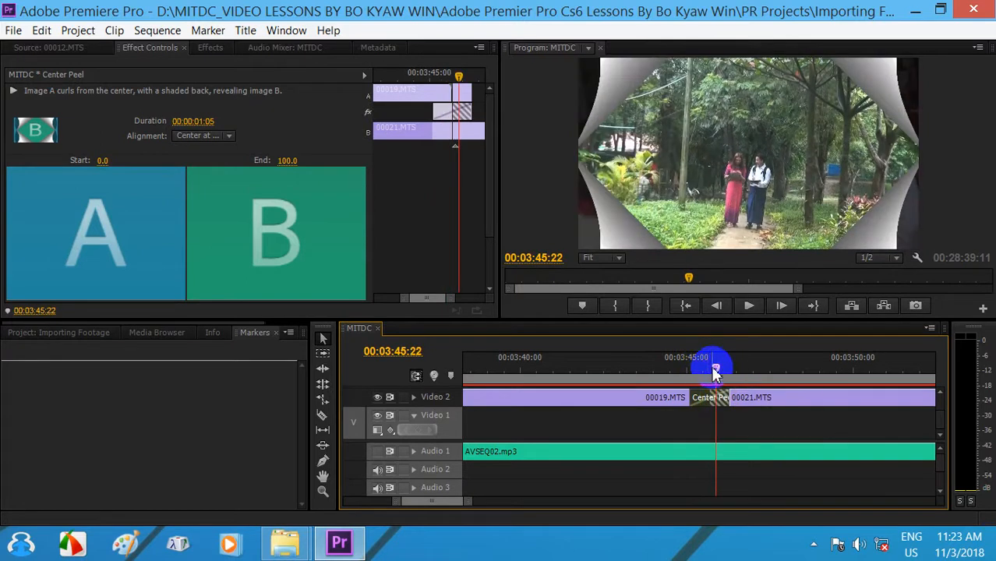
{"action": "left_click", "coordinate": [230, 137]}
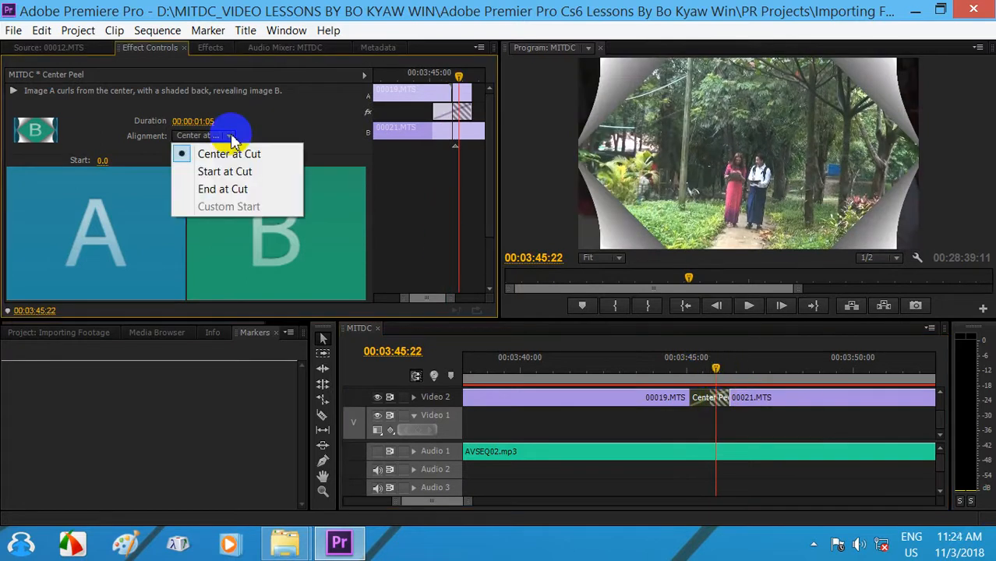
{"action": "left_click", "coordinate": [231, 138]}
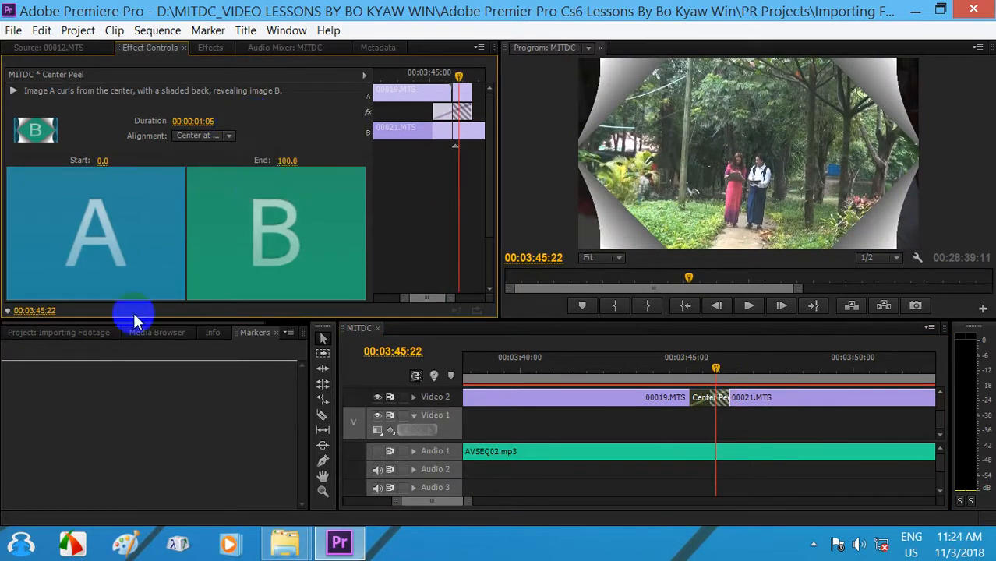
- Turn on Reverse for the Center Peel transition and preview the peel at 00:03:46:02
{"action": "scroll", "coordinate": [263, 237], "scroll_direction": "down", "scroll_amount": 3}
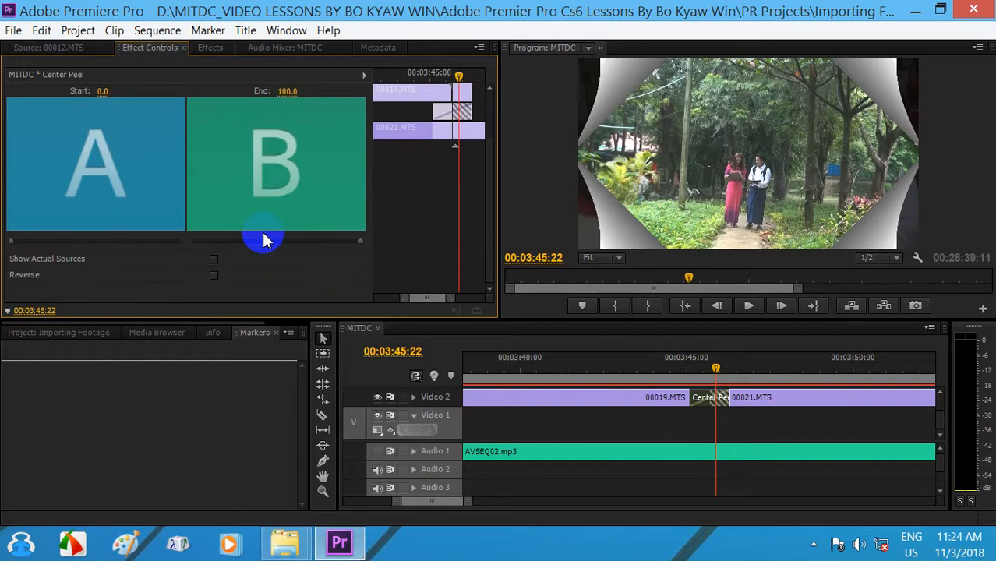
{"action": "left_click", "coordinate": [215, 275]}
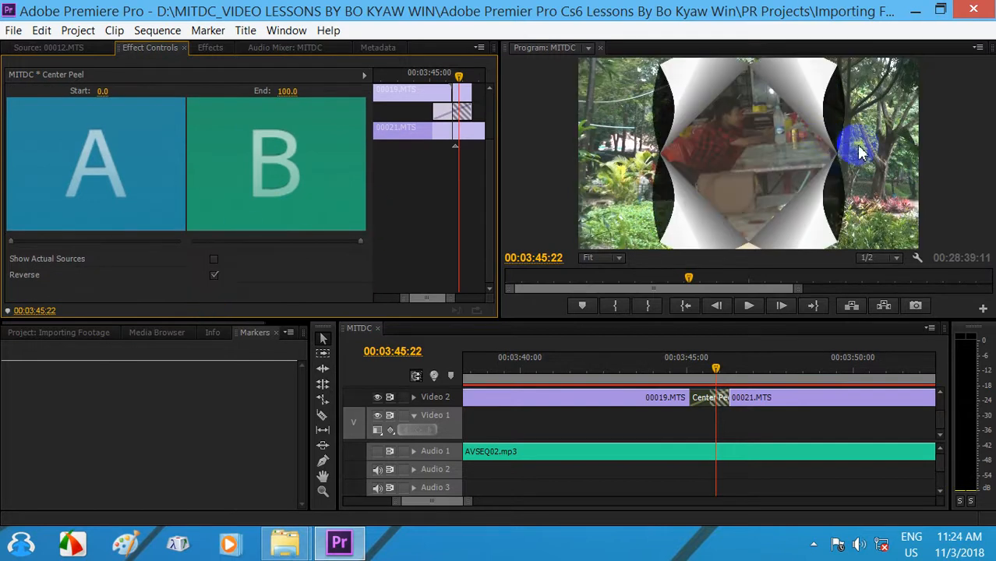
{"action": "left_click_drag", "start_coordinate": [733, 390], "coordinate": [723, 371]}
{"action": "left_click", "coordinate": [214, 274]}
{"action": "left_click", "coordinate": [214, 274]}
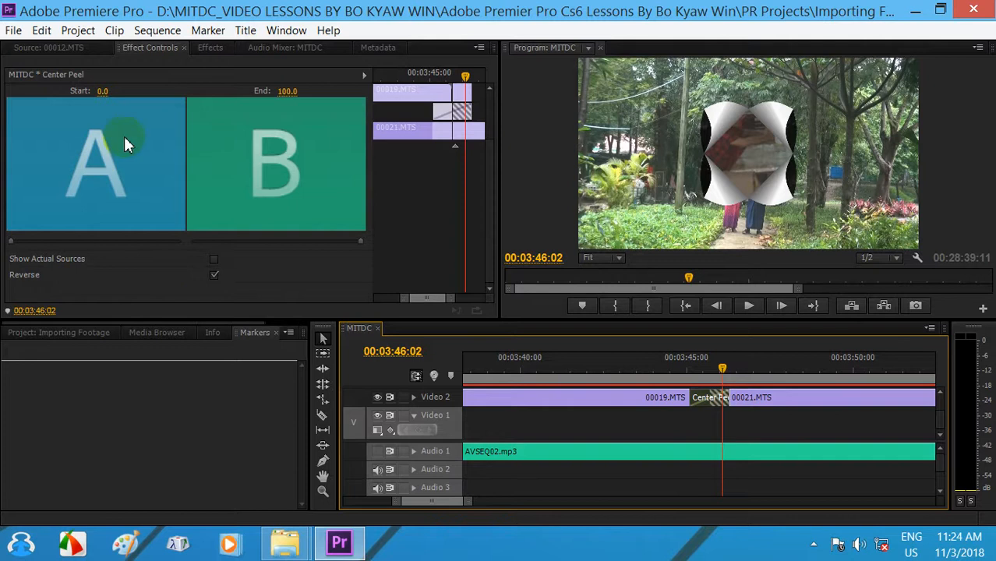
- Compare clip 00019.MTS at 00:03:43:21 with clip 00021.MTS at 00:03:47:13 around the transition
{"action": "left_click", "coordinate": [660, 395]}
{"action": "left_click", "coordinate": [650, 363]}
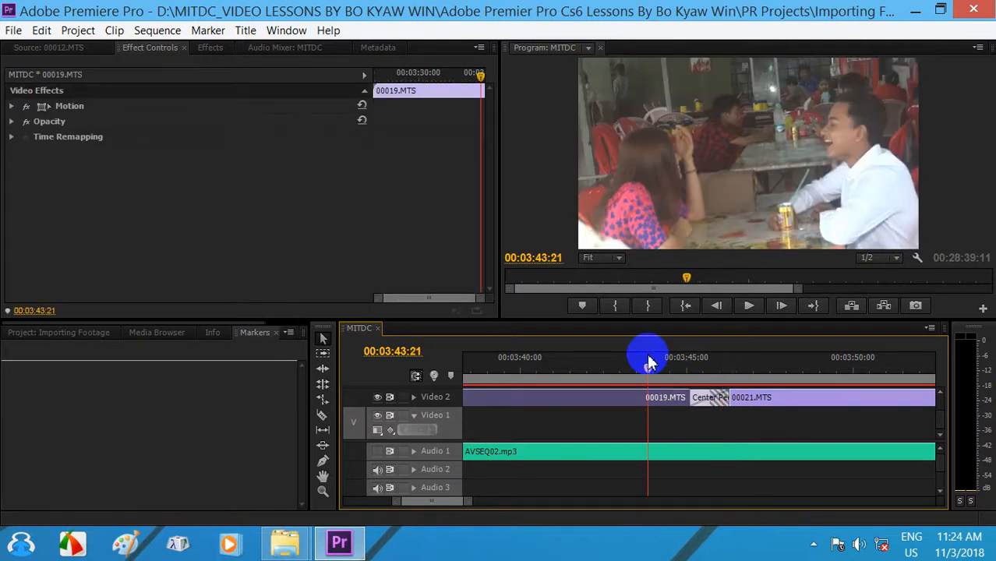
{"action": "left_click", "coordinate": [768, 367]}
{"action": "left_click", "coordinate": [767, 396]}
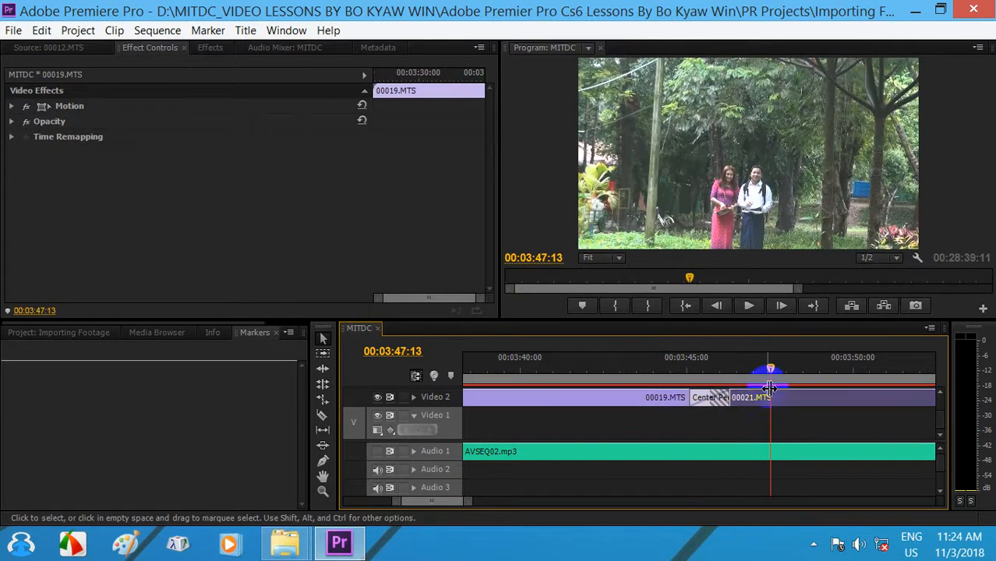
{"action": "left_click", "coordinate": [690, 405]}
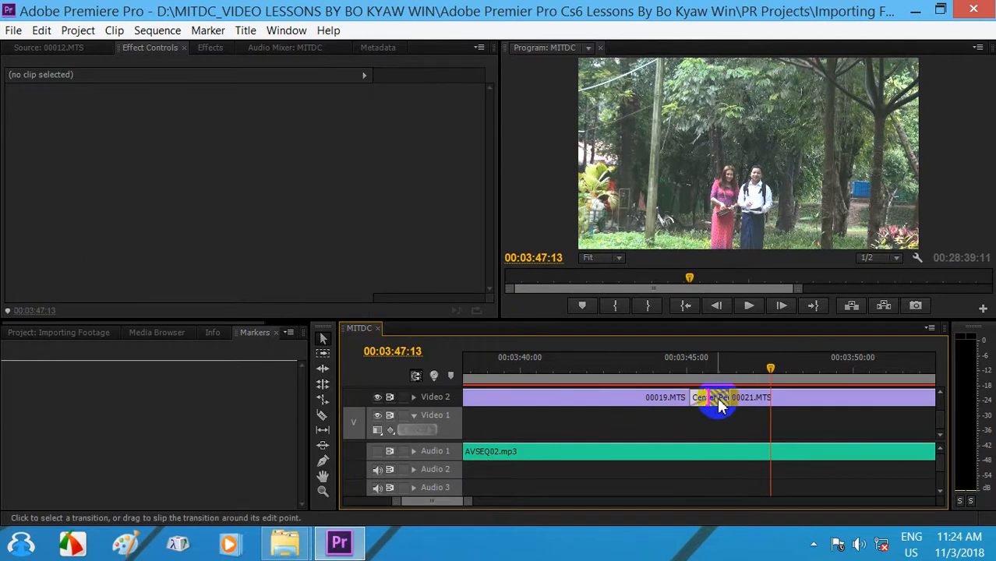
- Redo the Center Peel transition on the cut between 00019.MTS and 00021.MTS on Video 2
{"action": "left_click", "coordinate": [717, 398]}
{"action": "left_click", "coordinate": [323, 384]}
{"action": "left_click_drag", "start_coordinate": [717, 405], "coordinate": [715, 376]}
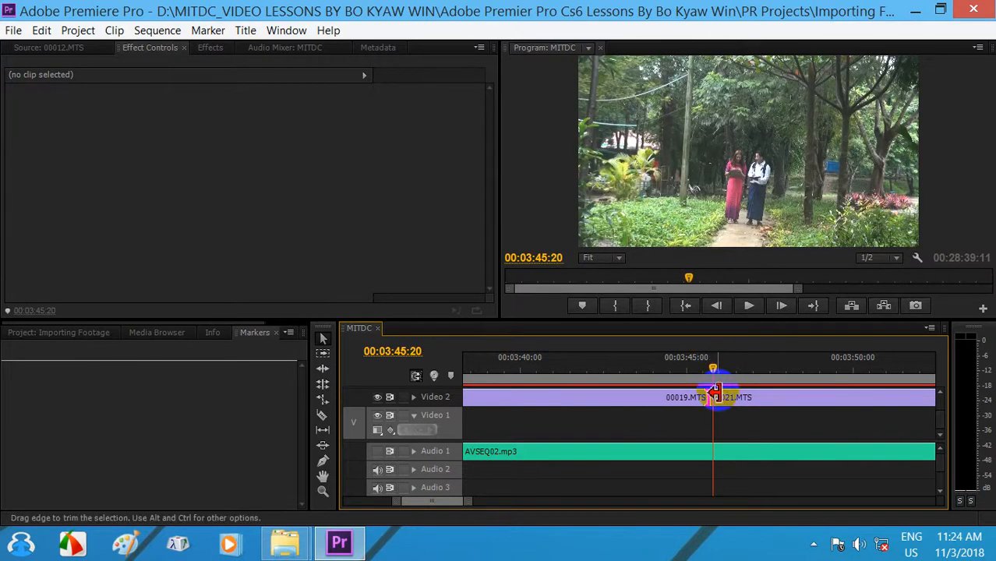
{"action": "left_click", "coordinate": [41, 30]}
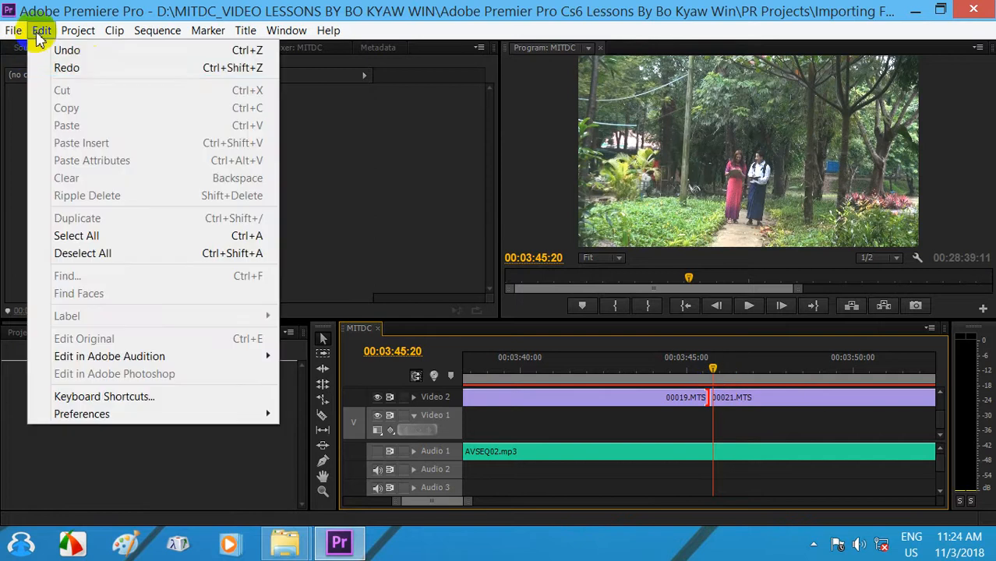
{"action": "left_click", "coordinate": [64, 67]}
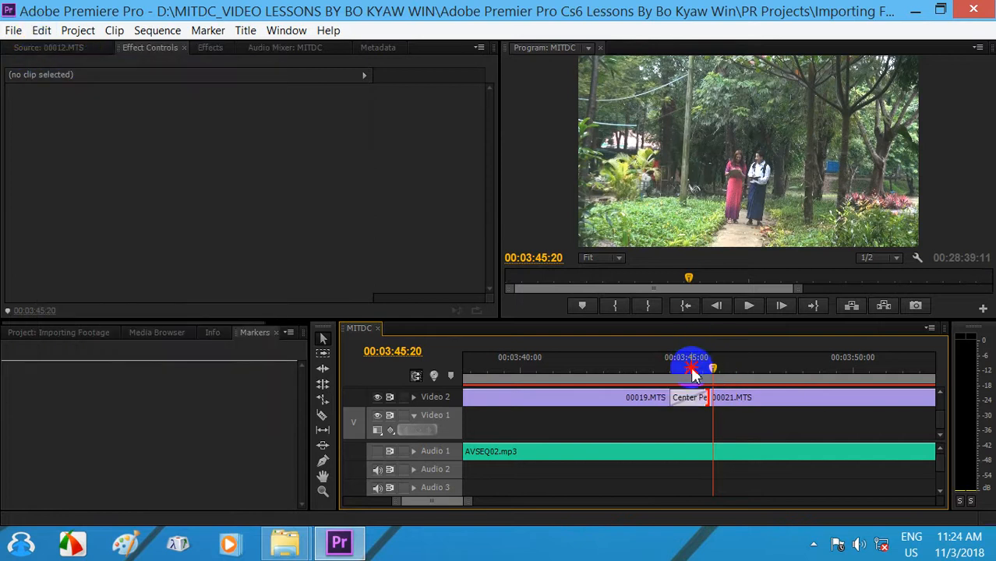
- Select the Center Peel transition and review it at 00:03:45:04 and 00:03:45:00, checking the footage at 00:03:47:16 in between
{"action": "left_click", "coordinate": [691, 365]}
{"action": "left_click", "coordinate": [696, 396]}
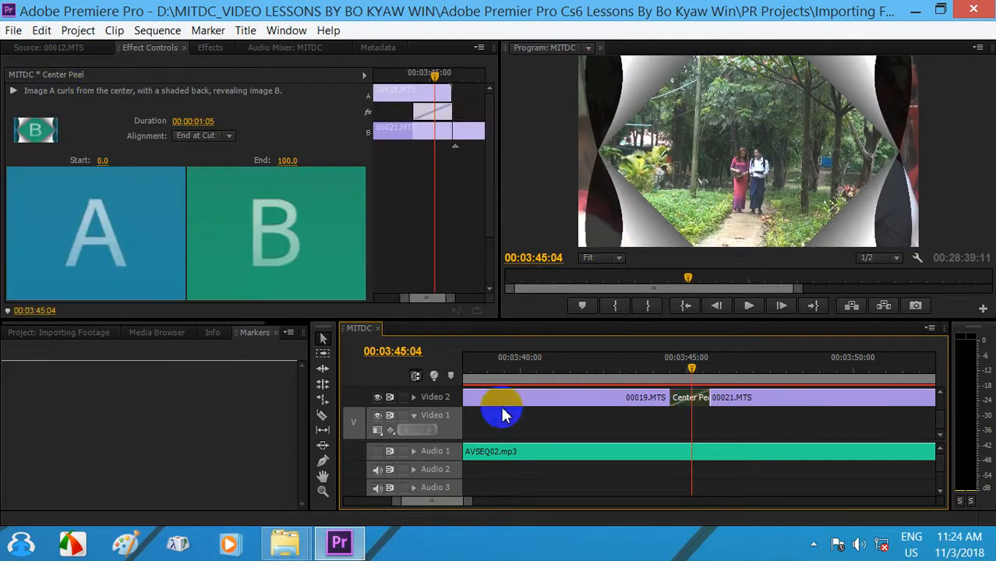
{"action": "left_click", "coordinate": [774, 368]}
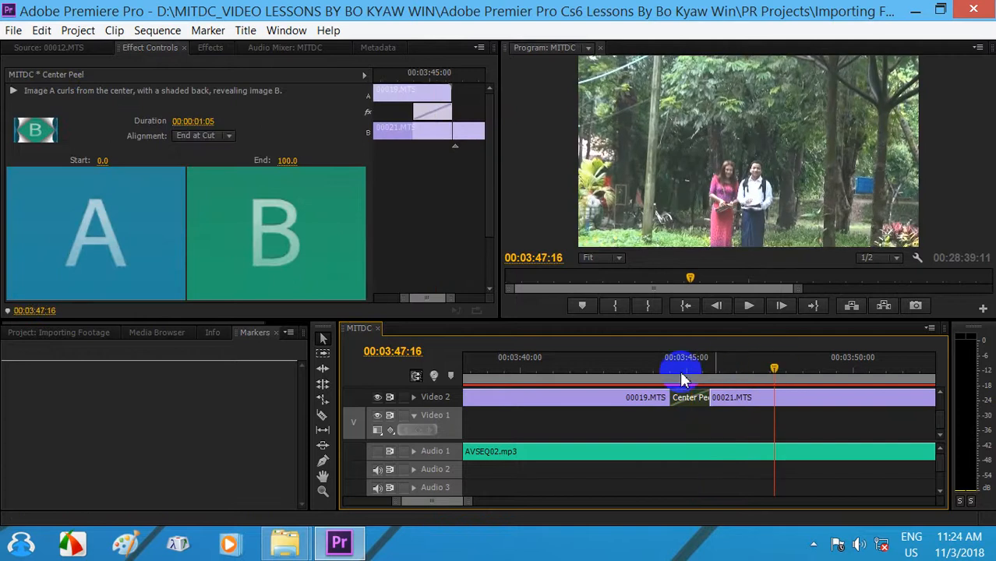
{"action": "mouse_move", "coordinate": [680, 371]}
{"action": "left_mouse_down"}
{"action": "mouse_move", "coordinate": [621, 360]}
{"action": "mouse_move", "coordinate": [696, 356]}
{"action": "mouse_move", "coordinate": [687, 363]}
{"action": "left_mouse_up"}
{"action": "left_click", "coordinate": [692, 398]}
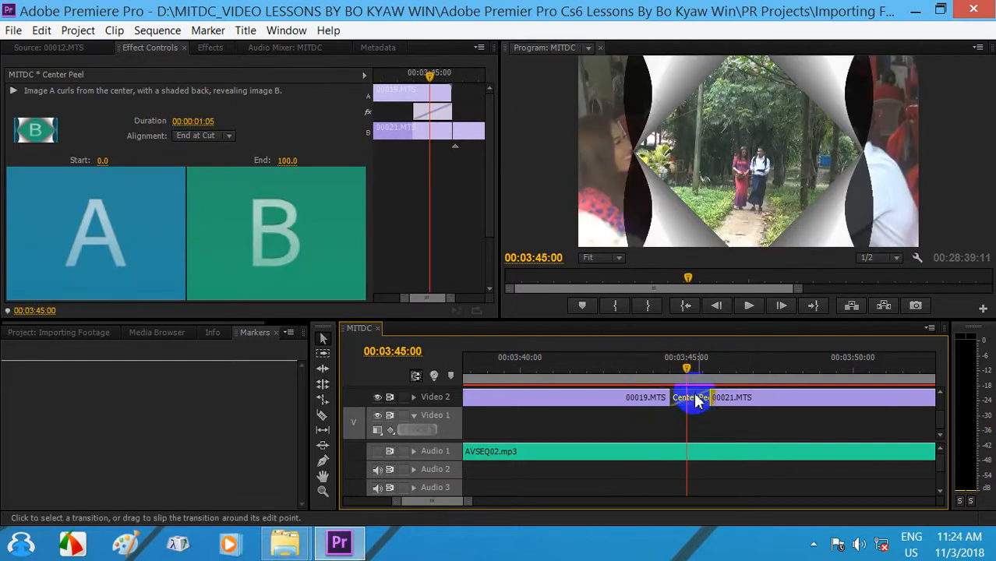
- Turn on Show Actual Sources for the Center Peel transition after a brief look at 00012.MTS in the Source monitor
{"action": "scroll", "coordinate": [143, 223], "scroll_direction": "down", "scroll_amount": 3}
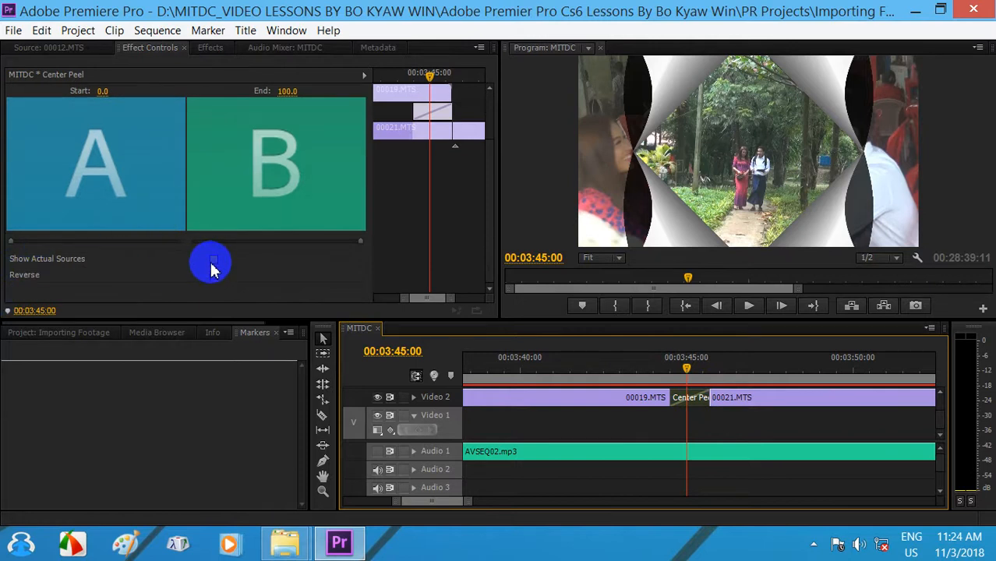
{"action": "left_click", "coordinate": [45, 48]}
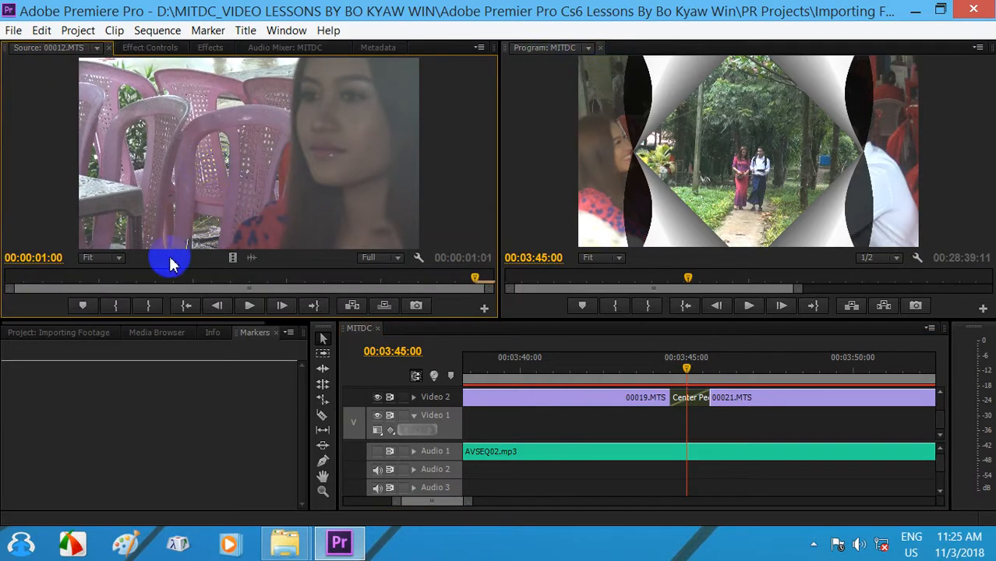
{"action": "left_click", "coordinate": [149, 48]}
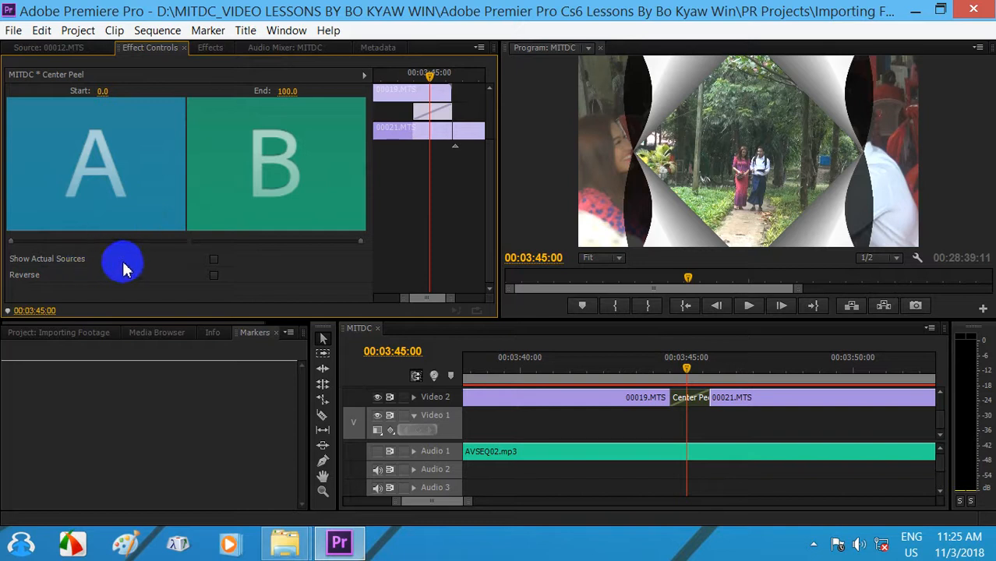
{"action": "left_click", "coordinate": [214, 259]}
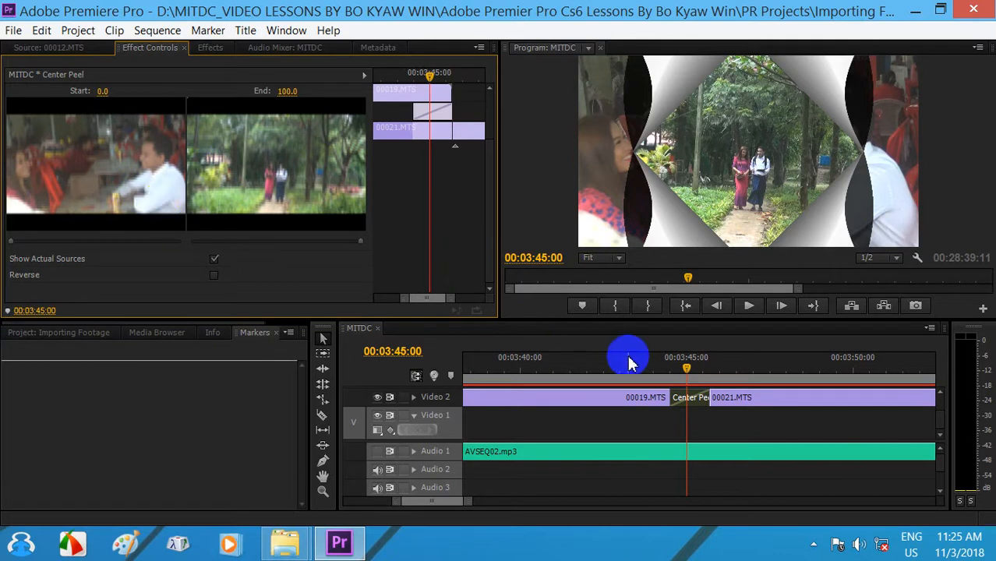
- Align the Center Peel transition to Center at Cut and scrub through it to 00:03:45:19
{"action": "scroll", "coordinate": [219, 197], "scroll_direction": "up", "scroll_amount": 3}
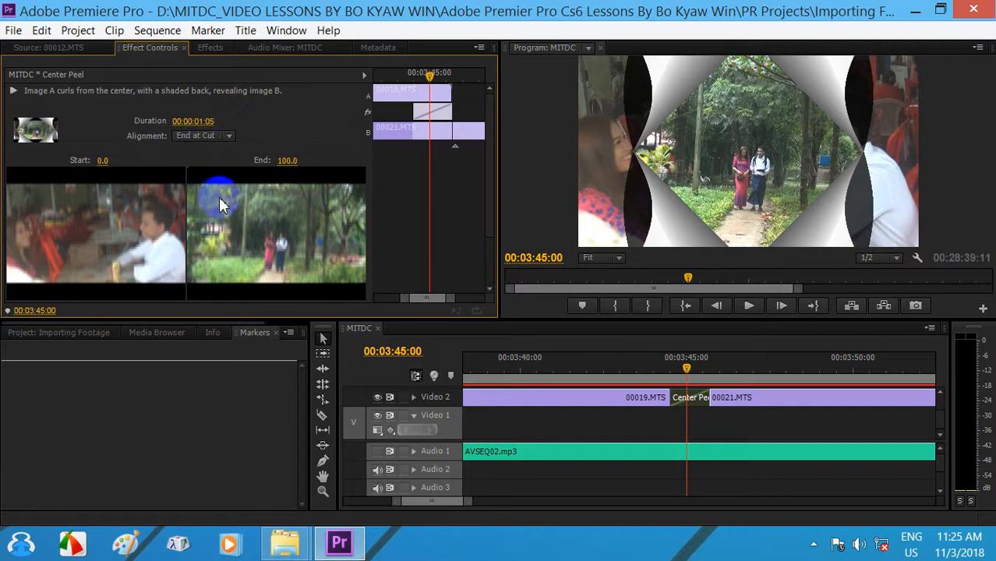
{"action": "left_click", "coordinate": [226, 136]}
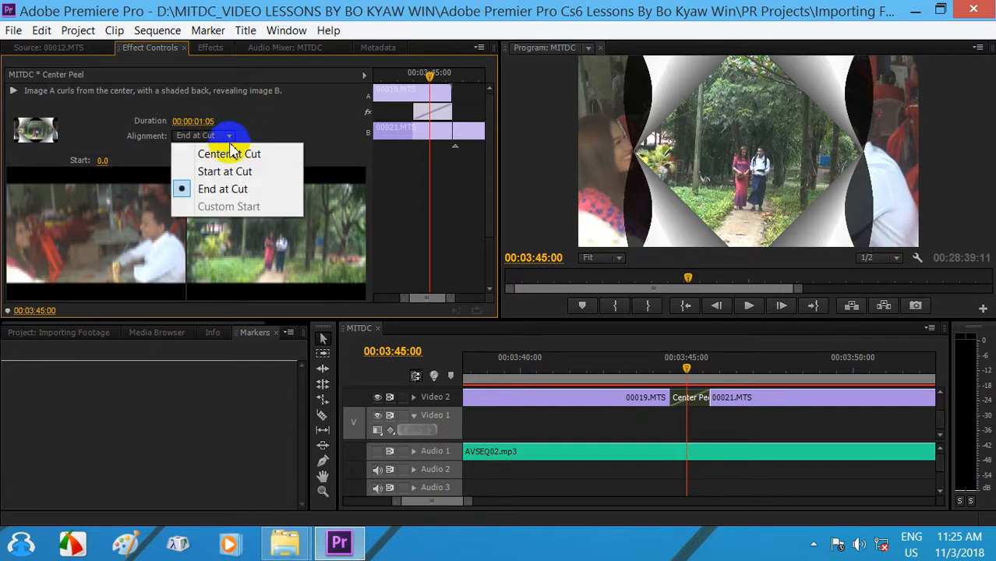
{"action": "left_click", "coordinate": [229, 154]}
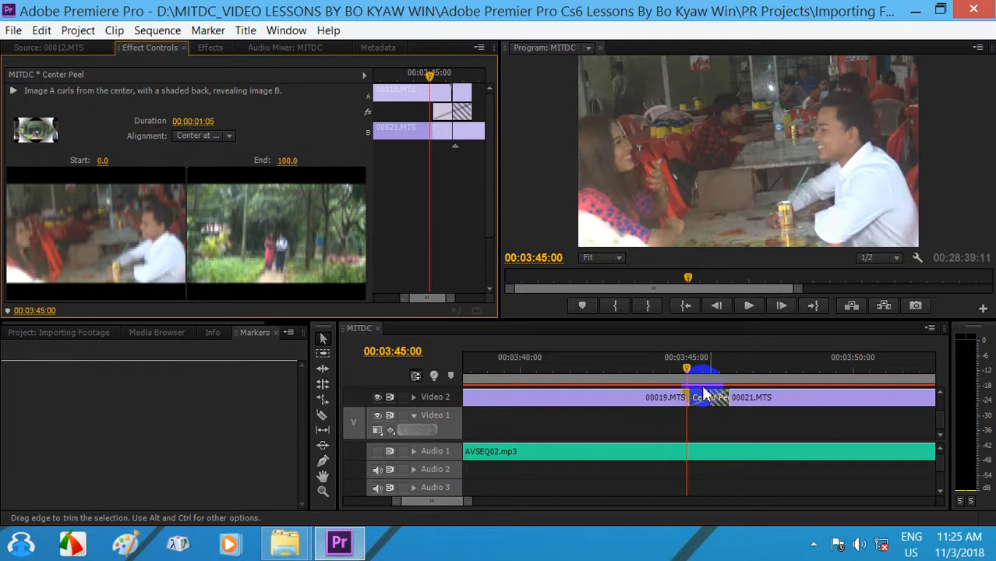
{"action": "left_click_drag", "start_coordinate": [687, 367], "coordinate": [718, 365]}
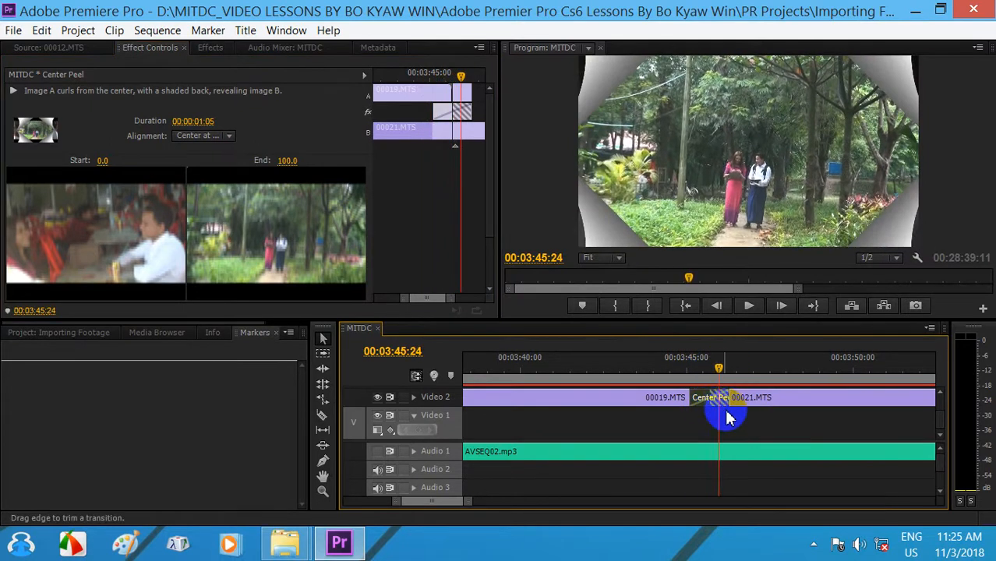
{"action": "left_click", "coordinate": [714, 370]}
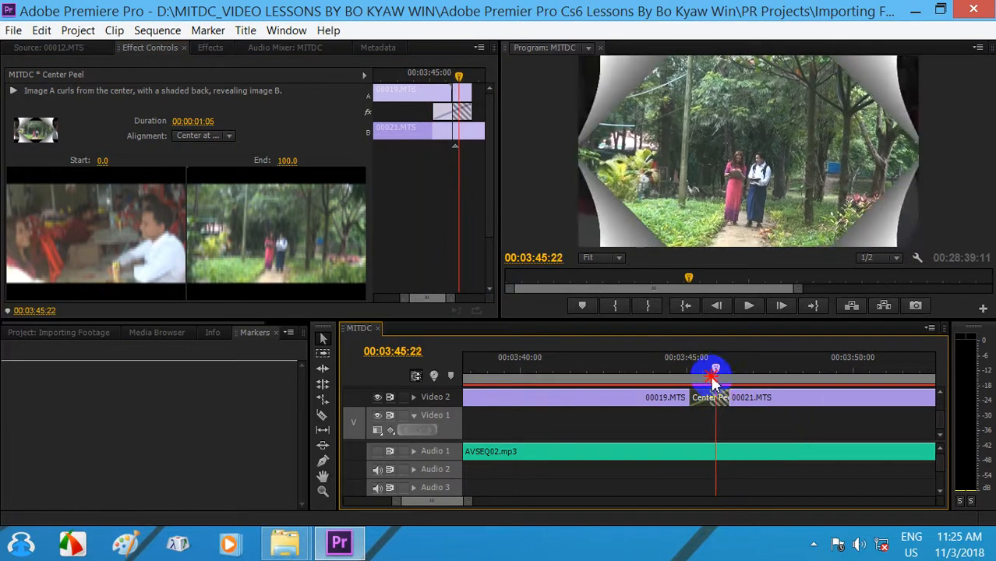
{"action": "mouse_move", "coordinate": [718, 381]}
{"action": "left_mouse_down"}
{"action": "mouse_move", "coordinate": [677, 381]}
{"action": "mouse_move", "coordinate": [717, 383]}
{"action": "mouse_move", "coordinate": [710, 390]}
{"action": "left_mouse_up"}
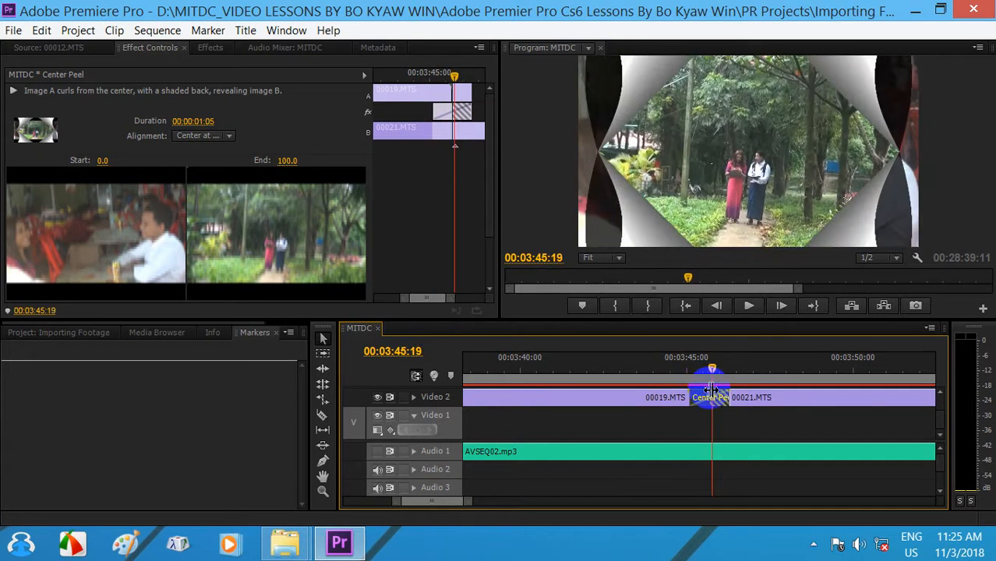
- Change the Center Peel transition's alignment to Start at Cut and preview it up to 00:03:45:24
{"action": "left_click", "coordinate": [231, 136]}
{"action": "left_click", "coordinate": [235, 170]}
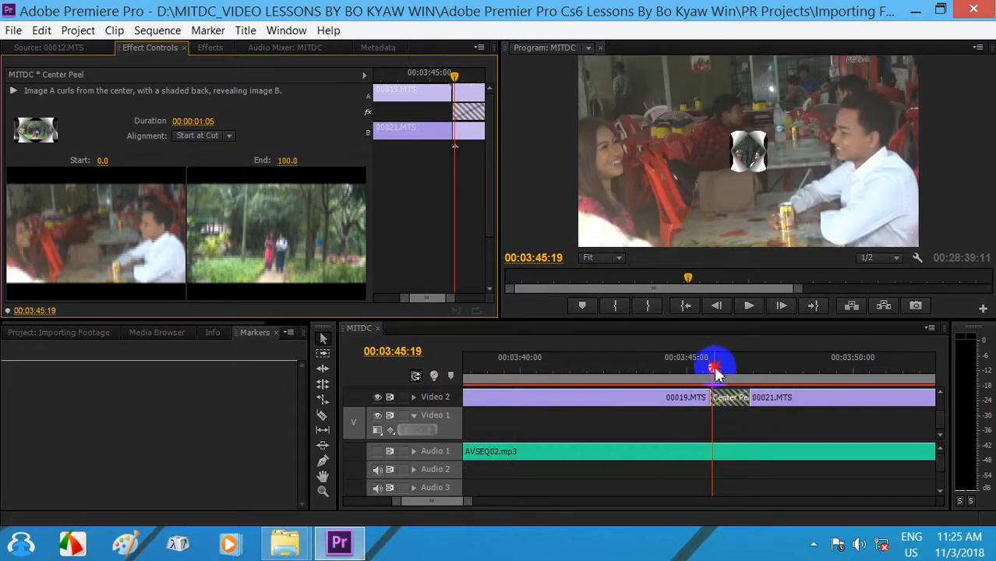
{"action": "left_click_drag", "start_coordinate": [714, 366], "coordinate": [722, 374]}
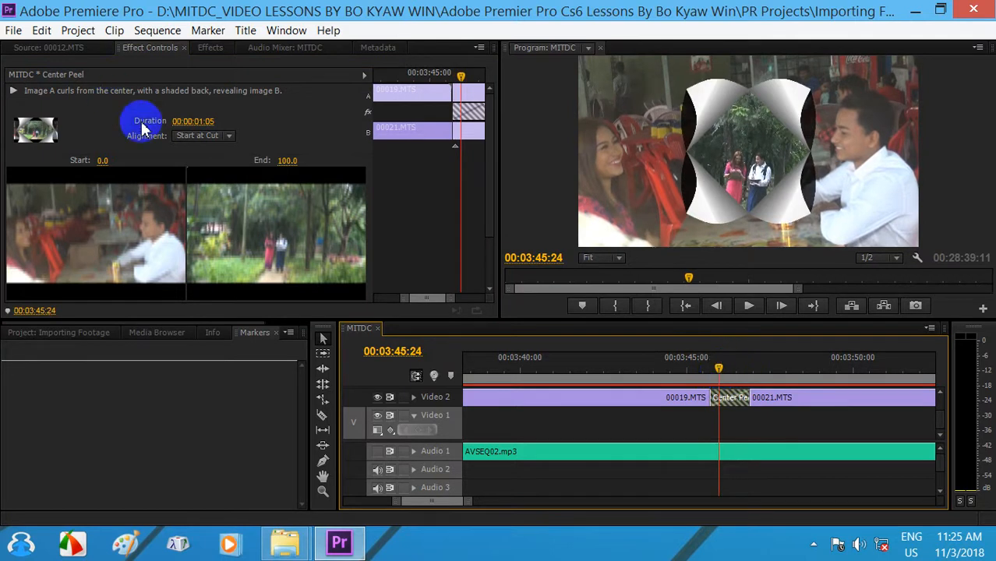
- Switch the Center Peel transition's alignment to Center at Cut and on to End at Cut, previewing it back to 00:03:45:01
{"action": "left_click", "coordinate": [228, 136]}
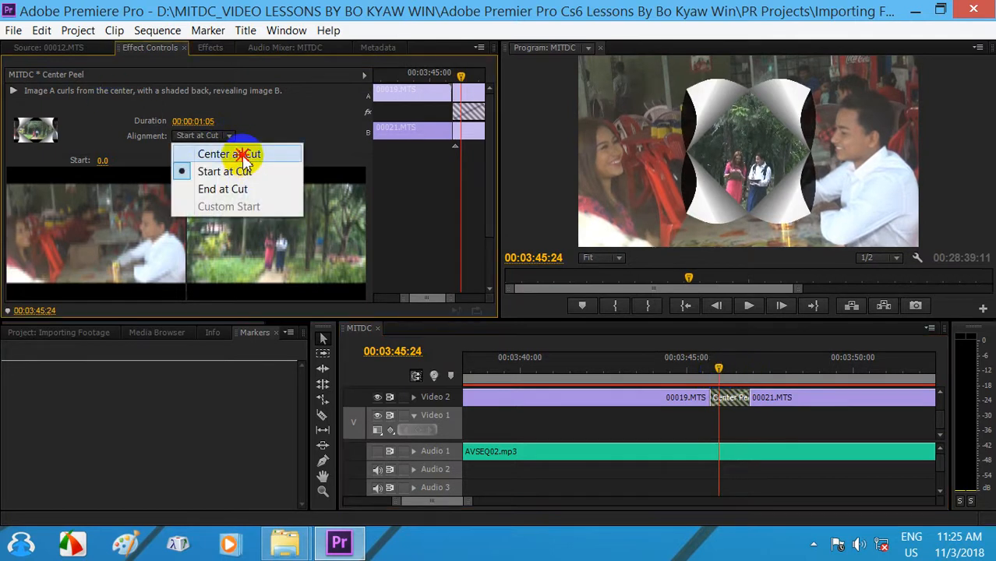
{"action": "left_click", "coordinate": [240, 154]}
{"action": "left_click", "coordinate": [226, 136]}
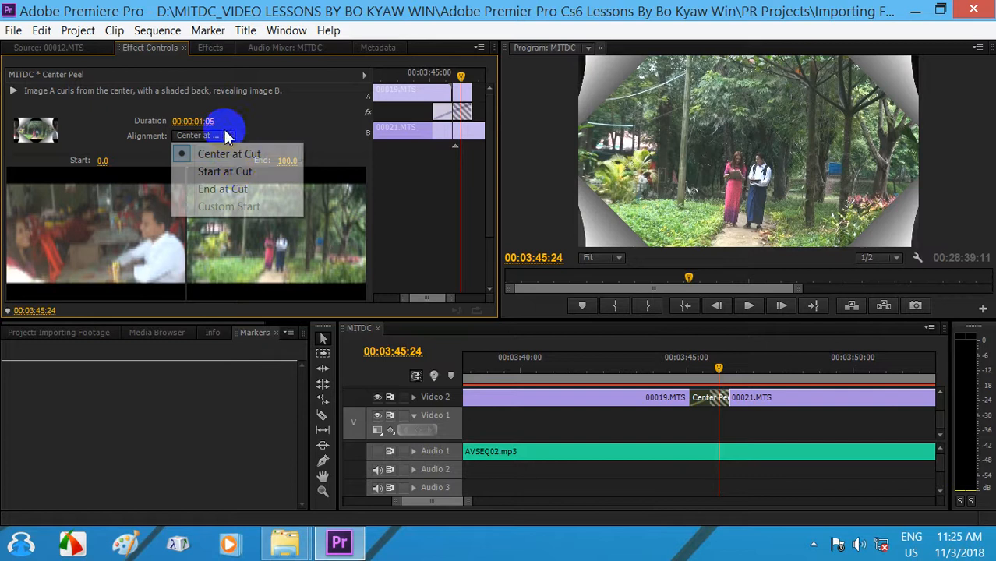
{"action": "left_click", "coordinate": [223, 189]}
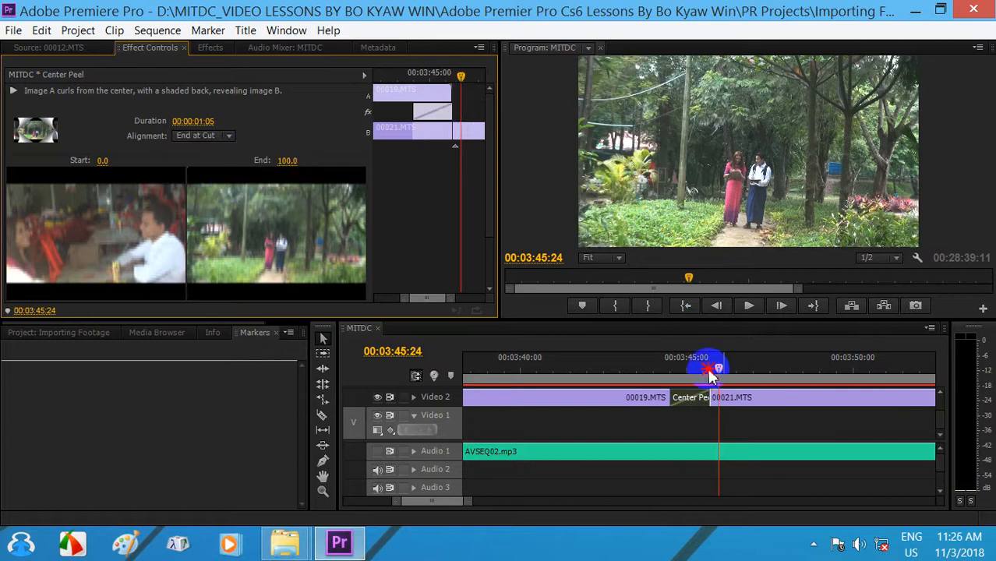
{"action": "mouse_move", "coordinate": [708, 370]}
{"action": "left_mouse_down"}
{"action": "mouse_move", "coordinate": [673, 370]}
{"action": "mouse_move", "coordinate": [698, 373]}
{"action": "mouse_move", "coordinate": [691, 369]}
{"action": "left_mouse_up"}
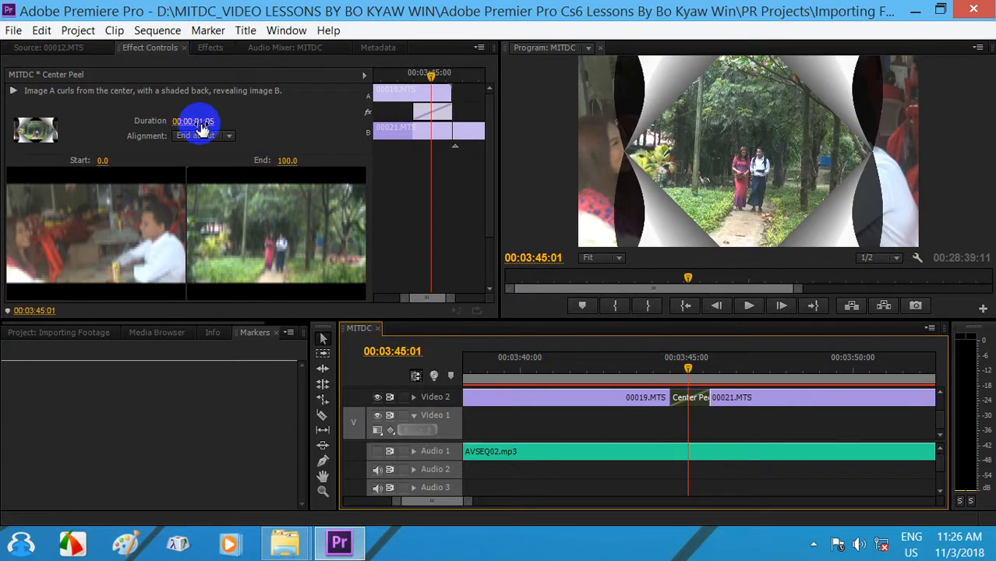
- Cycle the time display through the feet-and-frames and frame-count formats and back to timecode
{"action": "left_click", "coordinate": [203, 126], "text": "ctrl"}
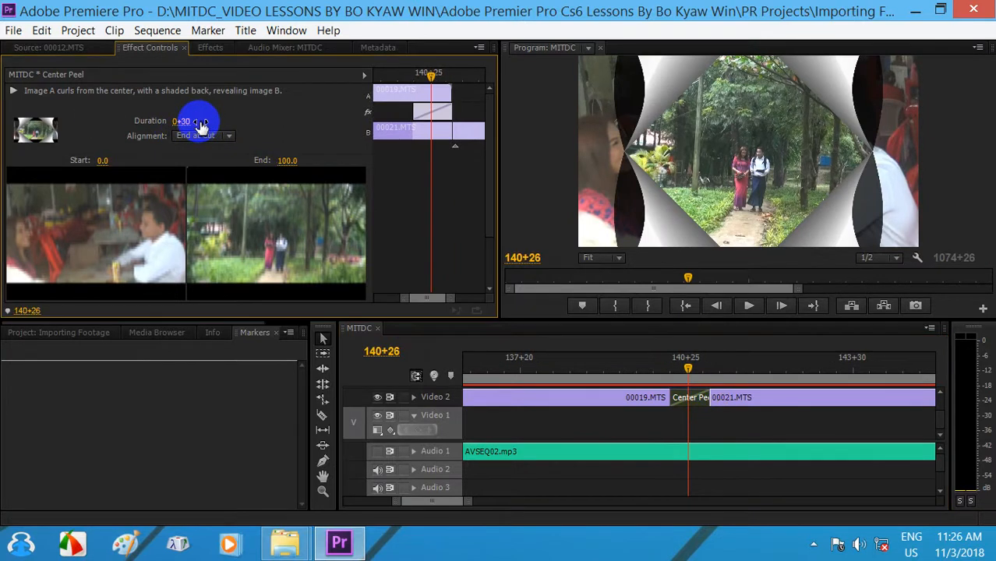
{"action": "left_click", "coordinate": [192, 125], "text": "ctrl"}
{"action": "left_click", "coordinate": [191, 126], "text": "ctrl"}
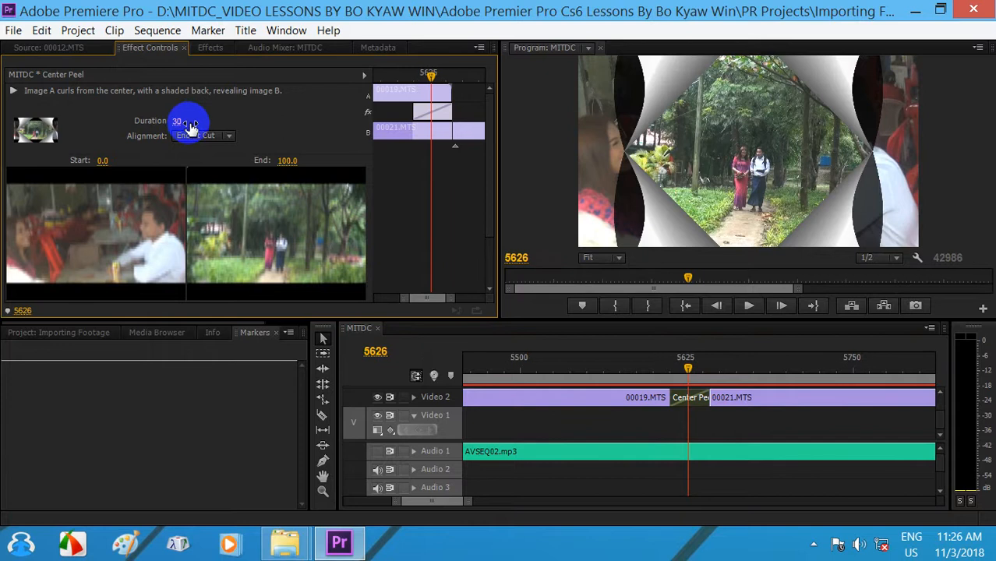
{"action": "left_click", "coordinate": [192, 126], "text": "ctrl"}
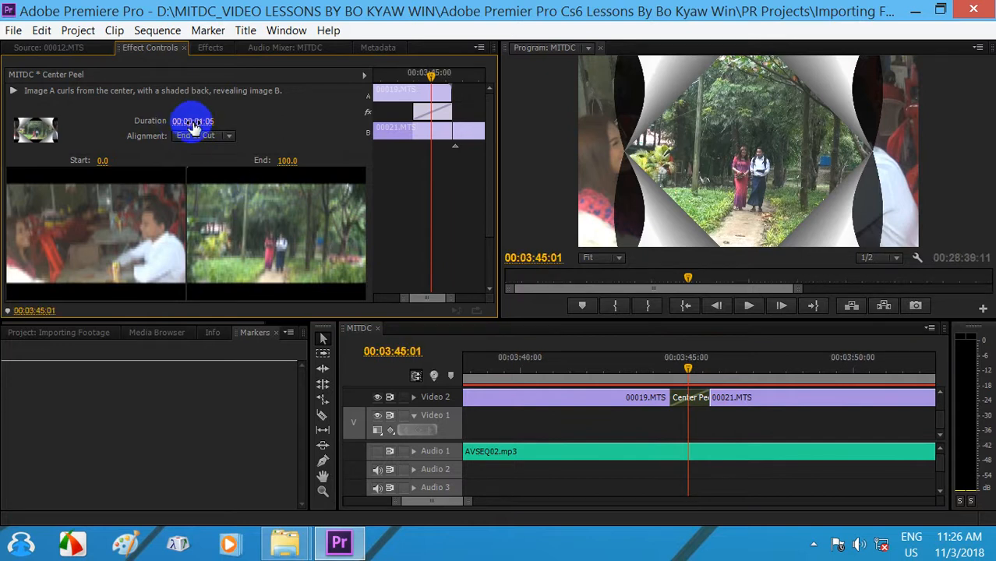
{"action": "left_click", "coordinate": [201, 126], "text": "ctrl"}
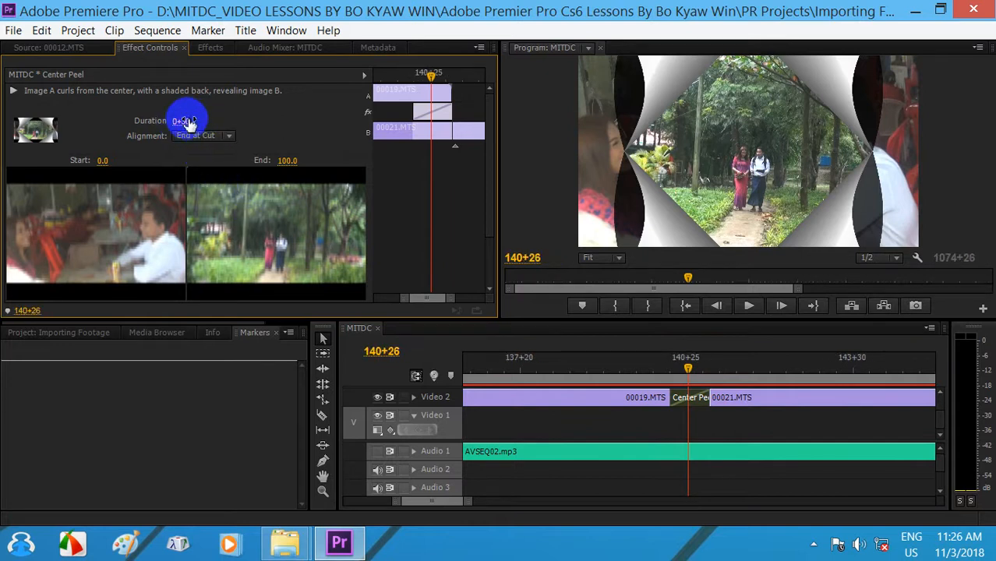
{"action": "left_click", "coordinate": [187, 127], "text": "ctrl"}
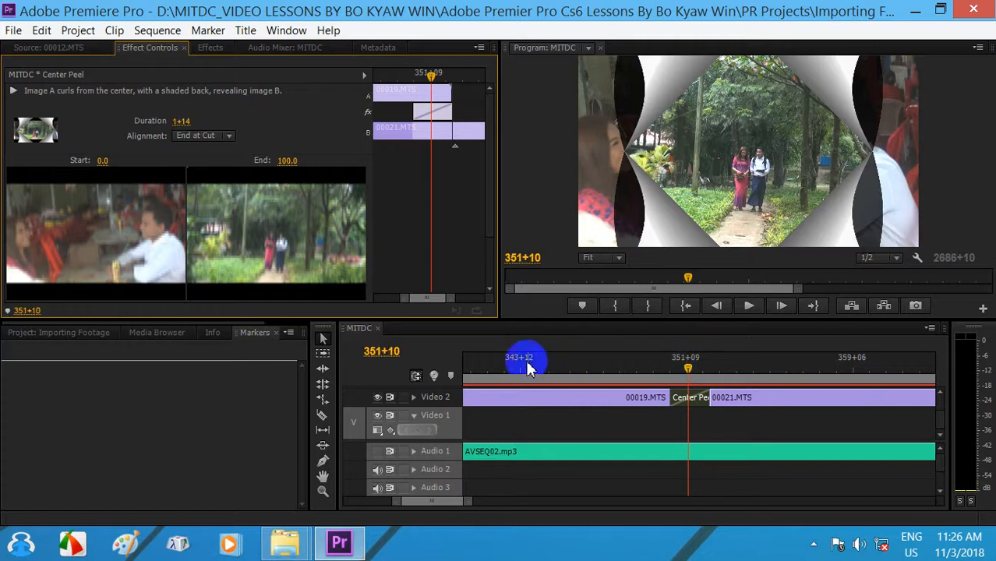
{"action": "left_click", "coordinate": [181, 123], "text": "ctrl"}
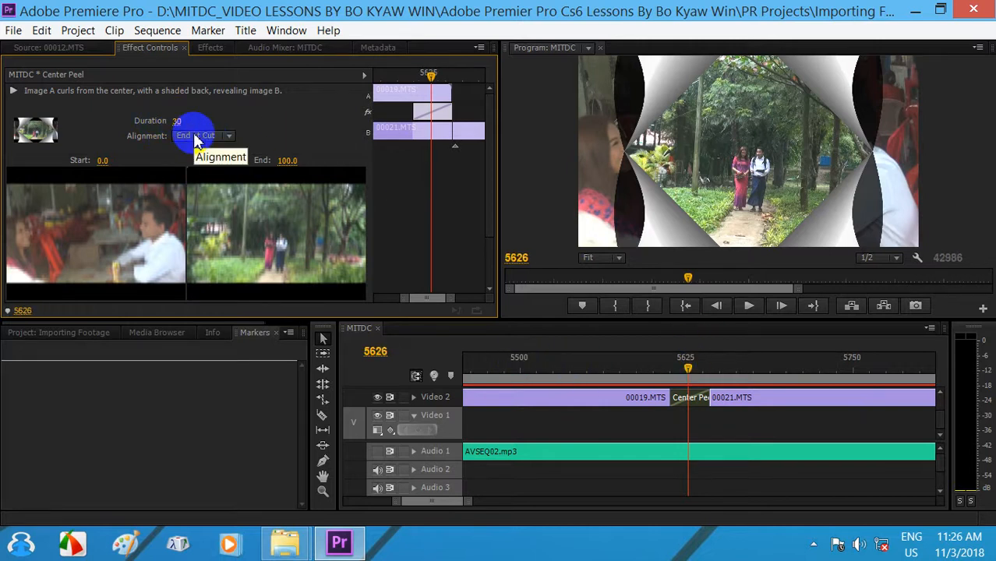
{"action": "left_click", "coordinate": [177, 127], "text": "ctrl"}
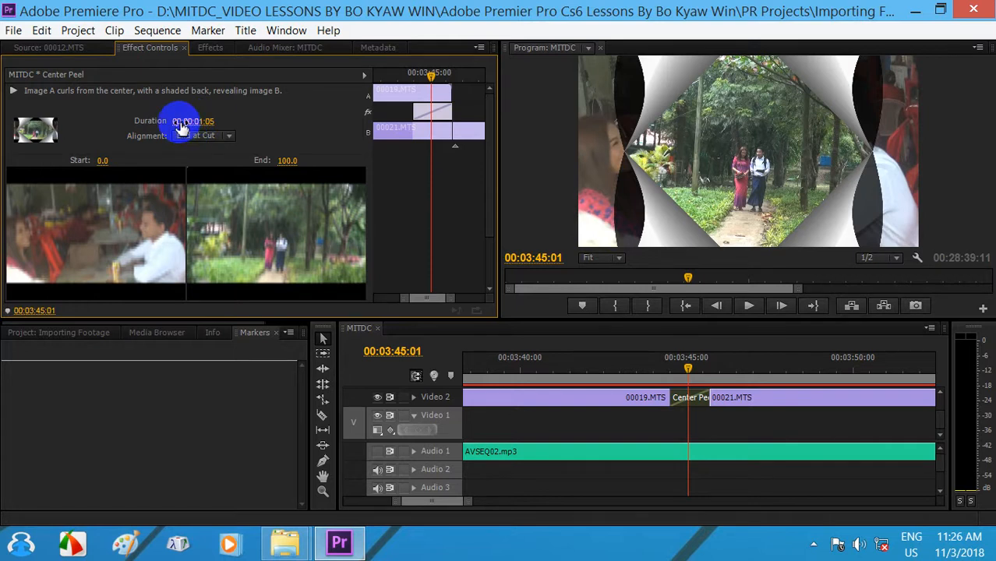
- Set the Center Peel transition's duration to 00:00:02:01 and preview it back to 00:03:44:07
{"action": "left_click", "coordinate": [178, 122]}
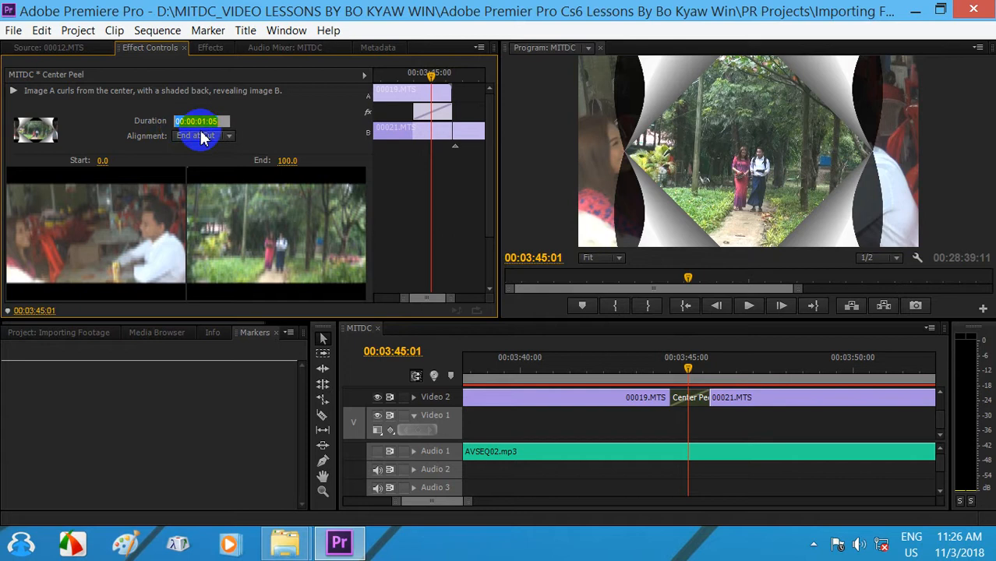
{"action": "left_click_drag", "start_coordinate": [187, 123], "coordinate": [175, 133]}
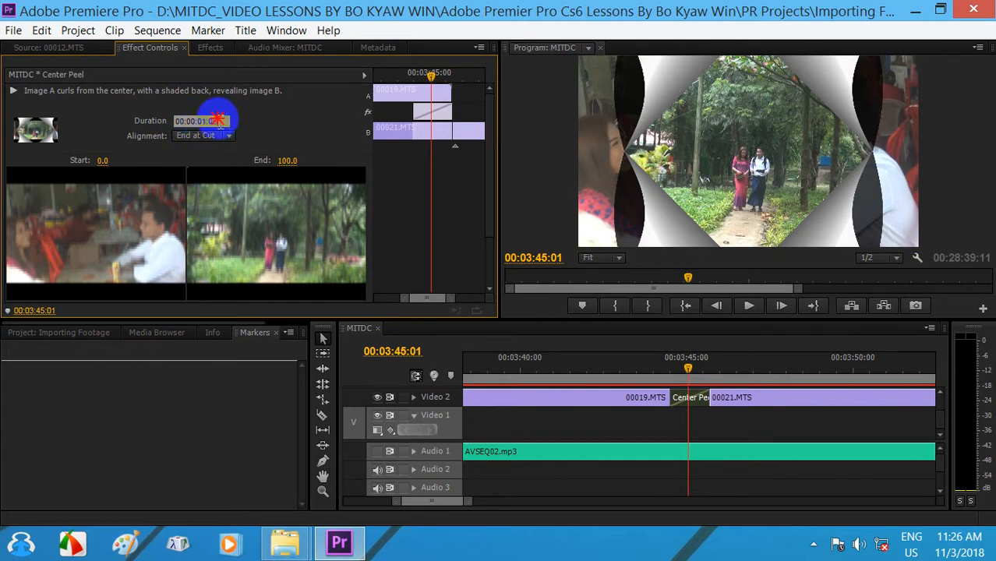
{"action": "left_click_drag", "start_coordinate": [175, 123], "coordinate": [196, 131]}
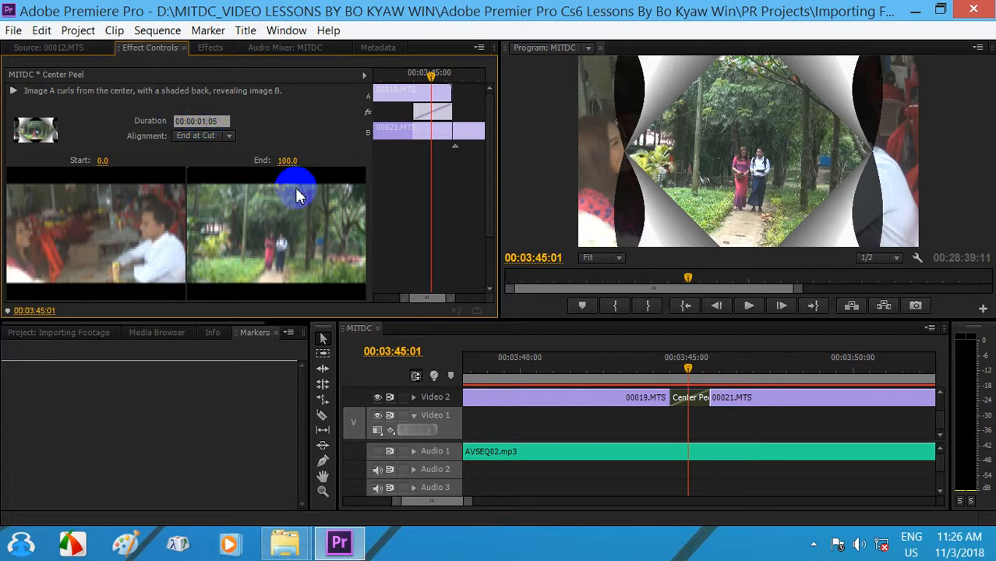
{"action": "left_click", "coordinate": [207, 121]}
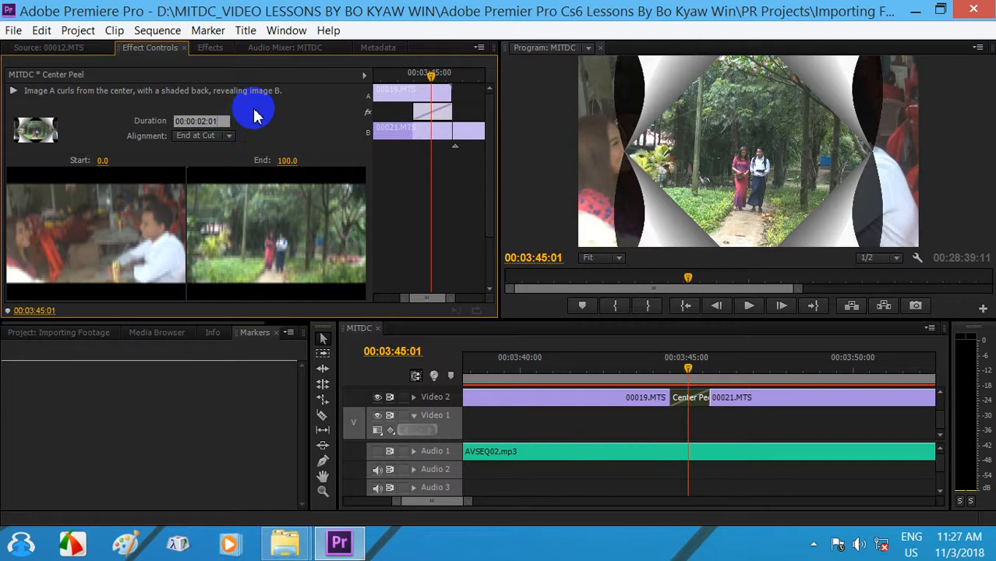
{"action": "left_click", "coordinate": [688, 365]}
{"action": "left_click_drag", "start_coordinate": [688, 365], "coordinate": [661, 368]}
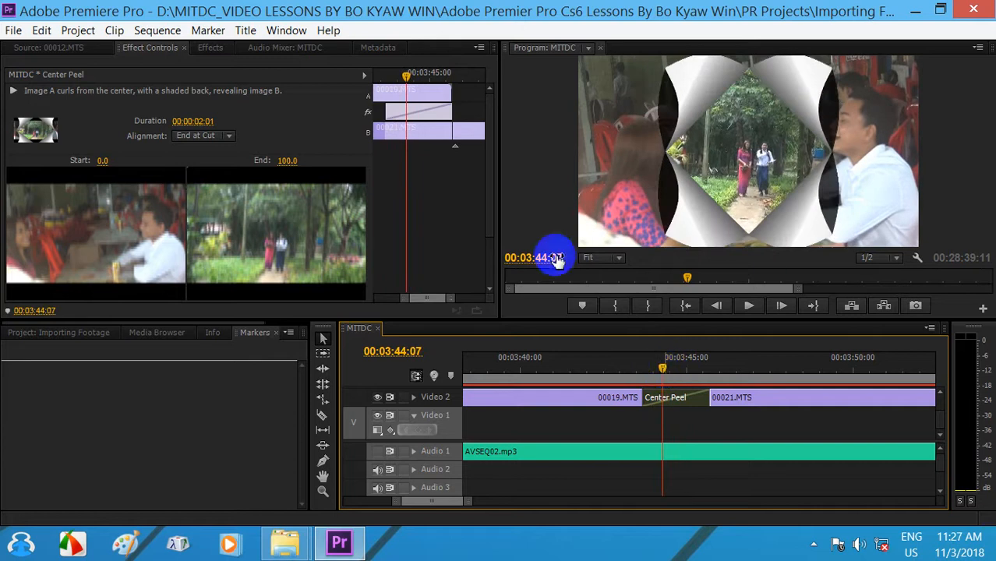
- Set the Center Peel transition's duration to 00:00:01:01 and preview it up to 00:03:45:08
{"action": "left_click", "coordinate": [202, 121]}
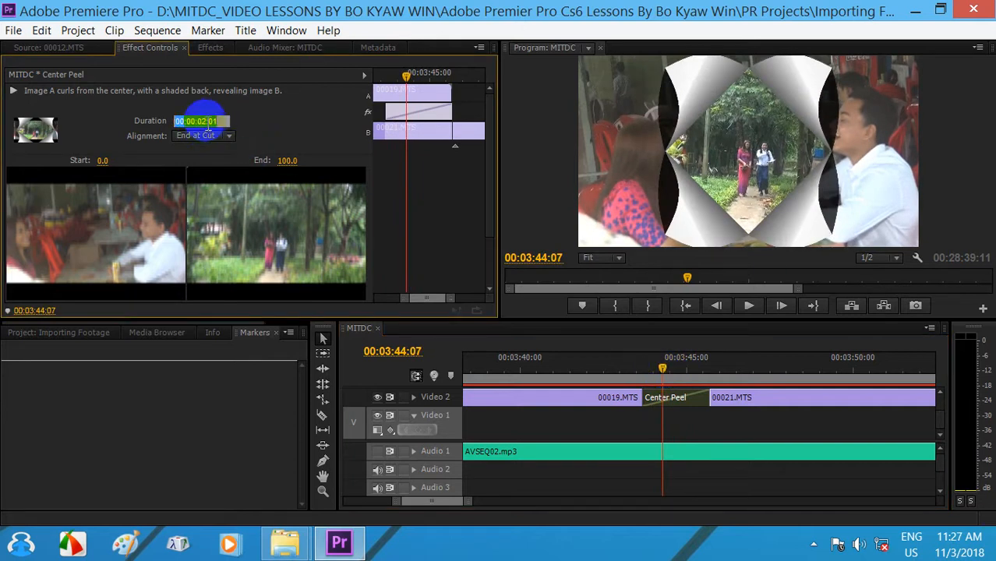
{"action": "left_click", "coordinate": [269, 139]}
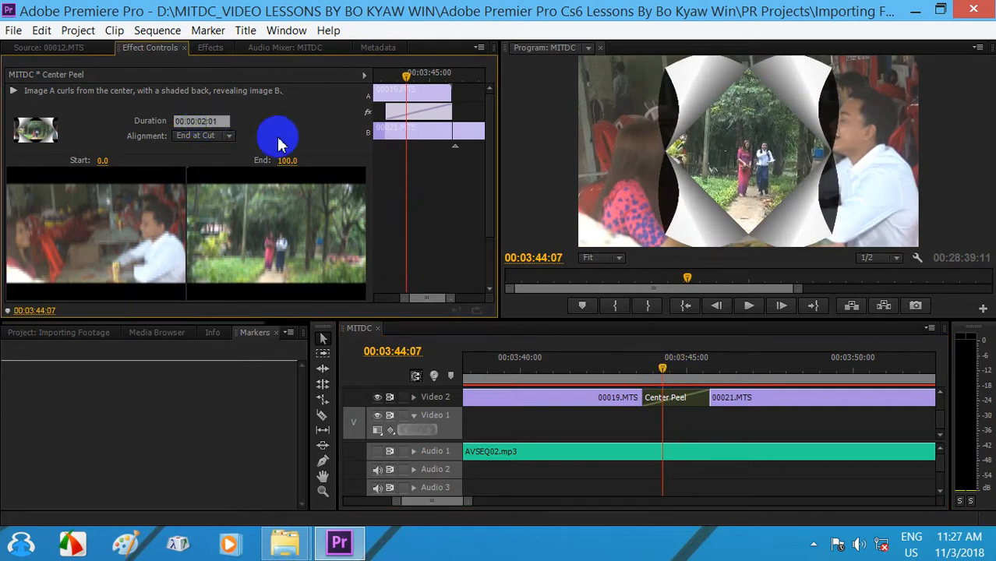
{"action": "left_click", "coordinate": [281, 142]}
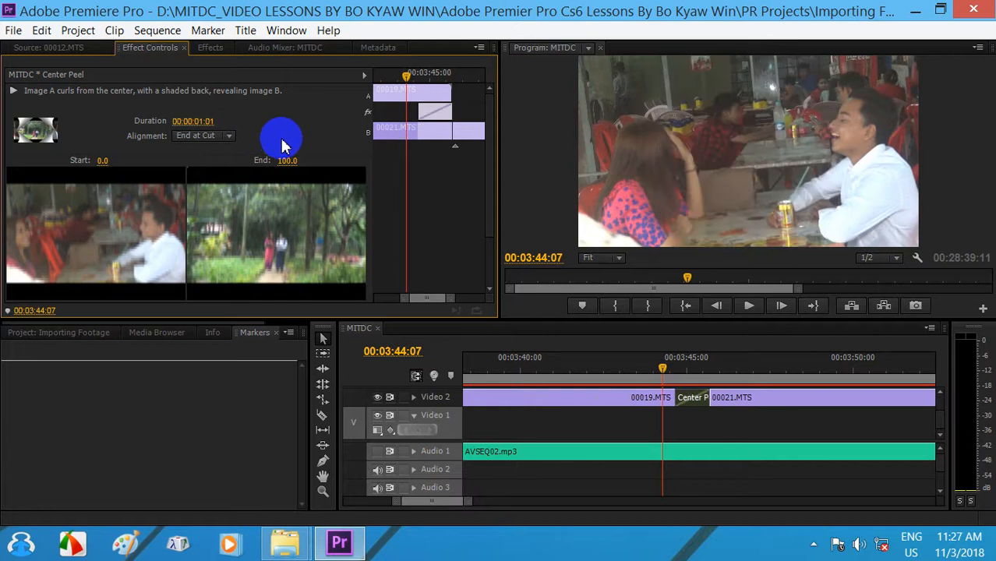
{"action": "left_click_drag", "start_coordinate": [667, 367], "coordinate": [699, 371]}
- Set the Center Peel transition's duration to one second, 00:00:01:00
{"action": "left_click", "coordinate": [201, 121]}
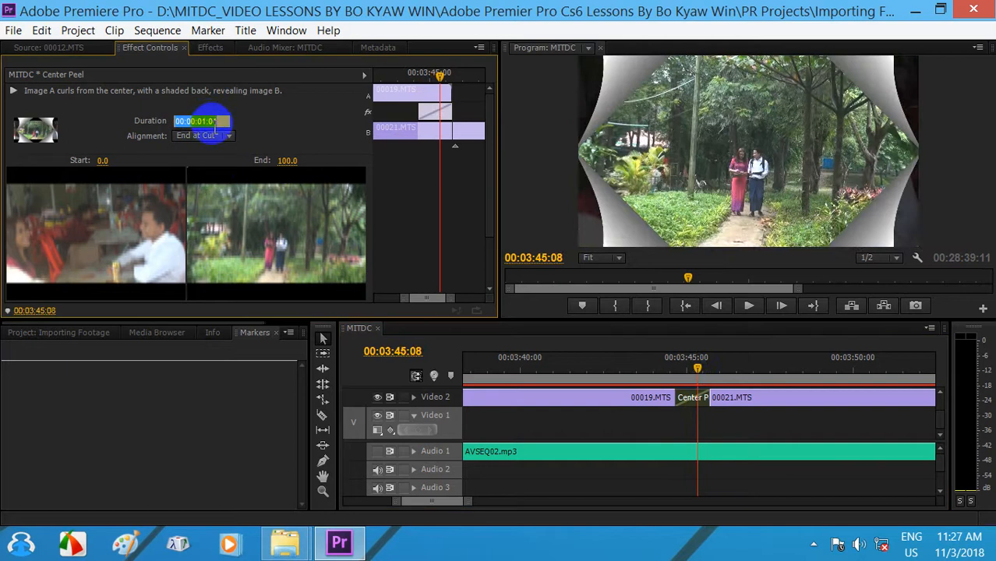
{"action": "left_click", "coordinate": [264, 160]}
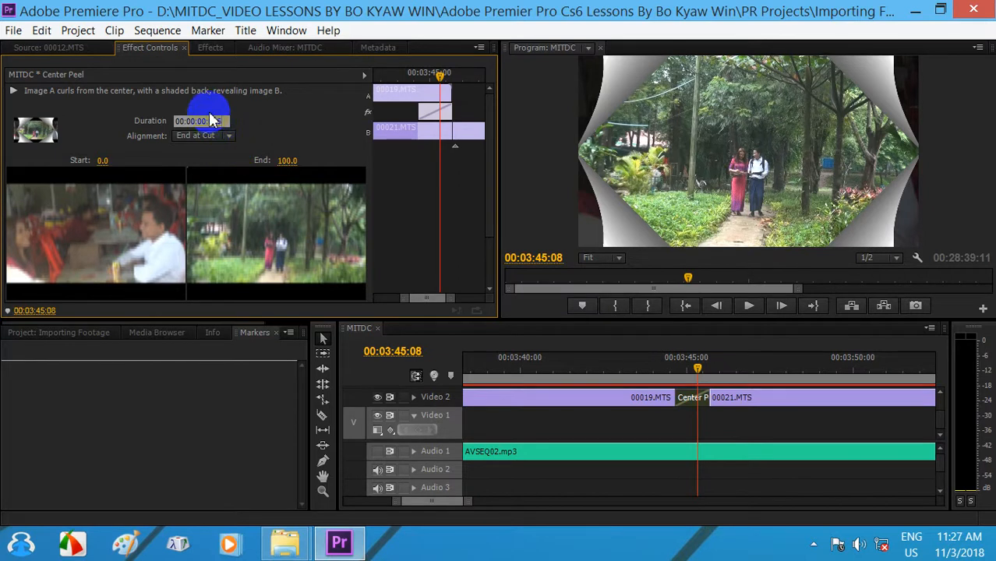
{"action": "key", "text": "Return"}
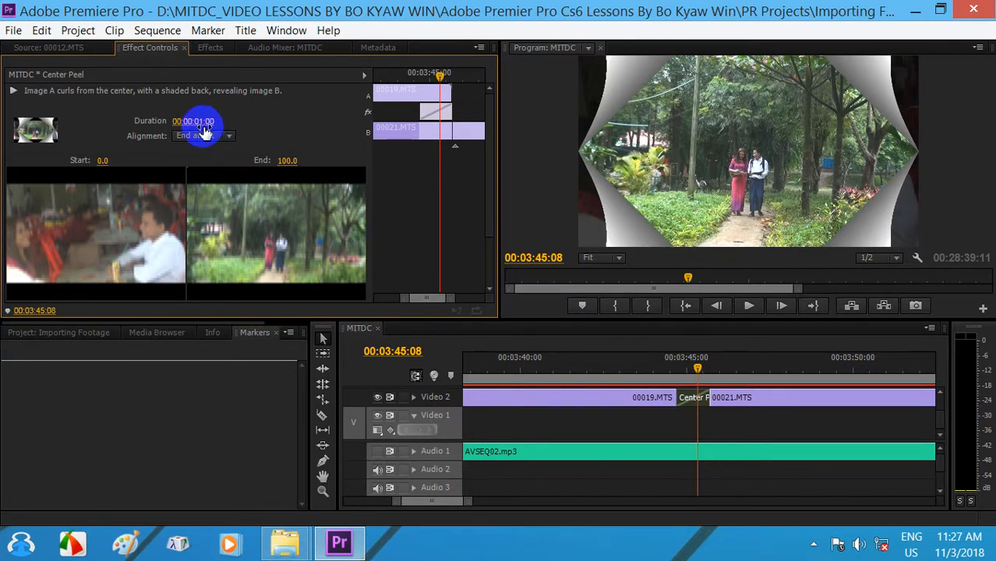
- Shorten the Center Peel transition's duration to 00:00:00:20 and preview it around 00:03:45:09
{"action": "left_click", "coordinate": [212, 123]}
{"action": "left_click", "coordinate": [243, 126]}
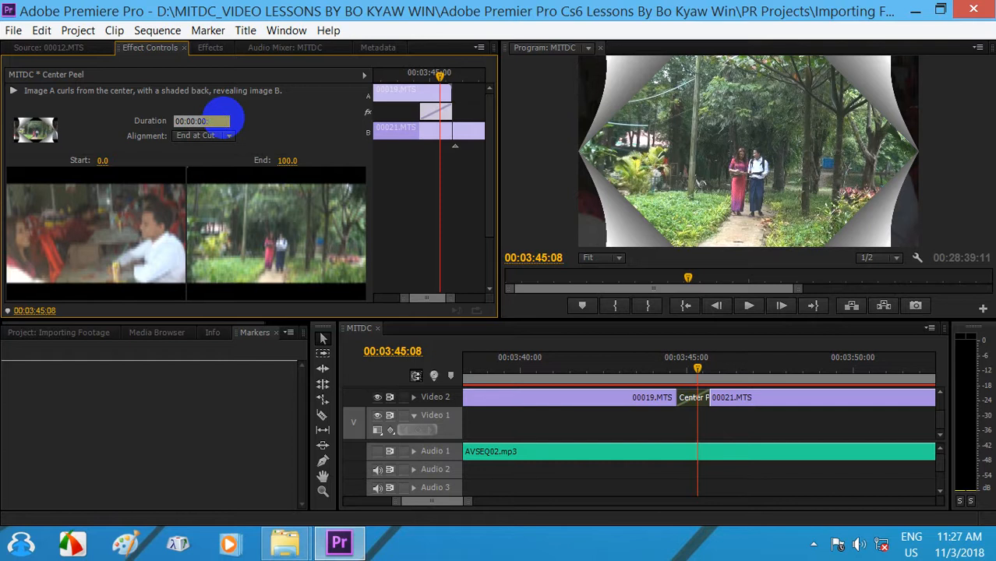
{"action": "left_click_drag", "start_coordinate": [224, 121], "coordinate": [226, 123]}
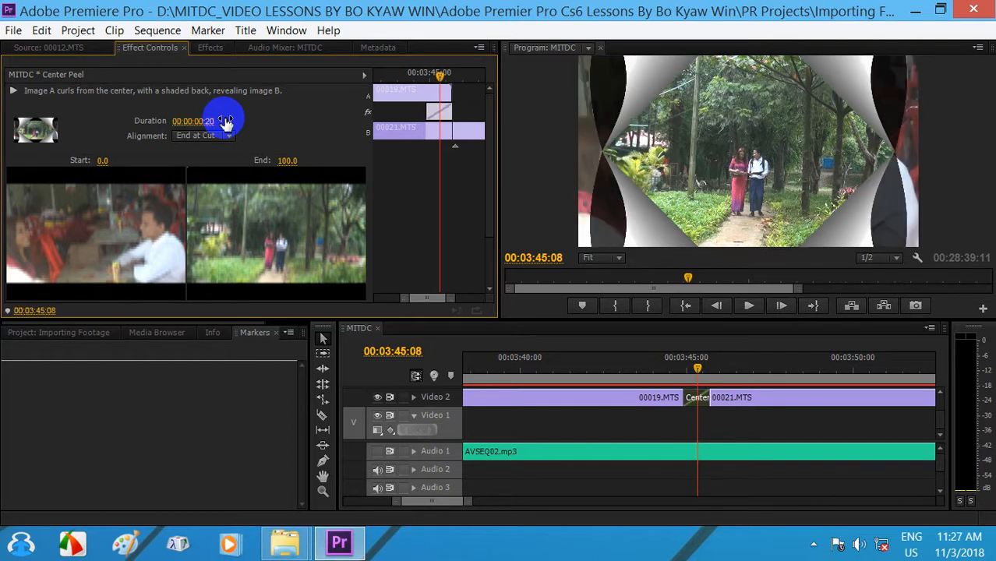
{"action": "left_click", "coordinate": [701, 360]}
{"action": "left_click_drag", "start_coordinate": [695, 370], "coordinate": [697, 367]}
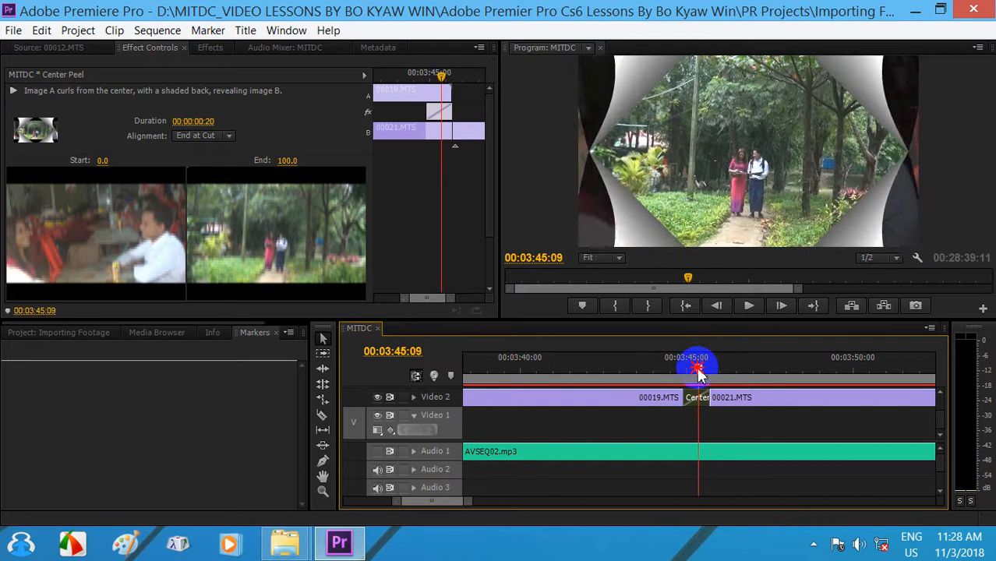
- Set the Center Peel transition's duration to 00:00:00:10 and scrub past the cut to 00:03:46:08
{"action": "left_click", "coordinate": [201, 121]}
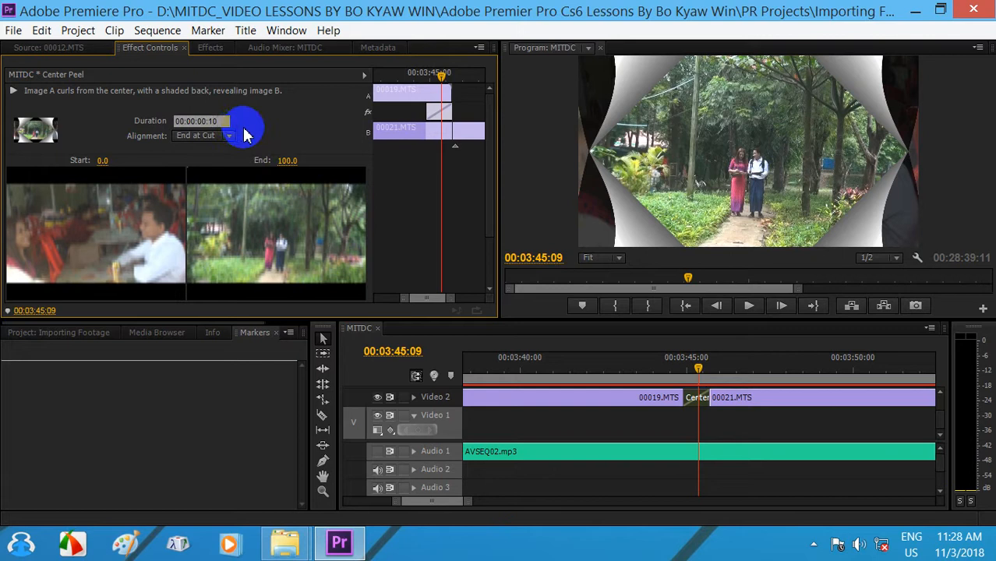
{"action": "key", "text": "Return"}
{"action": "left_click", "coordinate": [700, 372]}
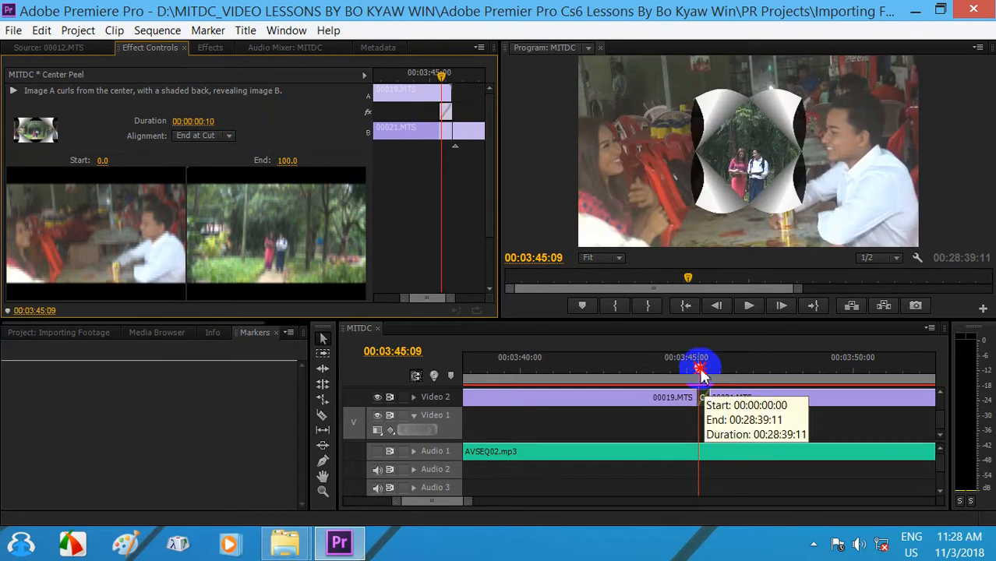
{"action": "left_click_drag", "start_coordinate": [700, 373], "coordinate": [732, 367]}
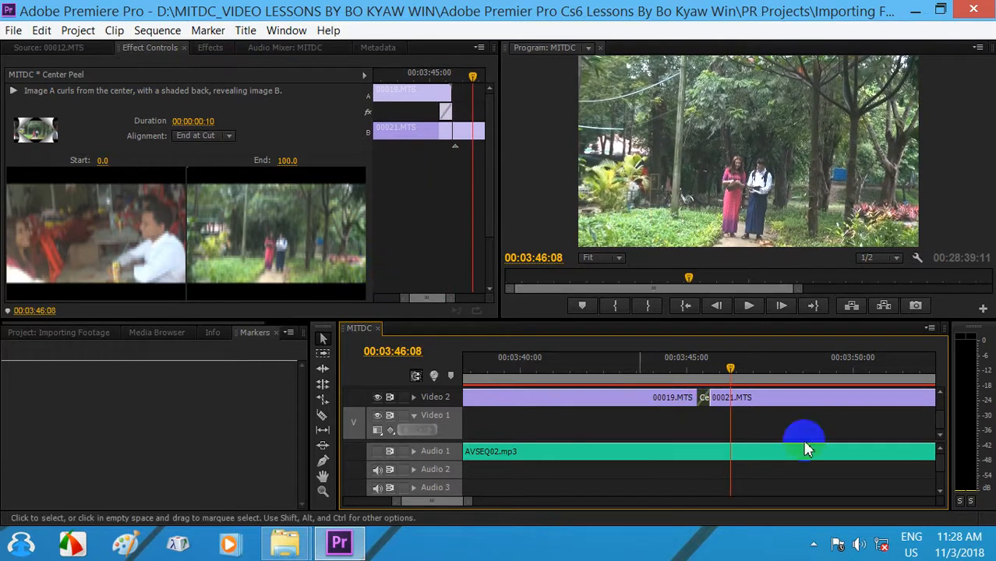
- Go to 00:03:45:16 and delete the Center Peel transition between 00019.MTS and 00021.MTS on Video 2
{"action": "left_click", "coordinate": [209, 49]}
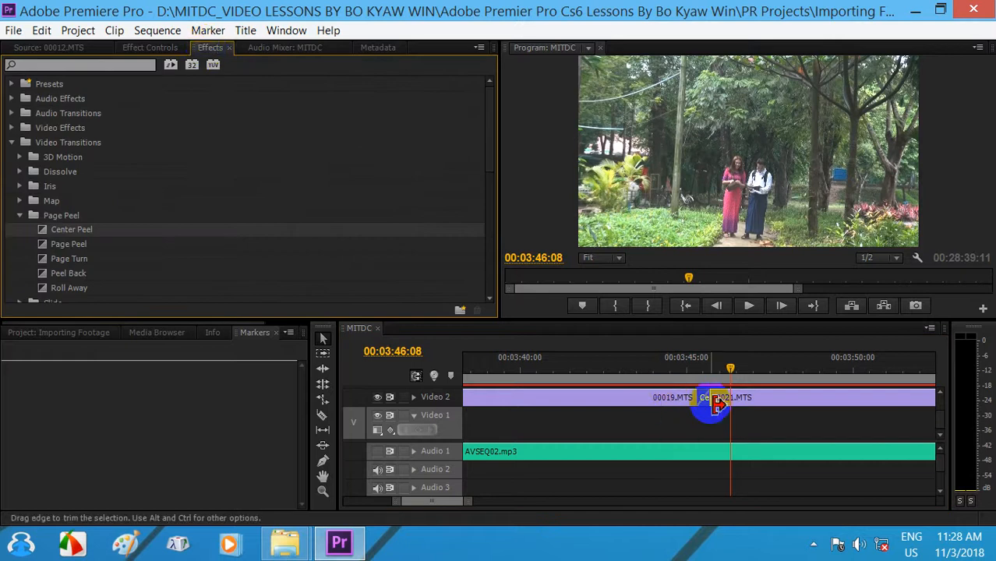
{"action": "left_click_drag", "start_coordinate": [717, 404], "coordinate": [702, 401]}
{"action": "left_click", "coordinate": [705, 358]}
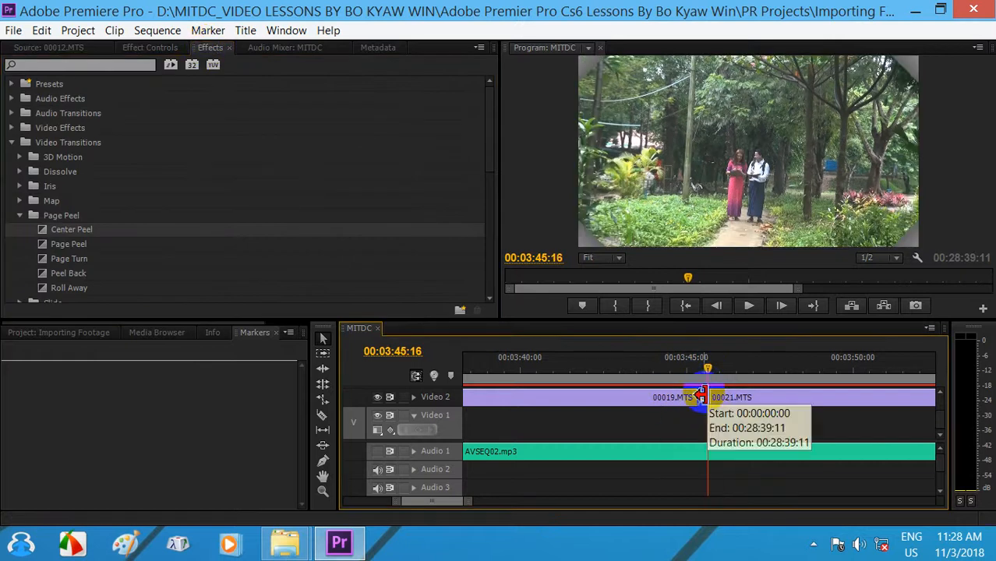
{"action": "left_click", "coordinate": [650, 394]}
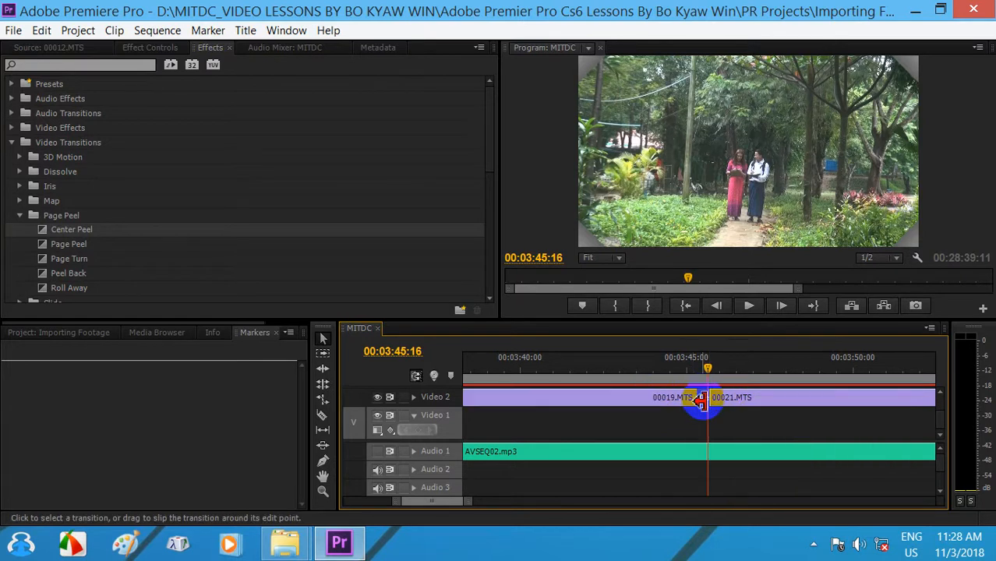
{"action": "right_click", "coordinate": [705, 403]}
{"action": "left_click", "coordinate": [705, 404]}
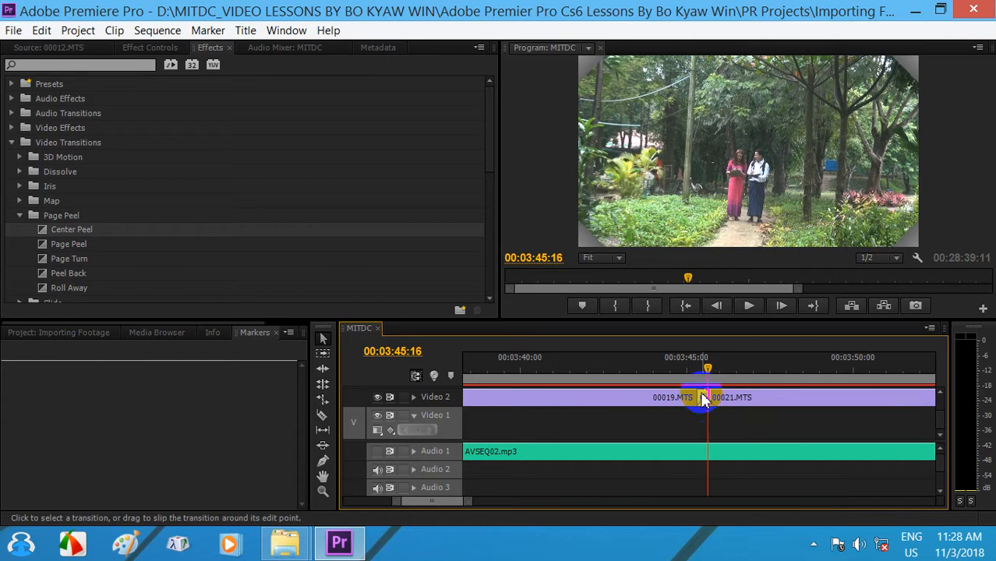
{"action": "key", "text": "Delete"}
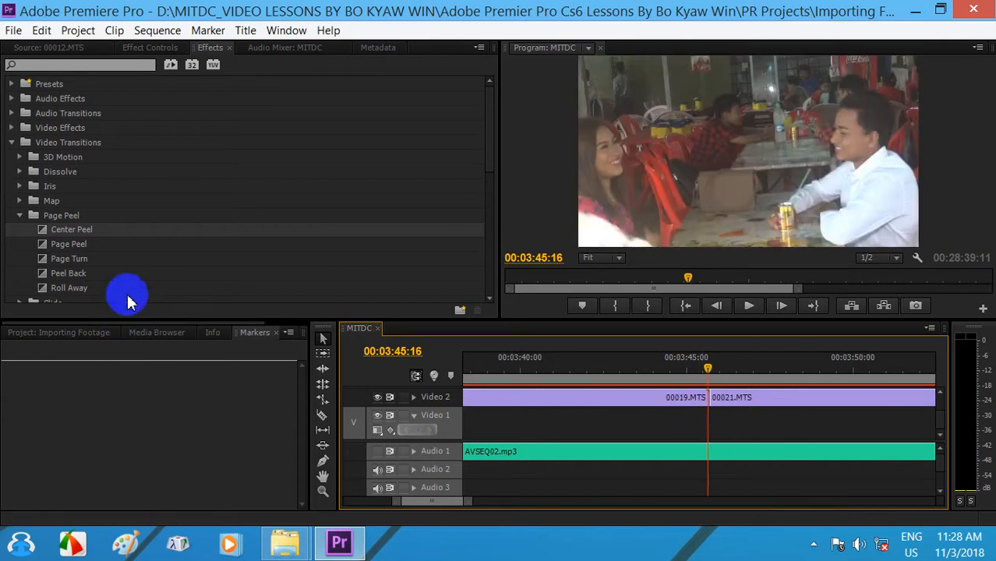
- Apply the Roll Away transition from the Page Peel group at the cut between 00019.MTS and 00021.MTS on Video 2
{"action": "left_click", "coordinate": [90, 246]}
{"action": "scroll", "coordinate": [106, 257], "scroll_direction": "down", "scroll_amount": 1}
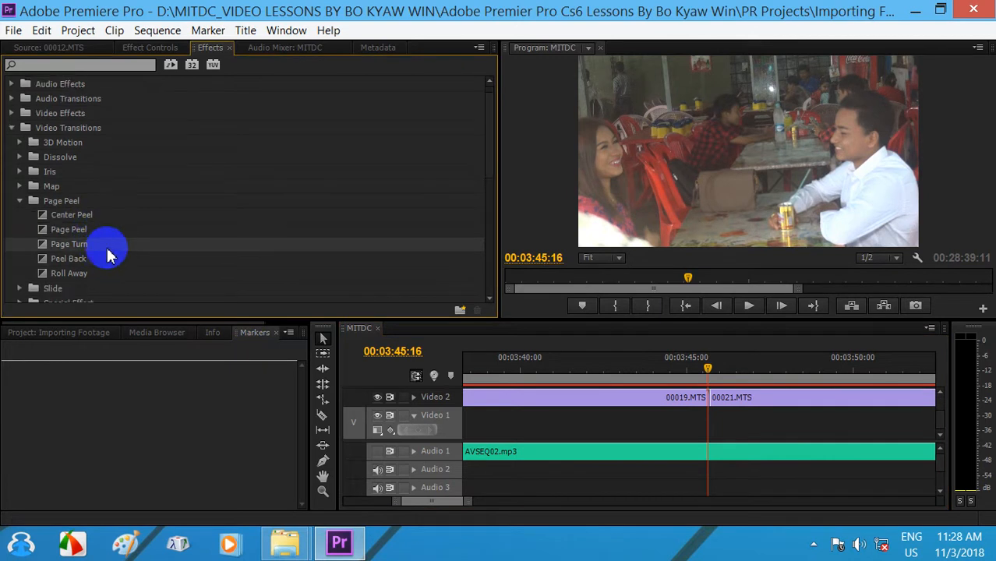
{"action": "left_click_drag", "start_coordinate": [96, 281], "coordinate": [707, 400]}
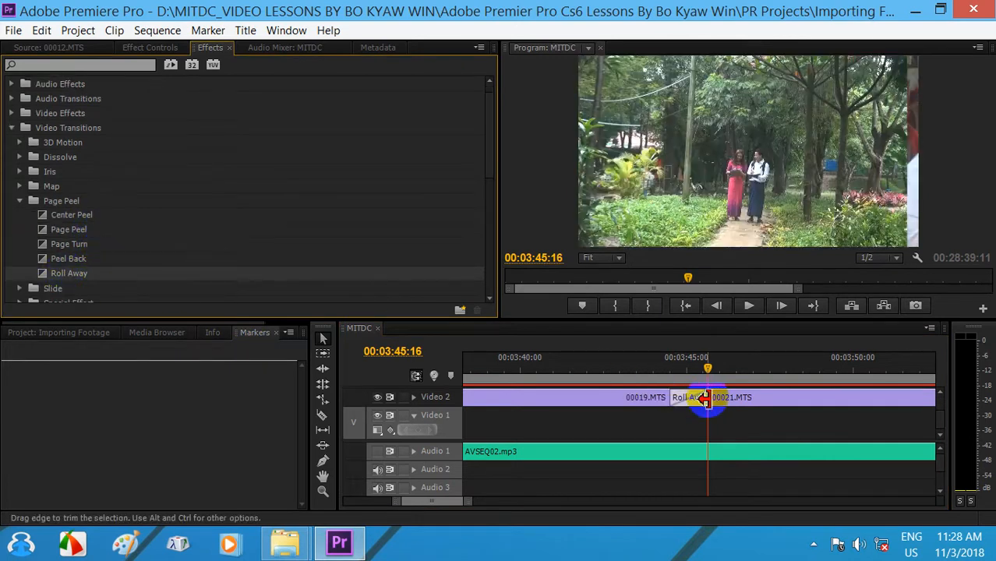
- Set the Roll Away transition's alignment to Center at Cut and move the playhead back to 00:03:44:21
{"action": "left_click", "coordinate": [143, 50]}
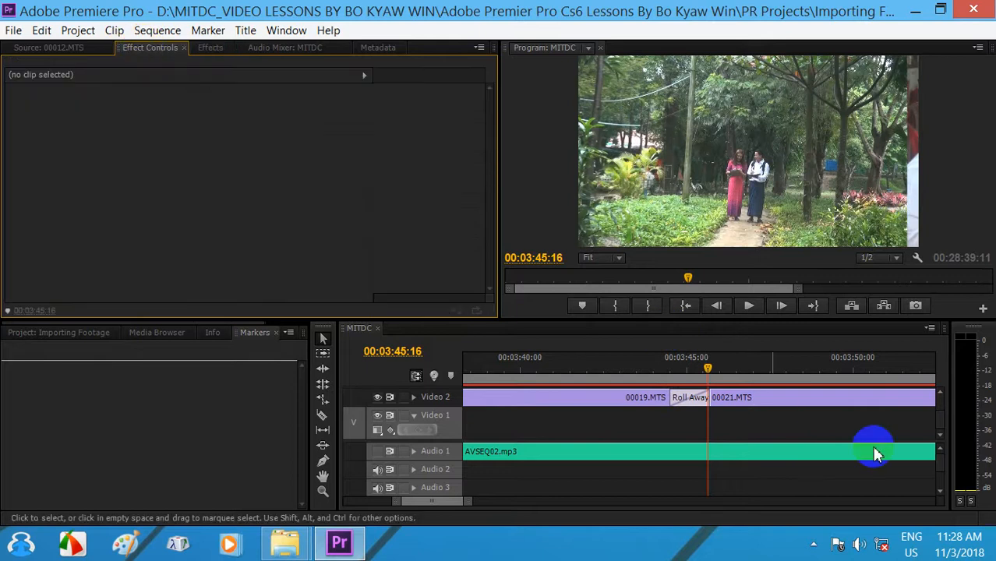
{"action": "left_click", "coordinate": [690, 397]}
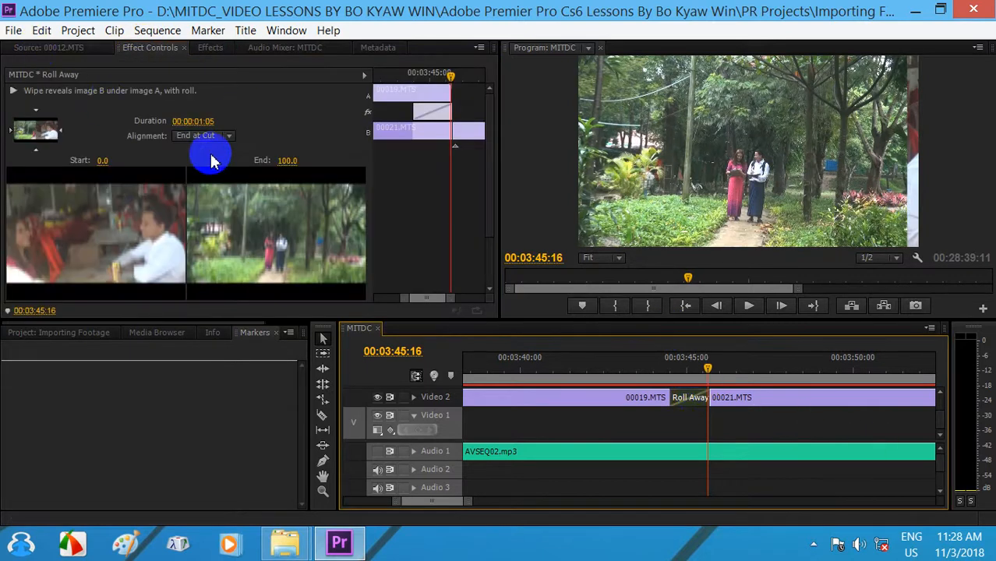
{"action": "left_click", "coordinate": [228, 136]}
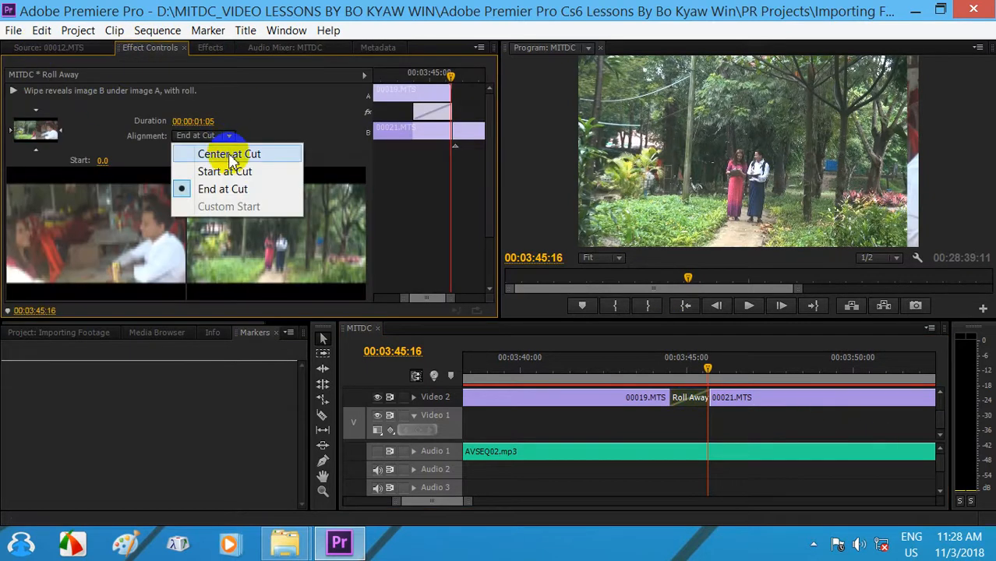
{"action": "left_click", "coordinate": [229, 153]}
{"action": "left_click", "coordinate": [707, 373]}
{"action": "left_click_drag", "start_coordinate": [707, 371], "coordinate": [682, 367]}
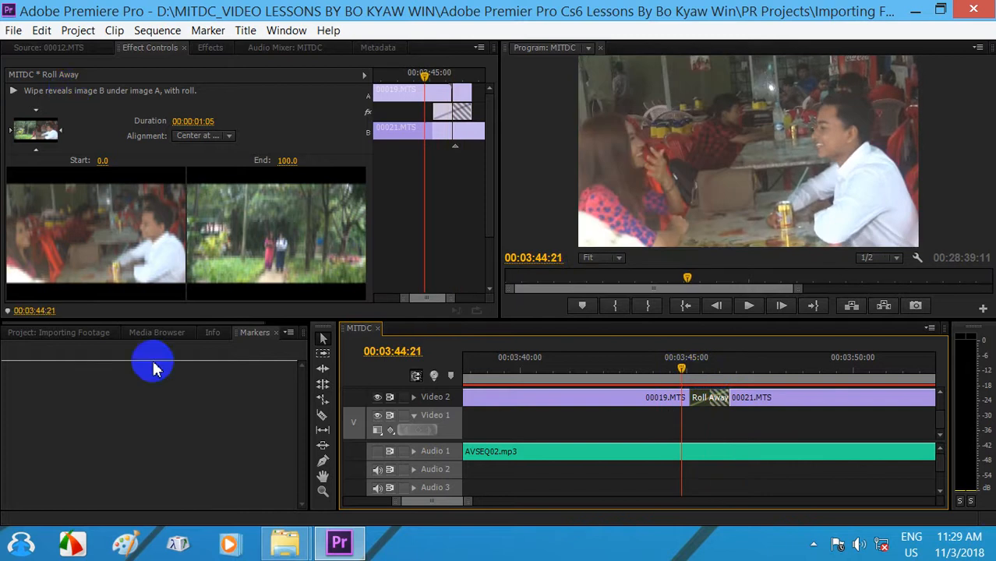
- Close the video transition groups and look through the contents of the Audio Effects and Video Effects categories
{"action": "left_click", "coordinate": [207, 47]}
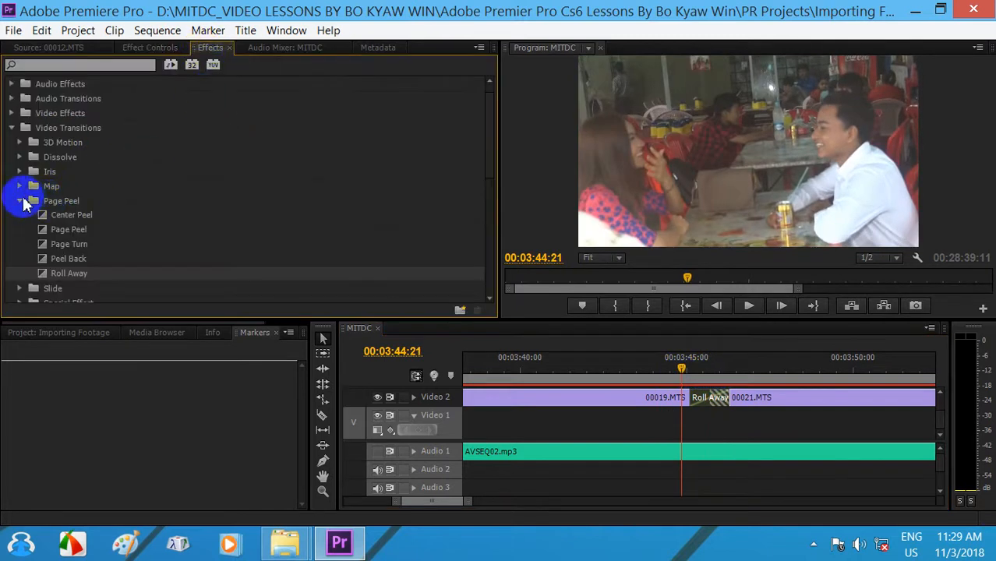
{"action": "left_click", "coordinate": [20, 201]}
{"action": "left_click", "coordinate": [12, 128]}
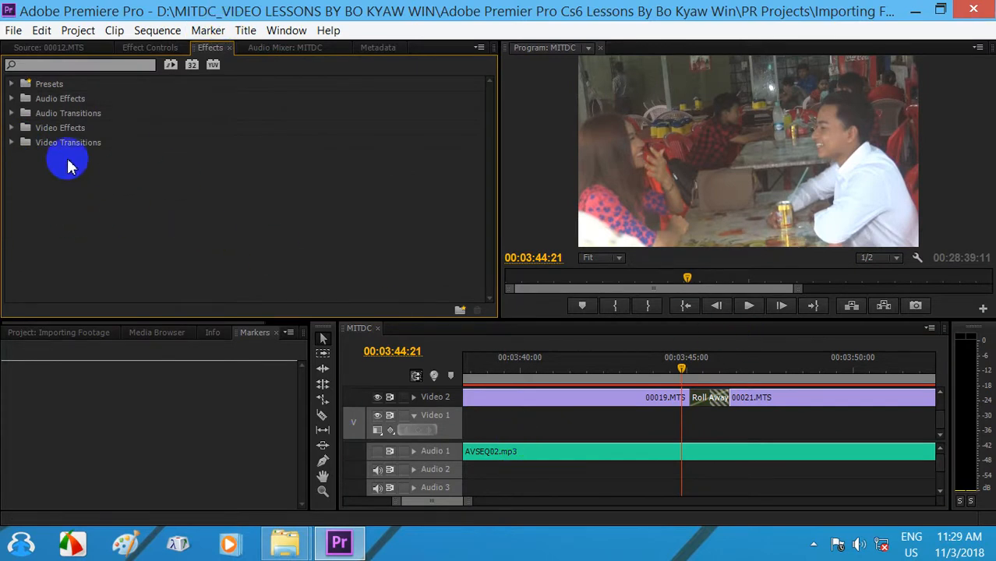
{"action": "left_click", "coordinate": [11, 99]}
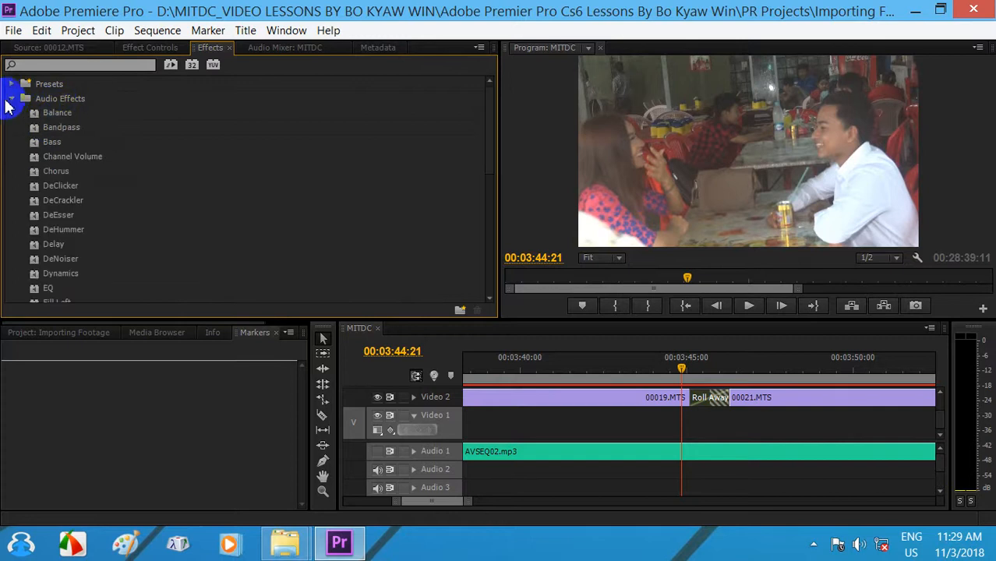
{"action": "left_click", "coordinate": [11, 99]}
{"action": "left_click", "coordinate": [59, 148]}
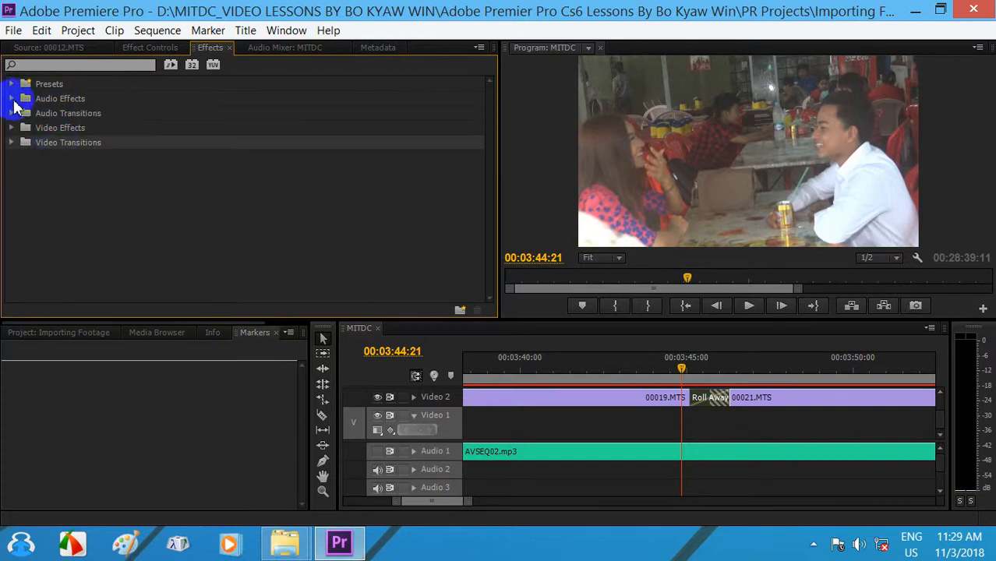
{"action": "left_click", "coordinate": [11, 99]}
{"action": "left_click", "coordinate": [11, 99]}
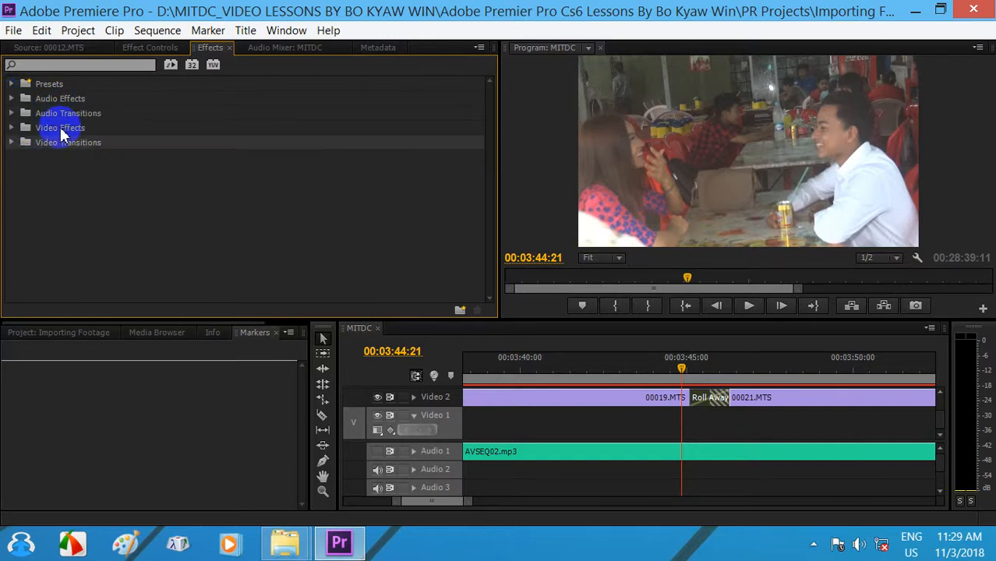
{"action": "left_click", "coordinate": [60, 131]}
{"action": "left_click", "coordinate": [11, 128]}
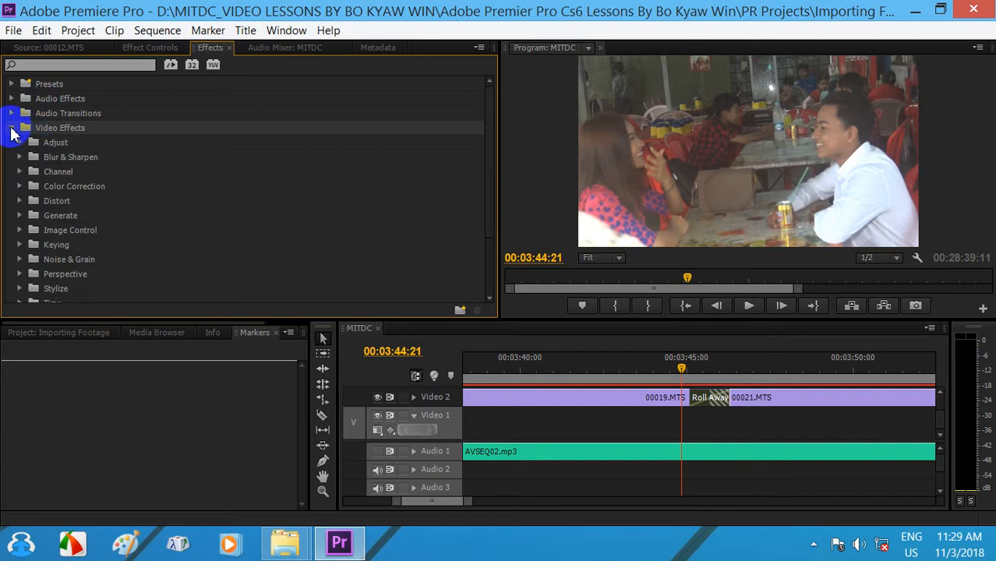
{"action": "left_click", "coordinate": [11, 128]}
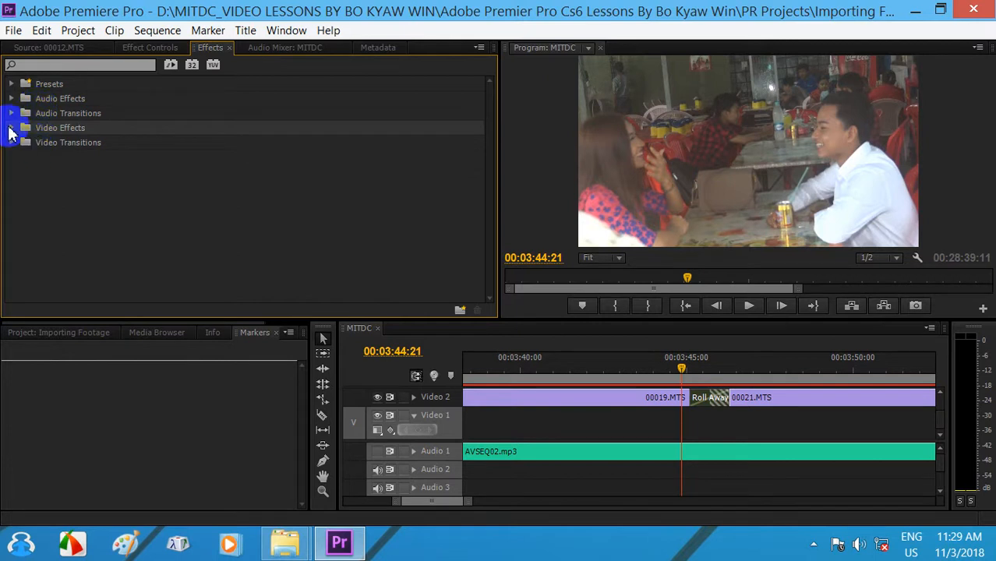
- Apply the Auto Color effect from the Adjust group of Video Effects to 00019.MTS on Video 2
{"action": "left_click", "coordinate": [10, 129]}
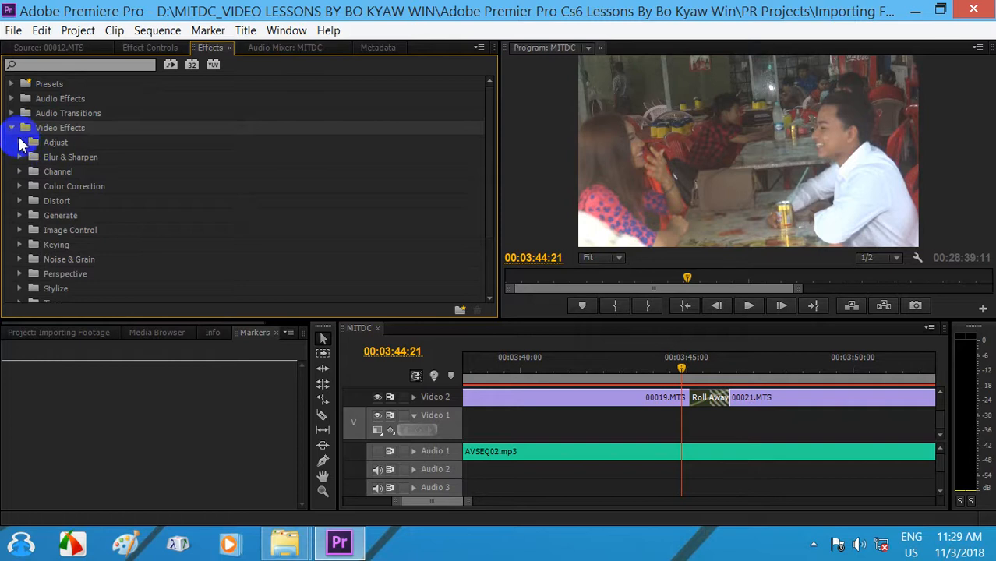
{"action": "left_click", "coordinate": [20, 144]}
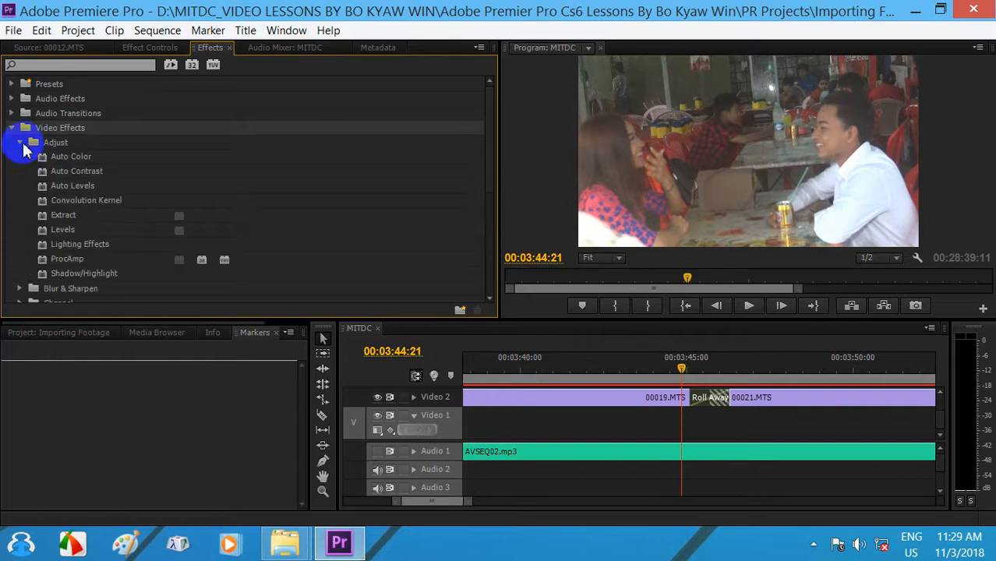
{"action": "left_click", "coordinate": [75, 162]}
{"action": "left_click", "coordinate": [655, 400]}
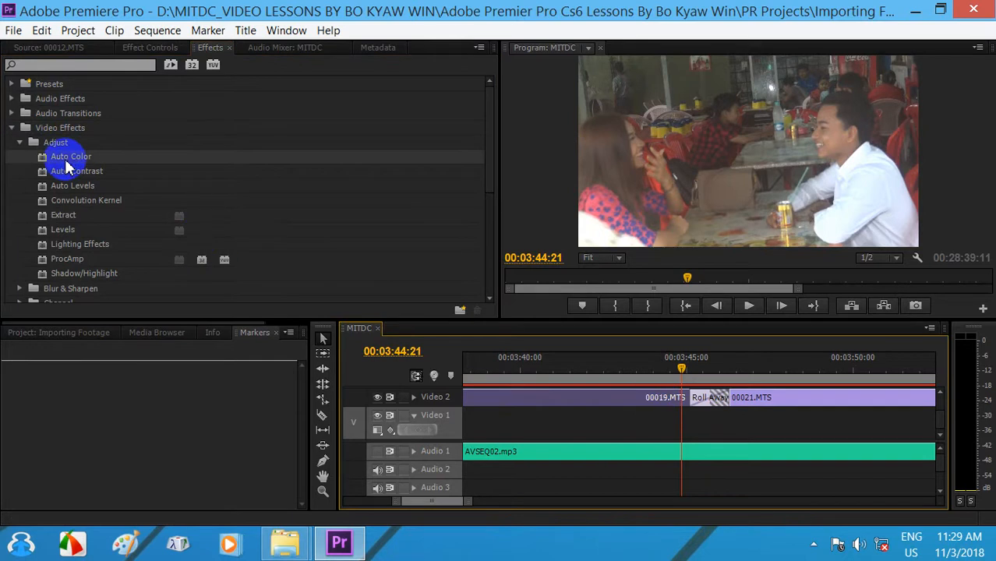
{"action": "left_click_drag", "start_coordinate": [67, 163], "coordinate": [574, 401]}
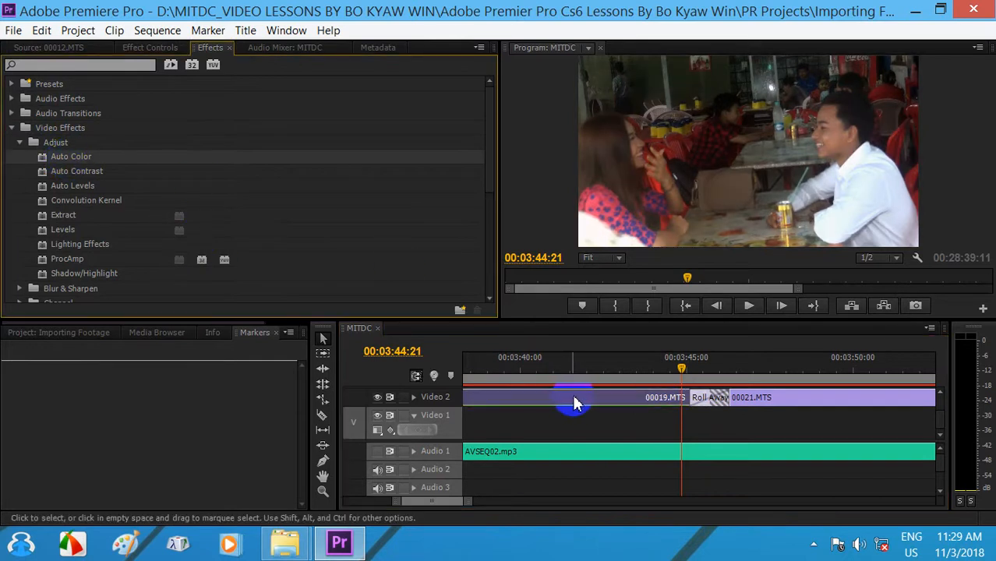
- Go to 00:03:40:04 and review the Motion, Time Remapping and Auto Color settings of 00019.MTS, then collapse Auto Color
{"action": "left_click_drag", "start_coordinate": [685, 361], "coordinate": [525, 384]}
{"action": "left_click", "coordinate": [148, 49]}
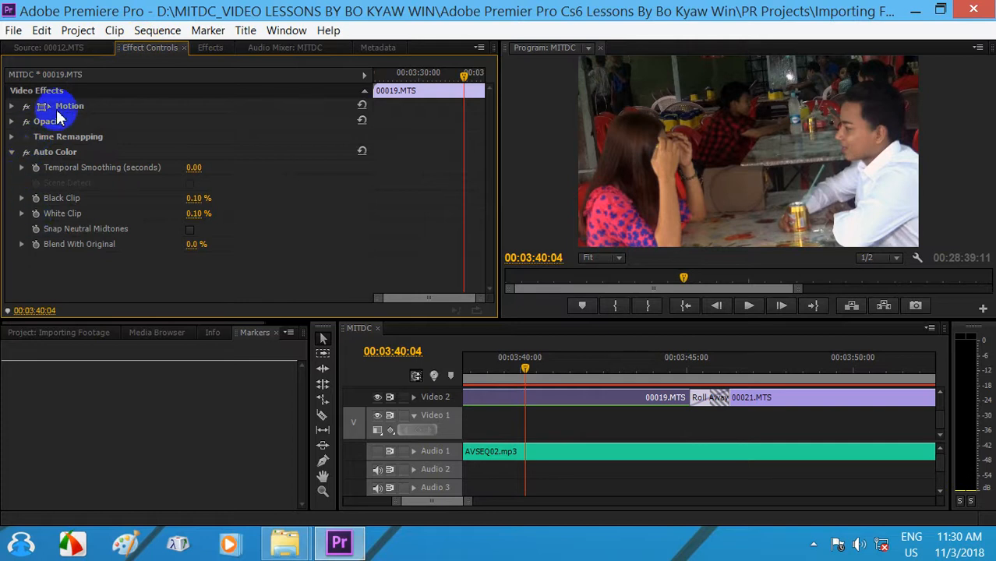
{"action": "left_click", "coordinate": [64, 109]}
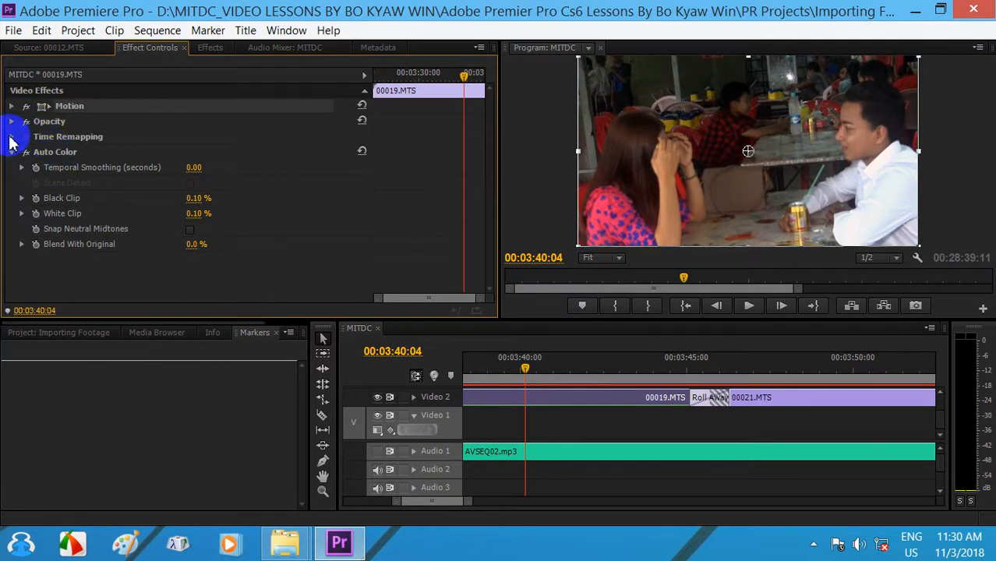
{"action": "left_click", "coordinate": [12, 138]}
{"action": "left_click", "coordinate": [12, 137]}
{"action": "left_click", "coordinate": [12, 152]}
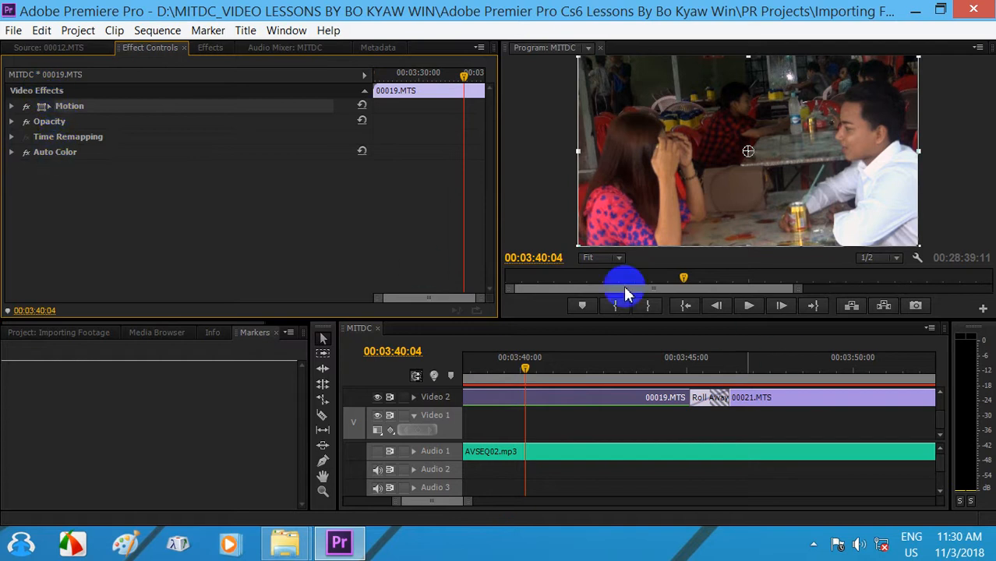
- Toggle Auto Color off and on repeatedly to compare the picture of 00019.MTS, leaving the effect enabled
{"action": "left_click", "coordinate": [26, 154]}
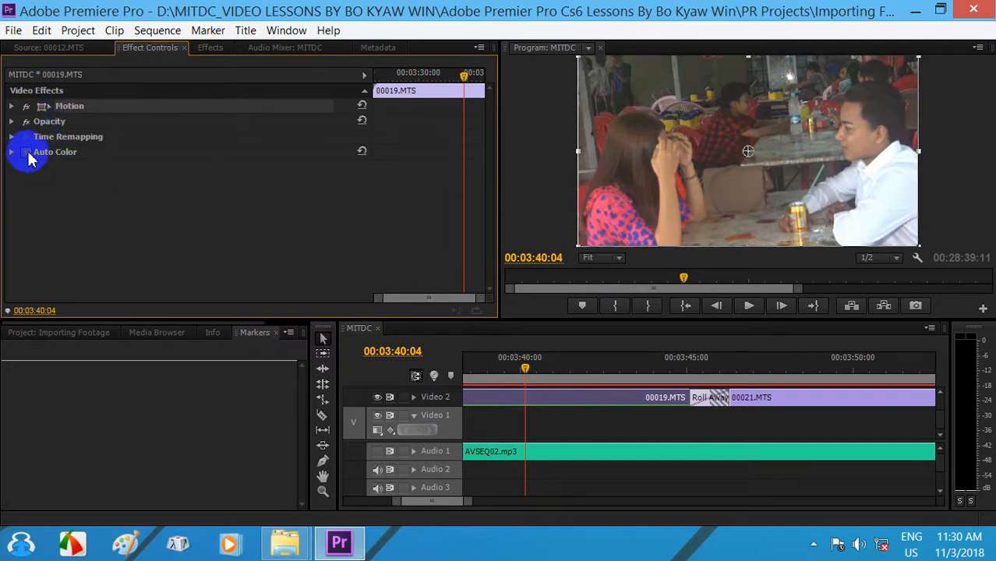
{"action": "left_click", "coordinate": [28, 153]}
{"action": "left_click", "coordinate": [27, 153]}
{"action": "left_click", "coordinate": [28, 153]}
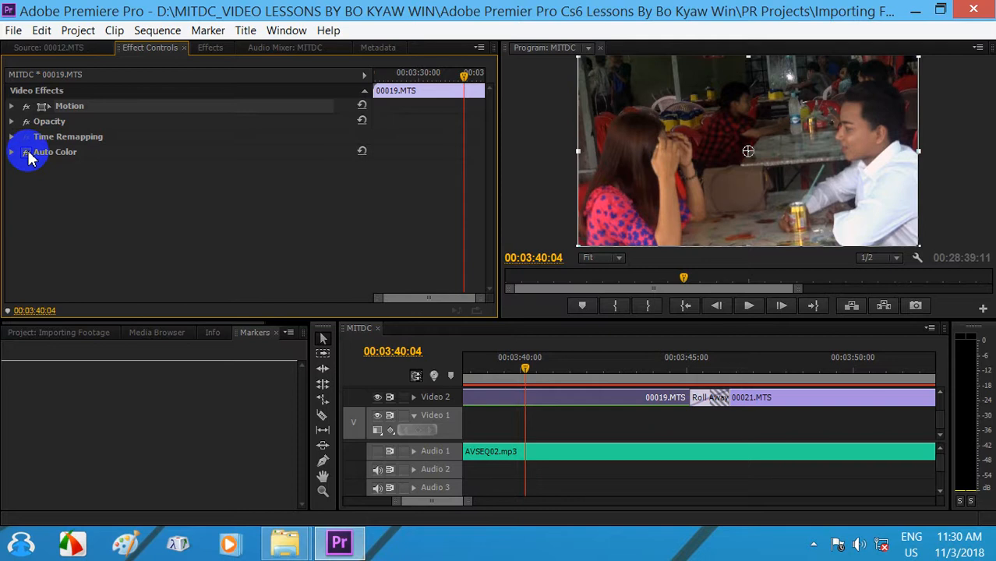
{"action": "left_click", "coordinate": [27, 153]}
{"action": "left_click", "coordinate": [28, 153]}
{"action": "left_click", "coordinate": [27, 154]}
{"action": "left_click", "coordinate": [27, 153]}
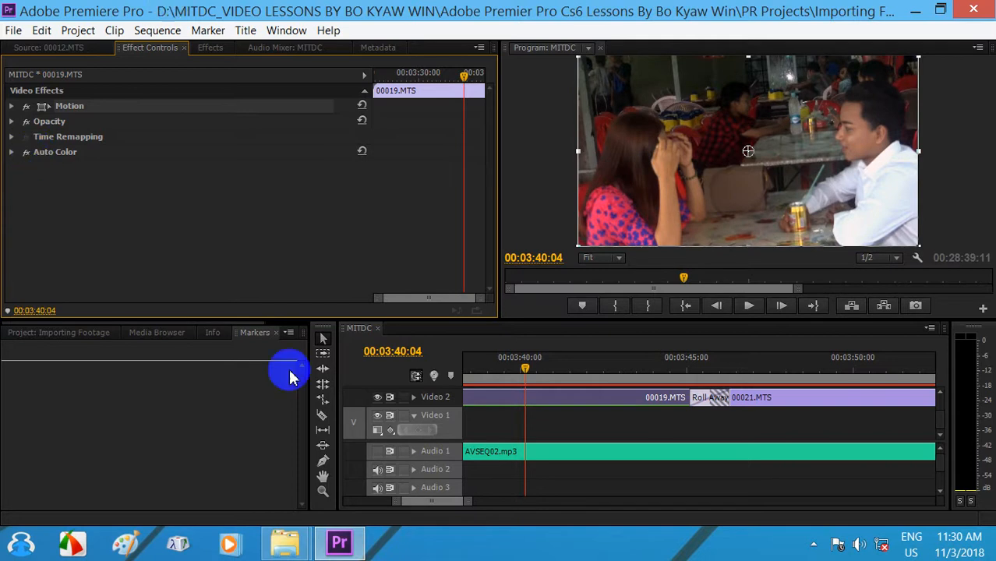
- Apply the Auto Levels effect from the Adjust group to 00019.MTS on Video 2
{"action": "left_click", "coordinate": [211, 48]}
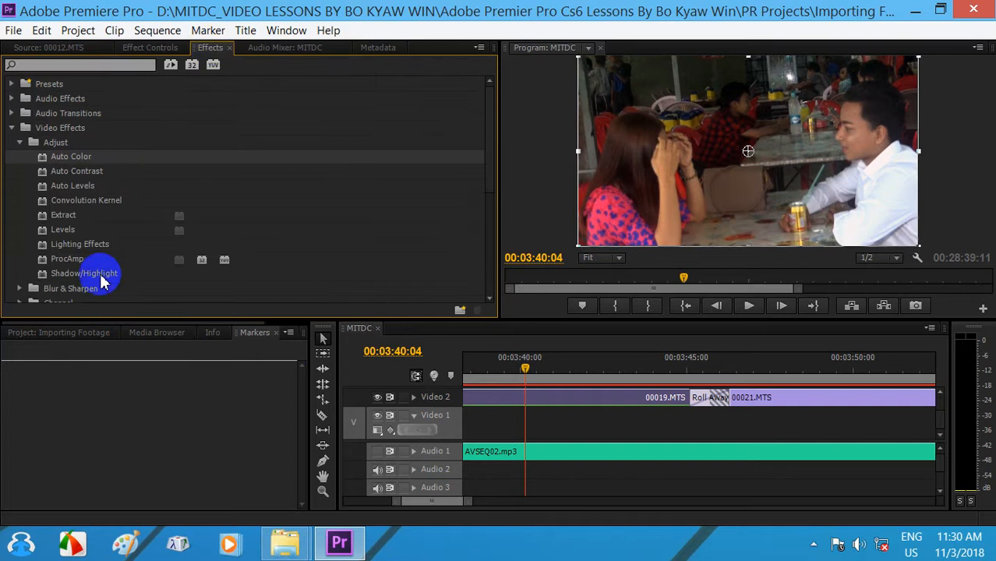
{"action": "left_click", "coordinate": [59, 192]}
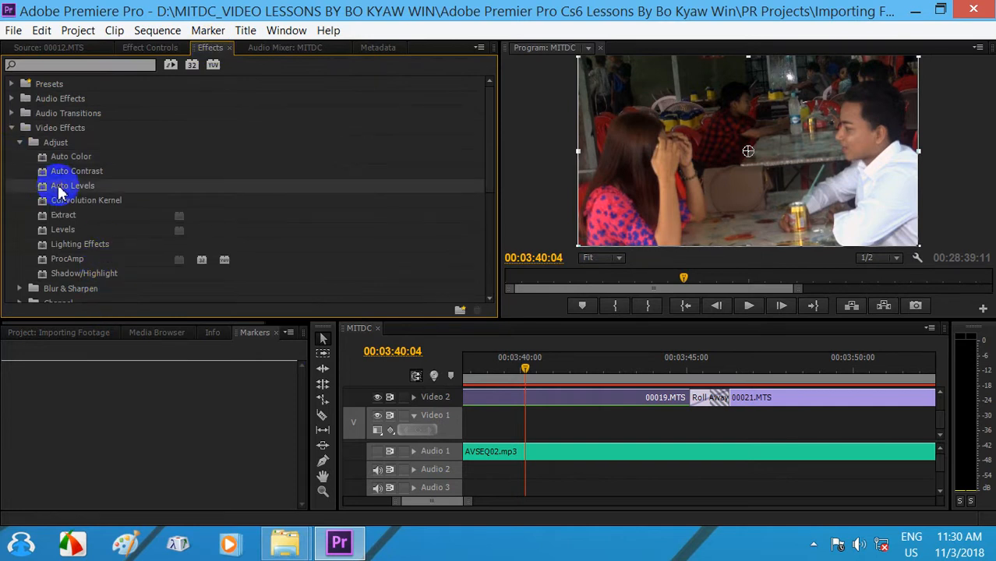
{"action": "left_click_drag", "start_coordinate": [59, 192], "coordinate": [540, 401]}
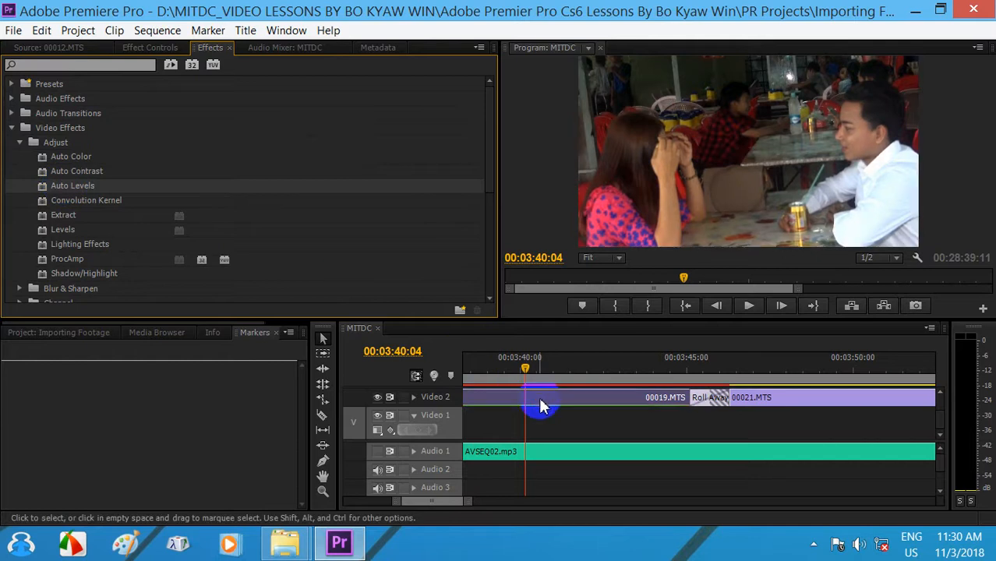
- Toggle Auto Levels off and on to compare its effect on 00019.MTS, leave it enabled, and step forward to 00:03:40:08
{"action": "left_click", "coordinate": [140, 46]}
{"action": "left_click", "coordinate": [10, 170]}
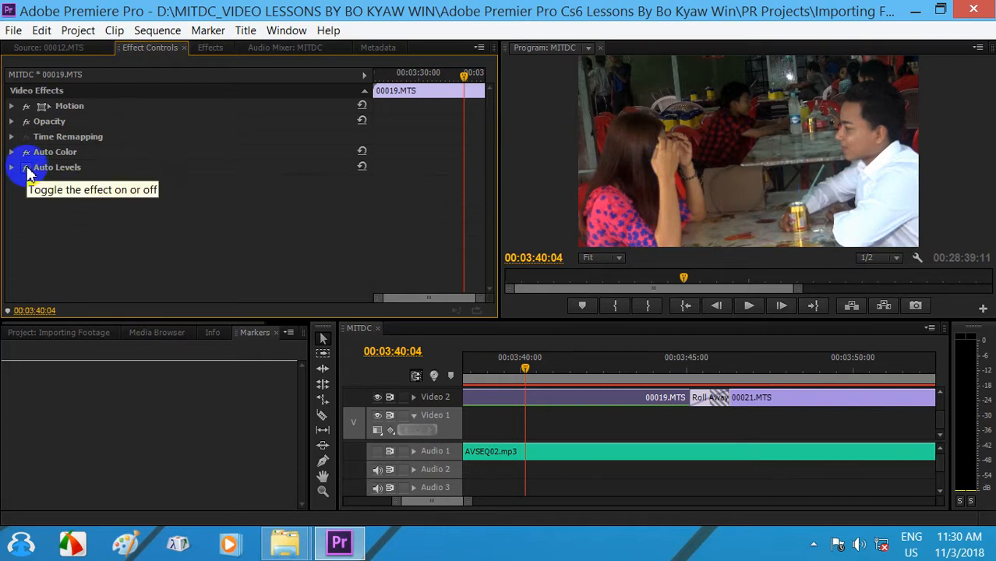
{"action": "left_click", "coordinate": [25, 167]}
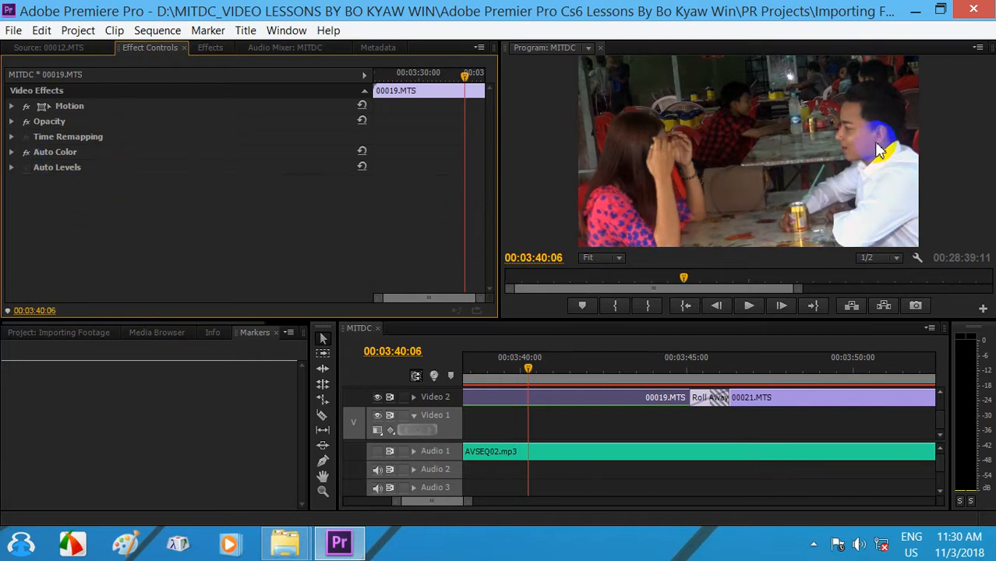
{"action": "left_click", "coordinate": [27, 169]}
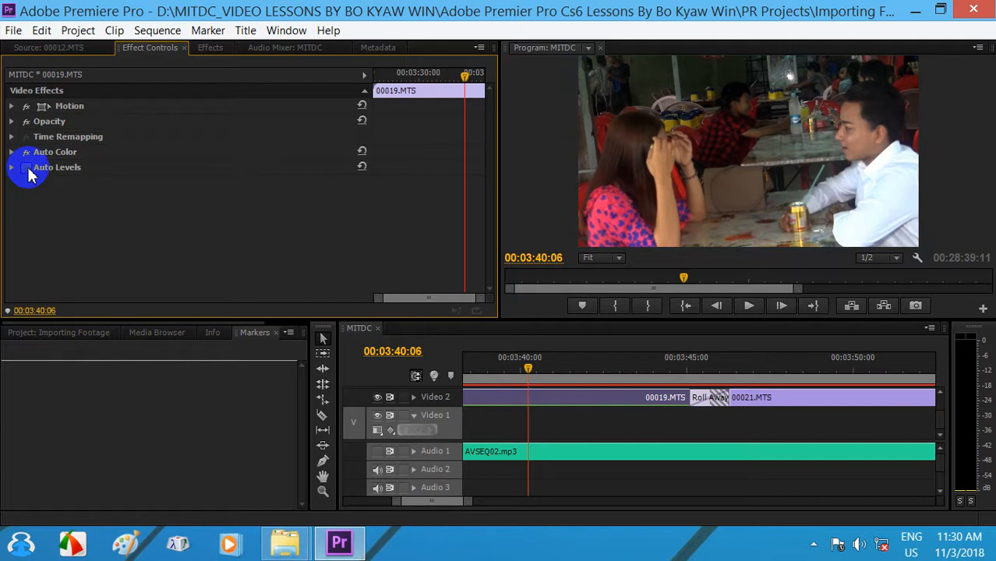
{"action": "left_click", "coordinate": [27, 170]}
{"action": "left_click", "coordinate": [27, 170]}
{"action": "left_click", "coordinate": [27, 170]}
{"action": "left_click", "coordinate": [28, 170]}
{"action": "left_click", "coordinate": [27, 170]}
{"action": "left_click", "coordinate": [27, 169]}
{"action": "left_click", "coordinate": [27, 169]}
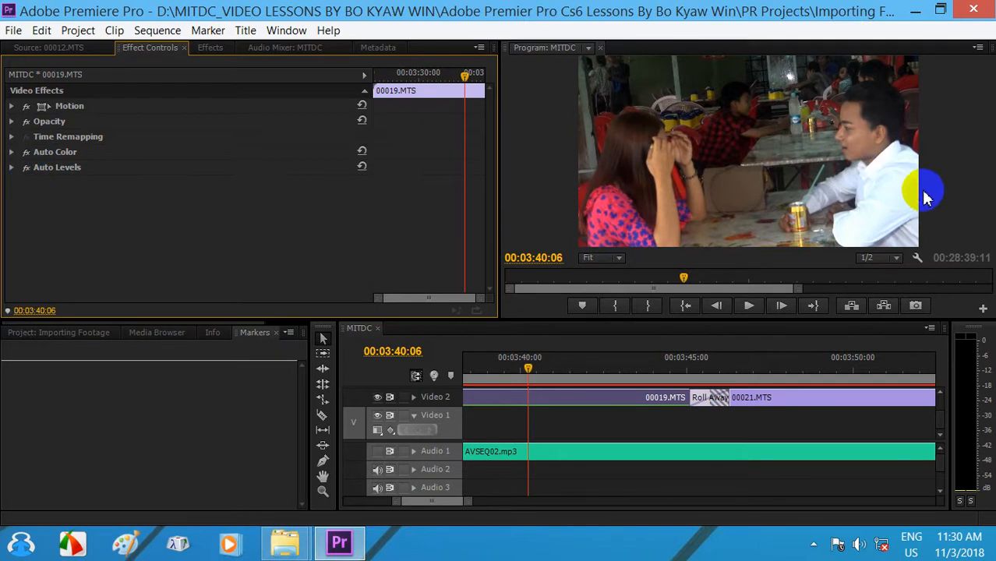
{"action": "key", "text": "Right"}
{"action": "key", "text": "Right"}
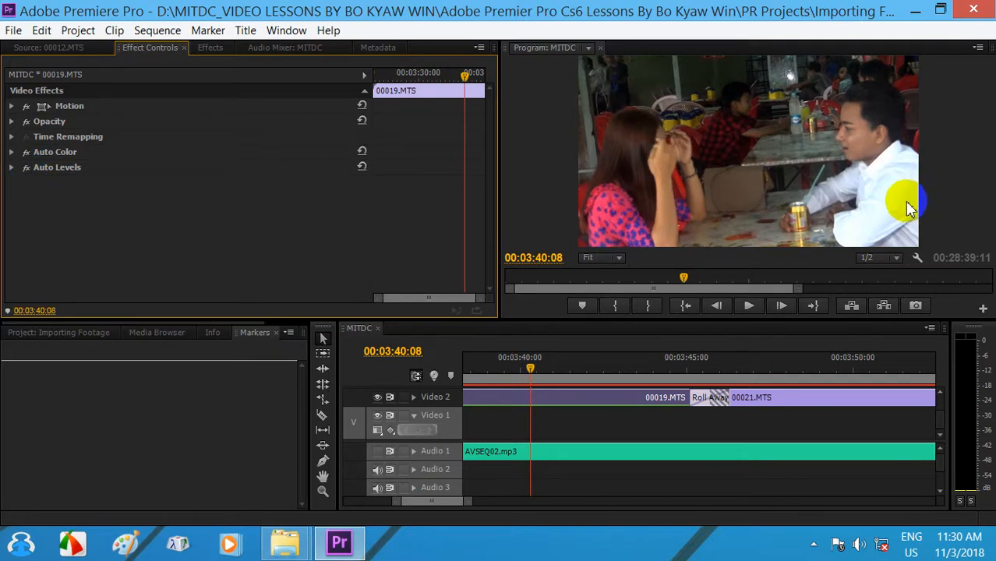
- Zoom in on the MITDC timeline around 00:03:39:00 with the Zoom tool
{"action": "left_click", "coordinate": [323, 491]}
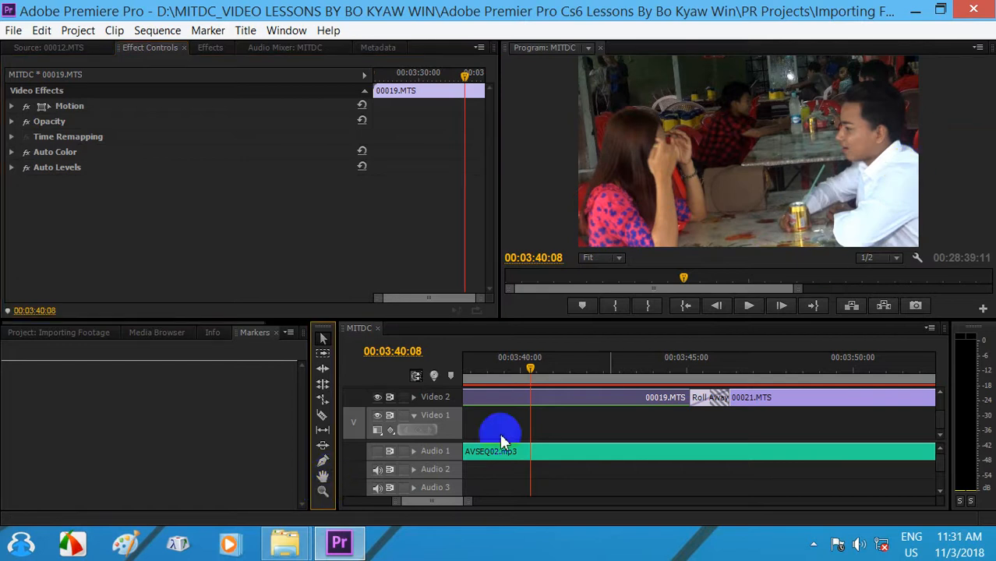
{"action": "left_click", "coordinate": [901, 165]}
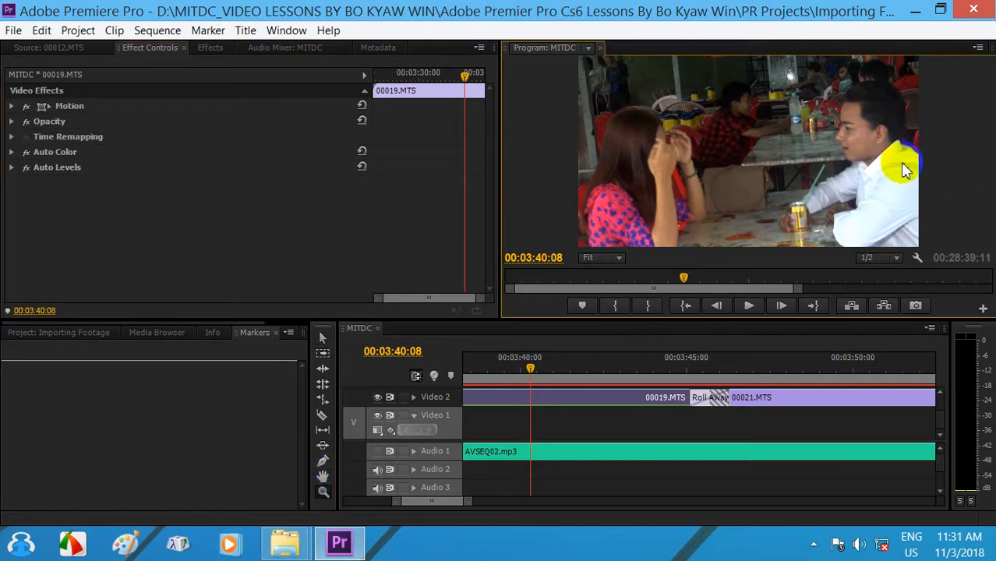
{"action": "left_click", "coordinate": [533, 475]}
{"action": "left_click", "coordinate": [659, 444]}
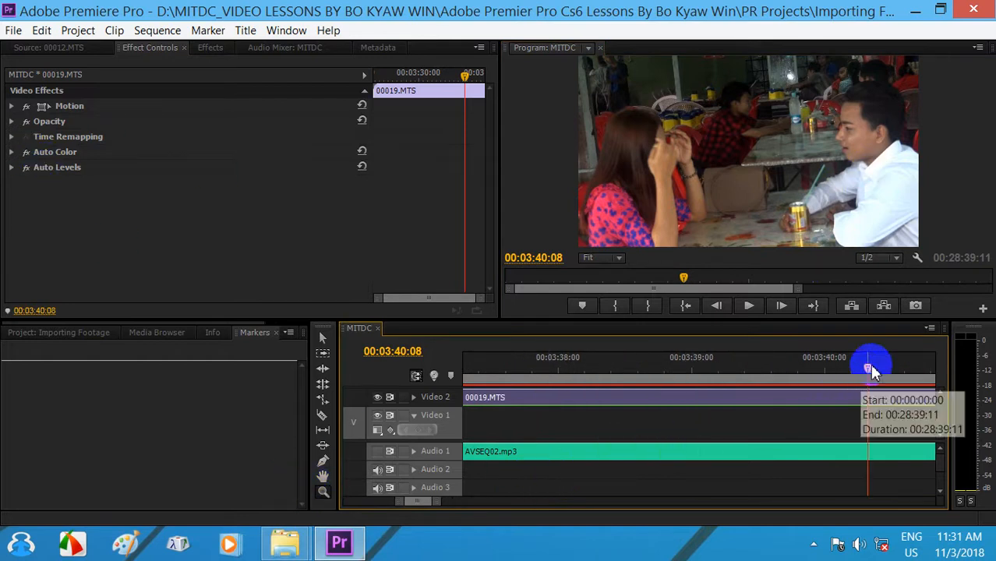
- Go to 00:03:38:22 and set the Program monitor's magnification to 100% to inspect the frame closely
{"action": "left_click_drag", "start_coordinate": [870, 367], "coordinate": [678, 378]}
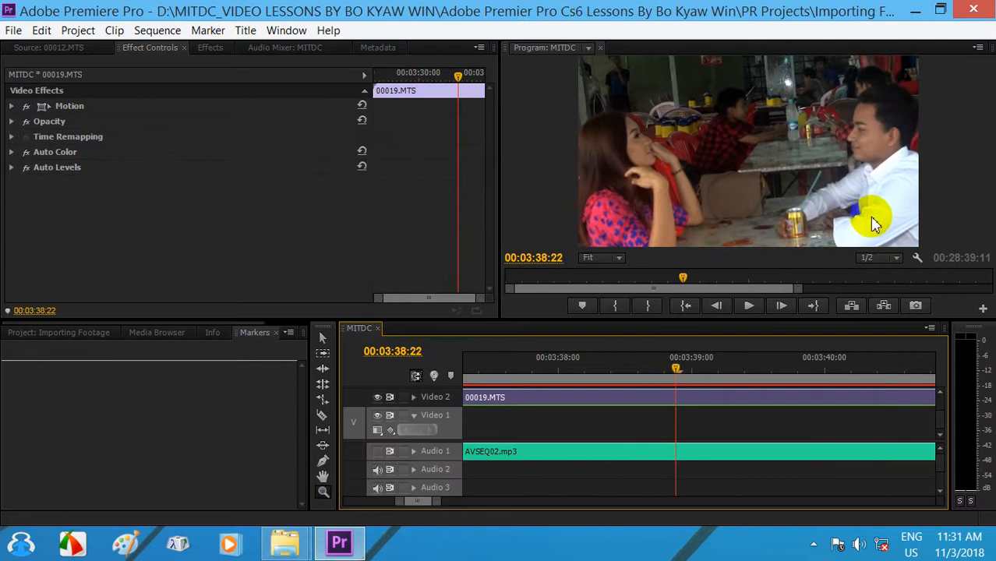
{"action": "left_click", "coordinate": [619, 258]}
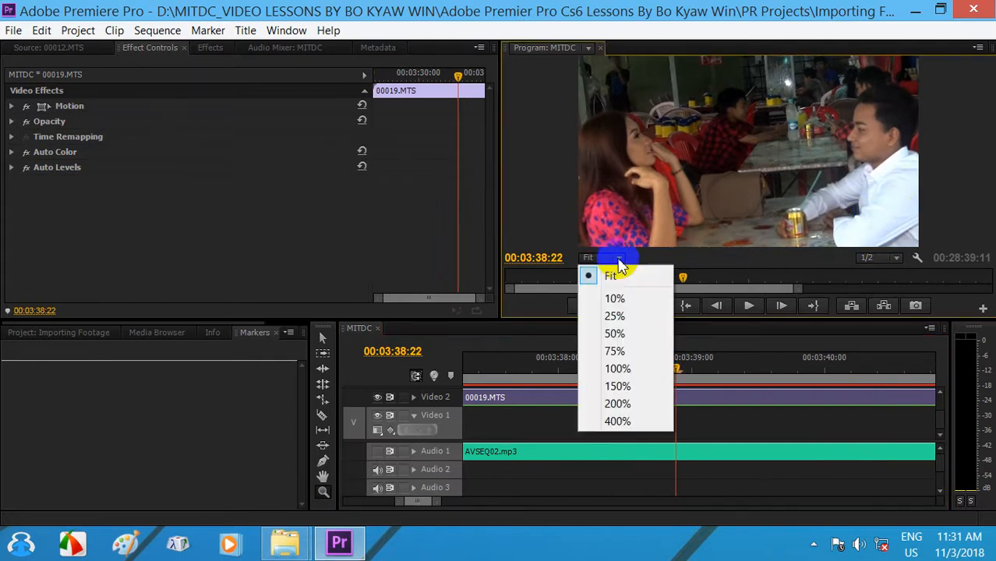
{"action": "left_click", "coordinate": [628, 370]}
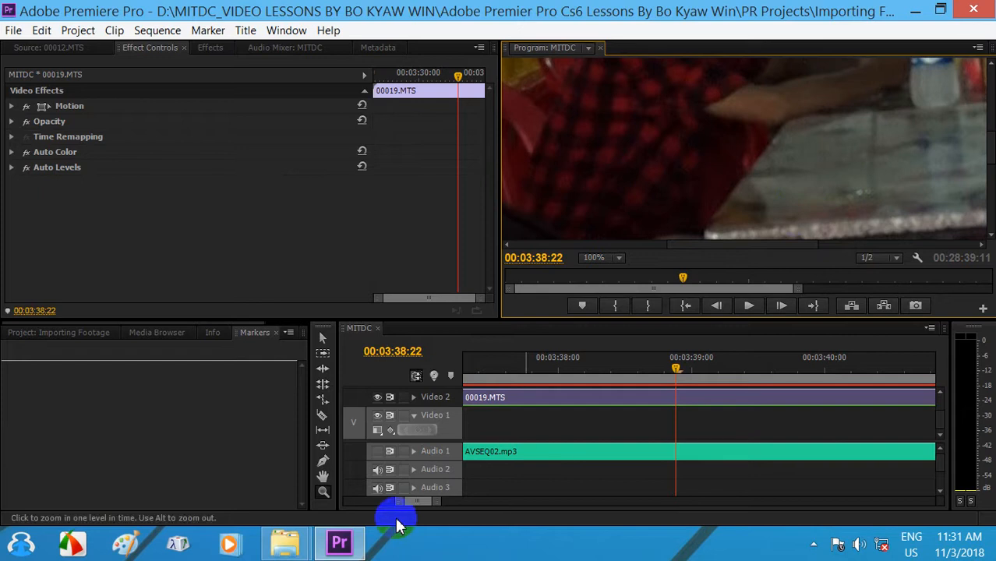
- Inspect the white shirt in the enlarged Program monitor frame with the Hand tool, stepping back frame by frame to 00:03:38:18
{"action": "left_click", "coordinate": [324, 475]}
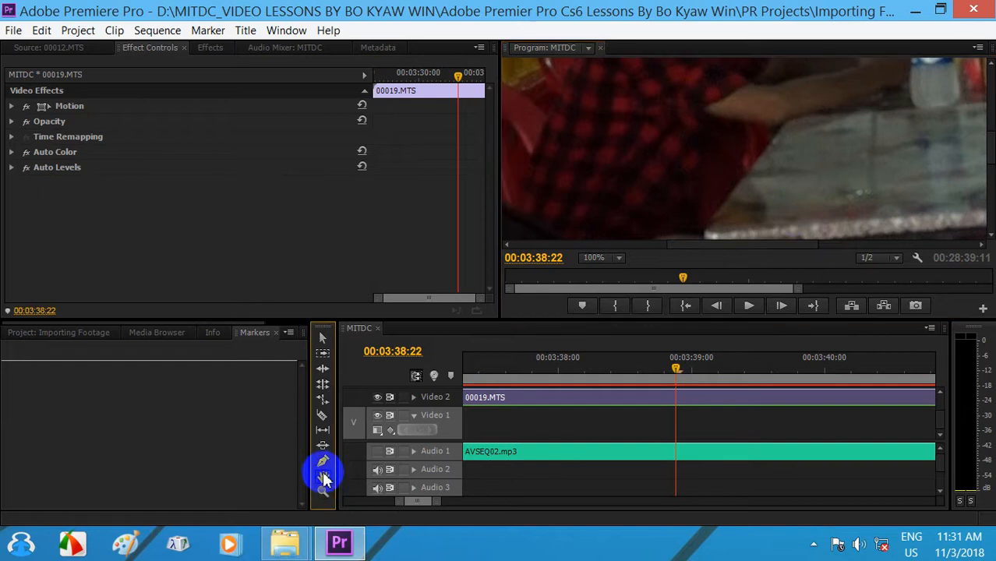
{"action": "left_click_drag", "start_coordinate": [928, 153], "coordinate": [793, 116]}
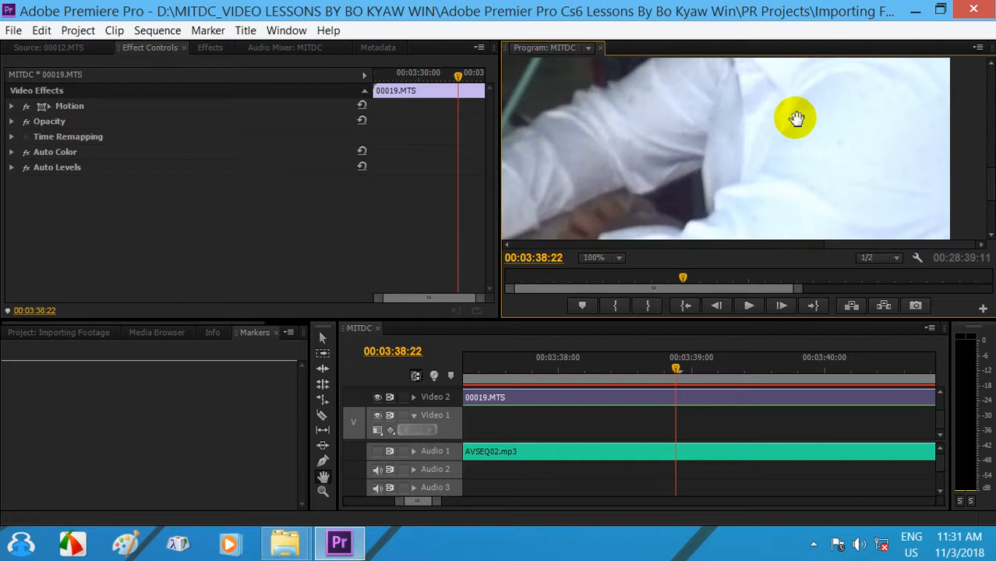
{"action": "key", "text": "Left"}
{"action": "key", "text": "Left"}
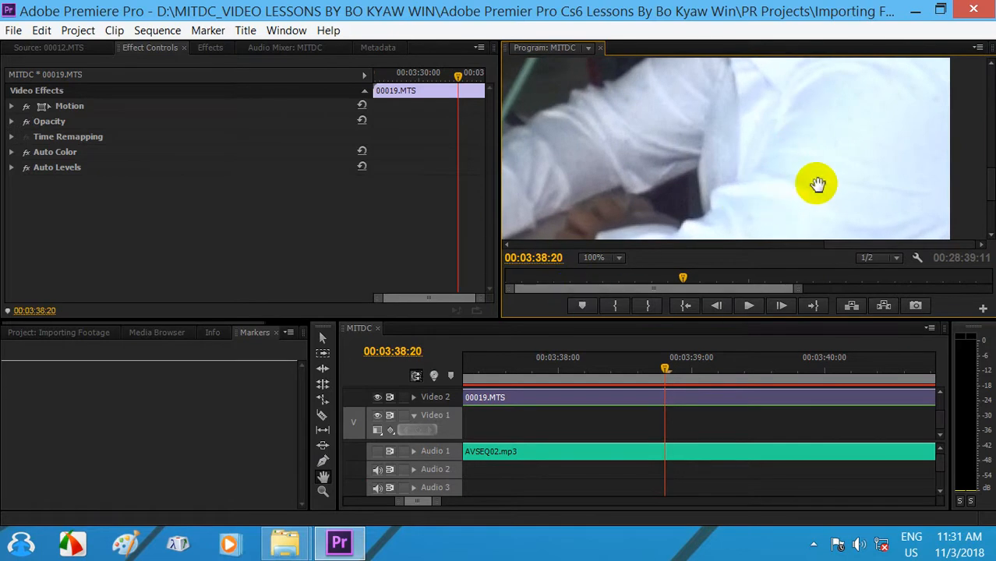
{"action": "key", "text": "Left"}
{"action": "key", "text": "Left"}
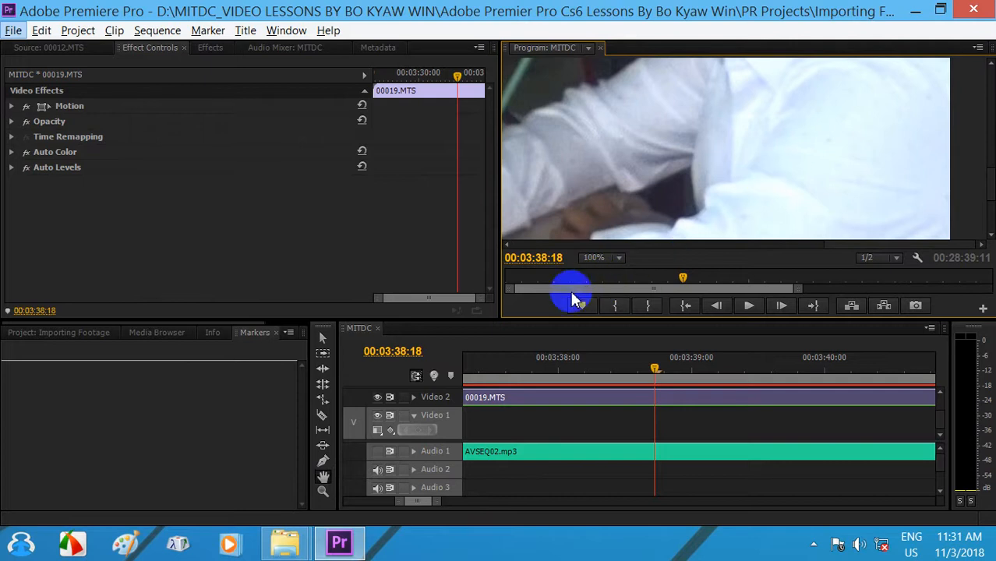
- At 75% magnification on the gold can and white sleeve, toggle Auto Levels off and on twice to compare, leaving it enabled
{"action": "left_click", "coordinate": [592, 259]}
{"action": "left_click", "coordinate": [613, 350]}
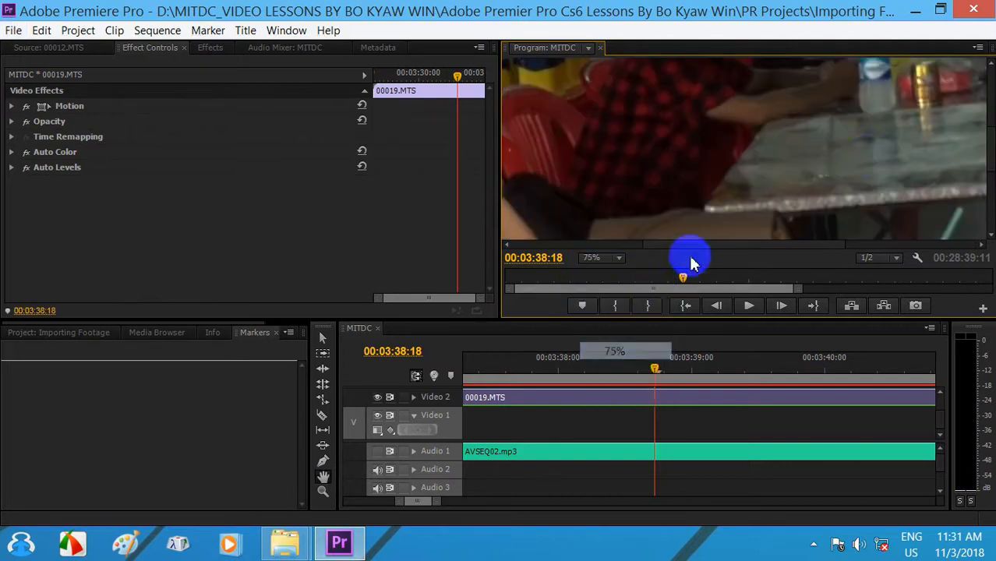
{"action": "left_click_drag", "start_coordinate": [916, 133], "coordinate": [887, 174]}
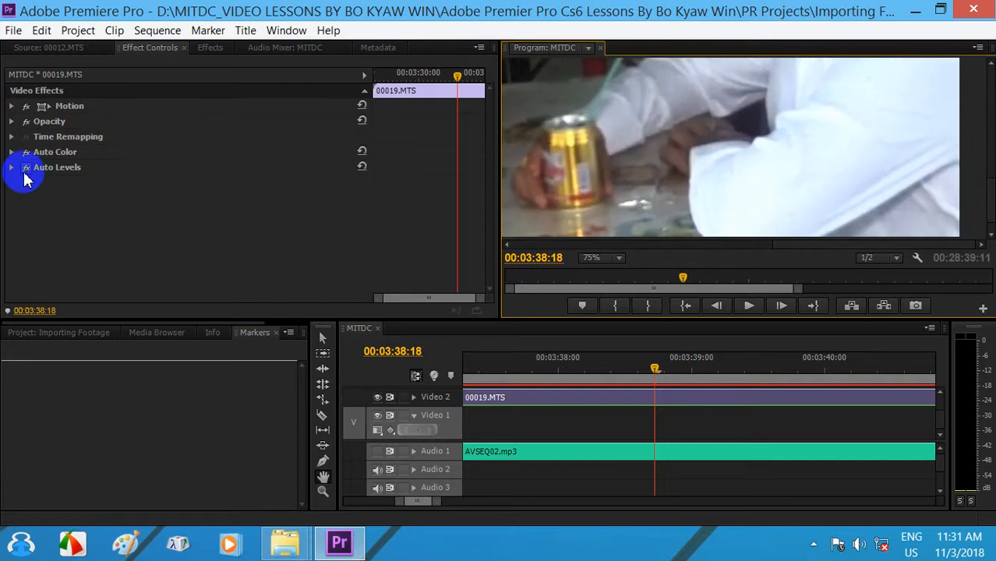
{"action": "left_click", "coordinate": [24, 170]}
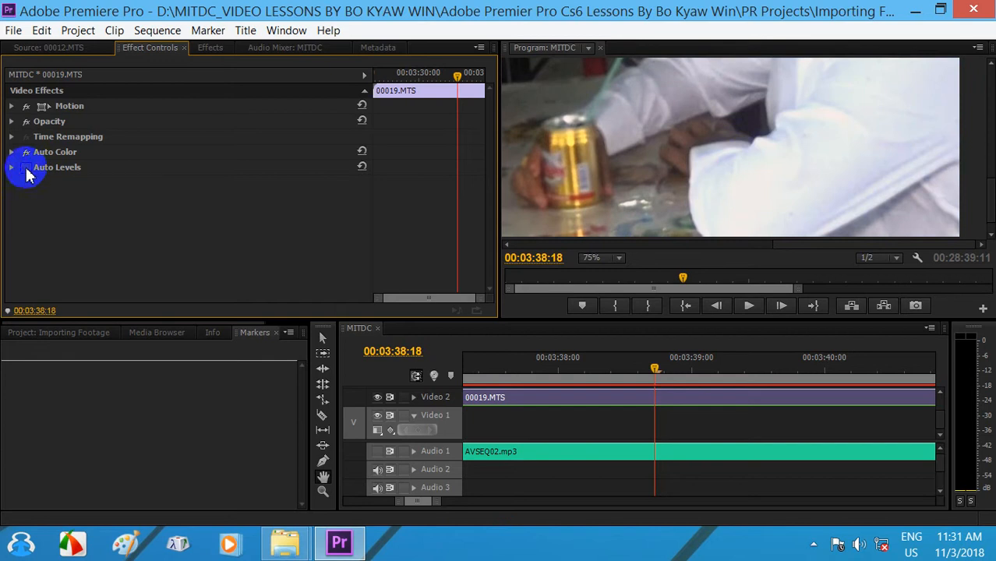
{"action": "left_click", "coordinate": [26, 169]}
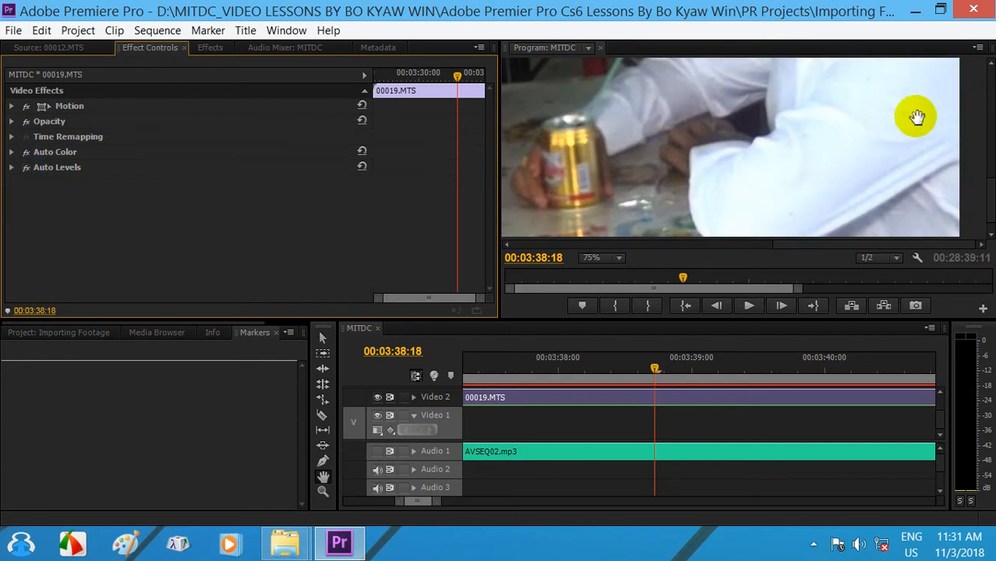
{"action": "left_click", "coordinate": [26, 169]}
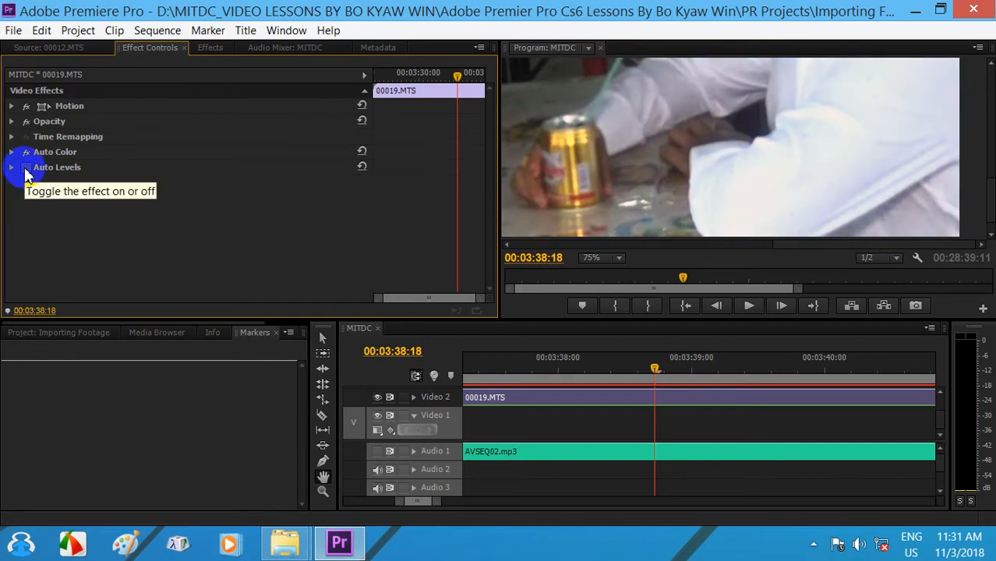
{"action": "left_click", "coordinate": [26, 168]}
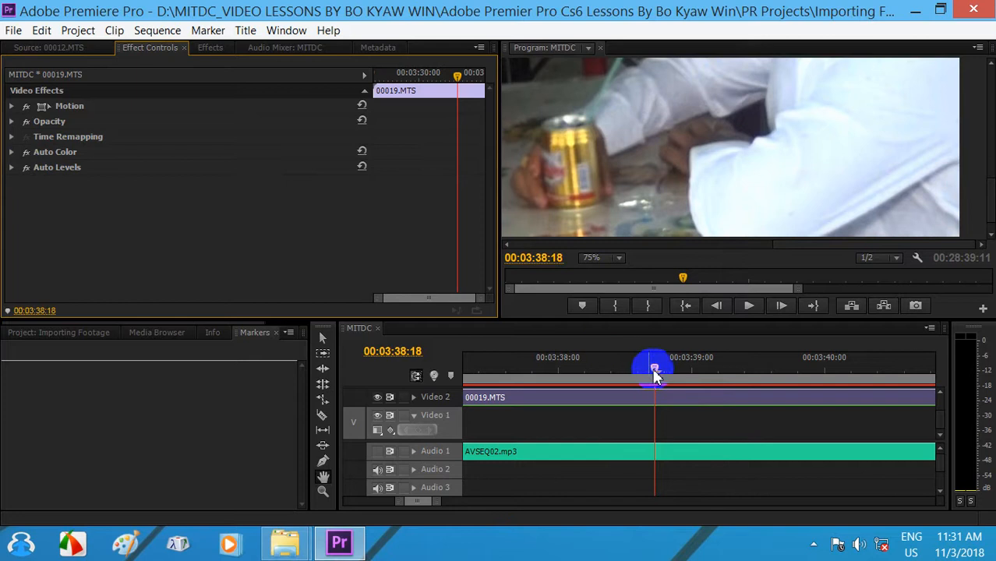
- Scrub the MITDC sequence back to 00:03:37:24 and review the effects applied to 00019.MTS
{"action": "left_click_drag", "start_coordinate": [651, 372], "coordinate": [557, 366]}
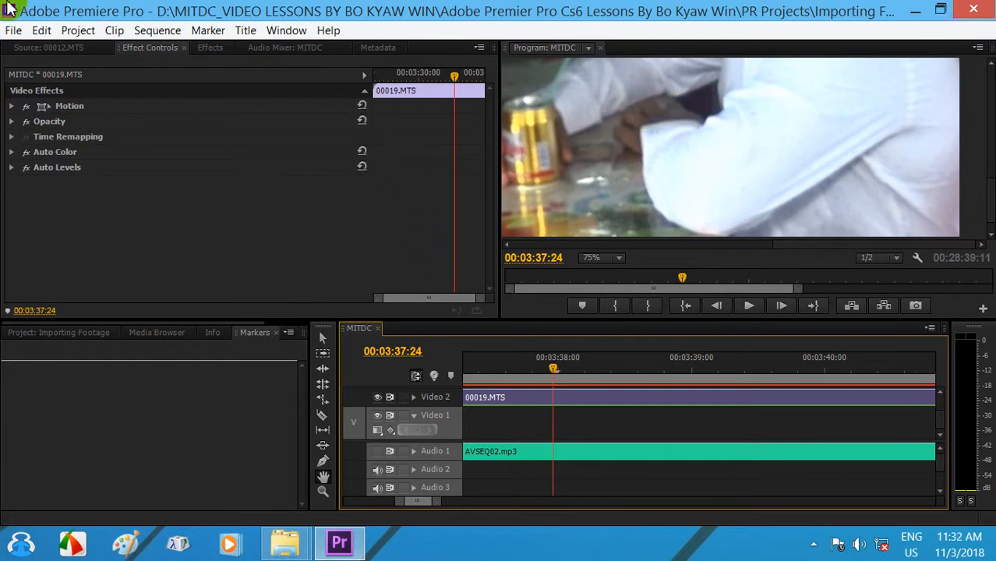
{"action": "left_click", "coordinate": [206, 48]}
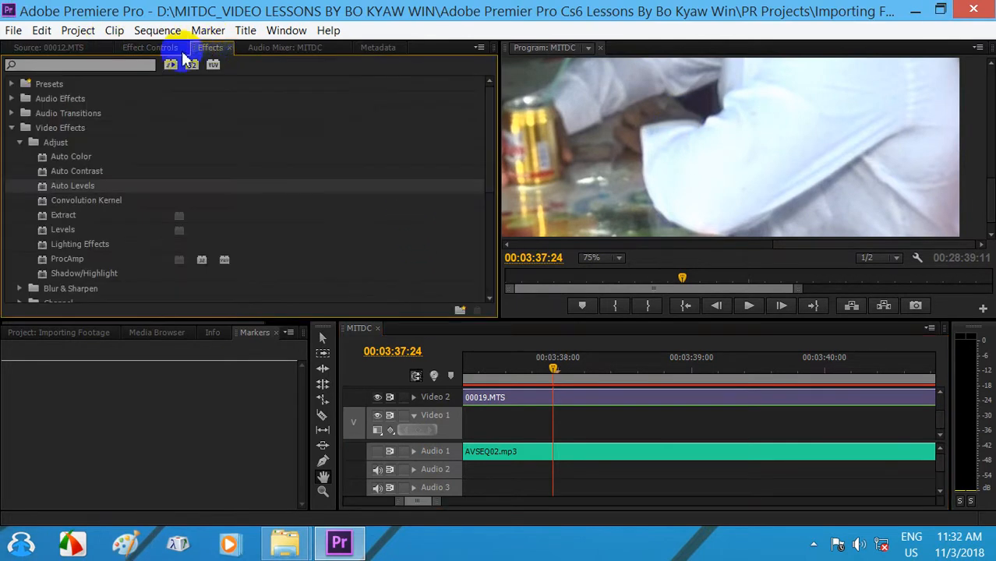
{"action": "left_click", "coordinate": [152, 48]}
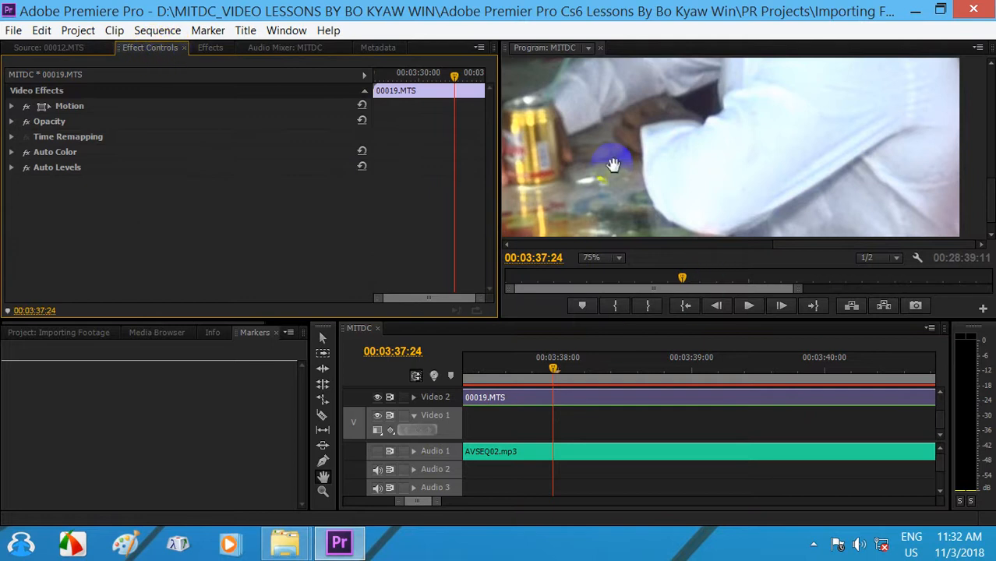